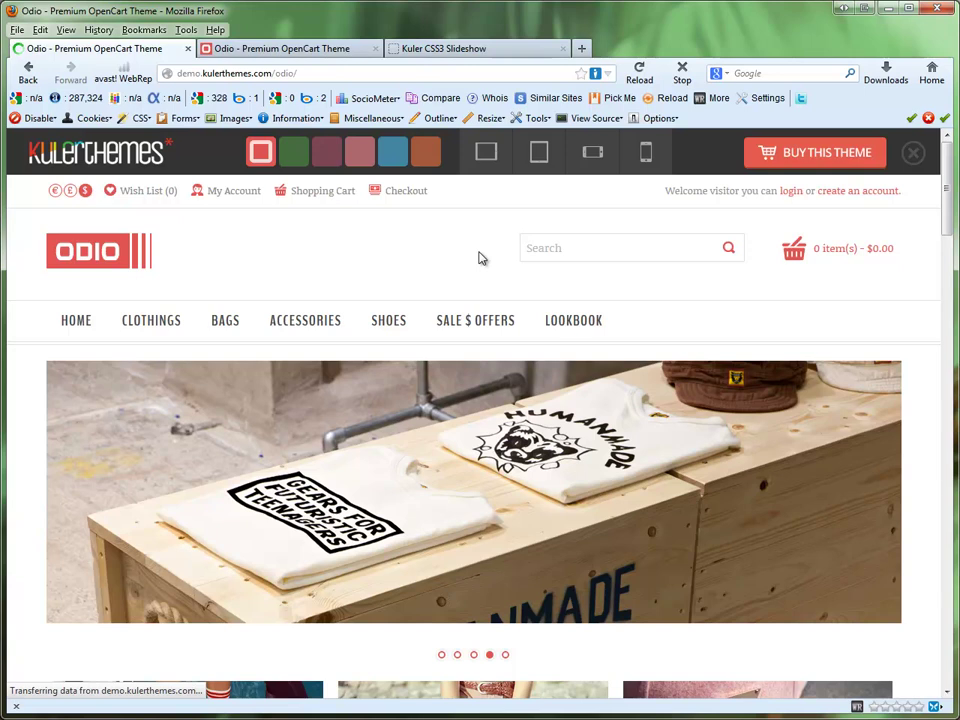
Step: Look through the Odio demo home page from its banners down to the footer, and view the local store's home page
left_click_drag(945, 208, 949, 279)
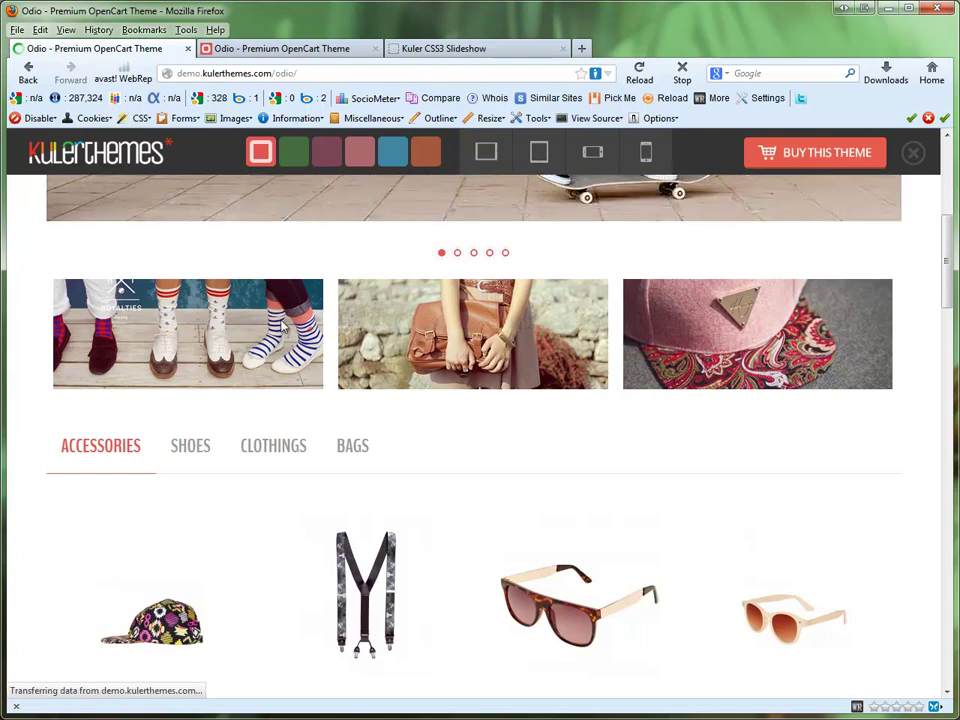
left_click_drag(946, 272, 895, 572)
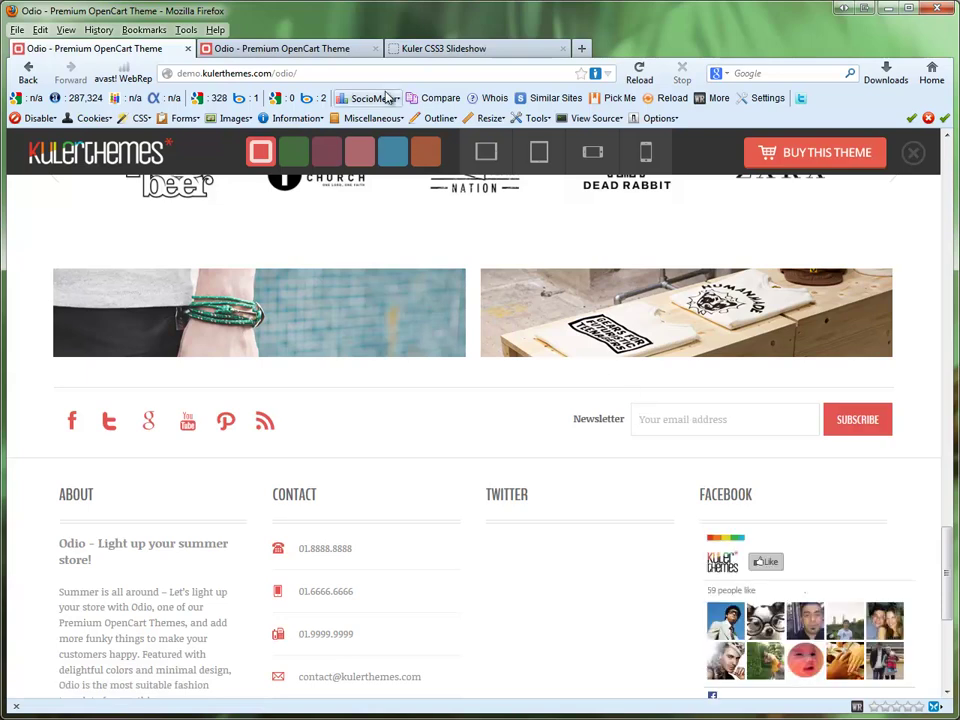
left_click(355, 50)
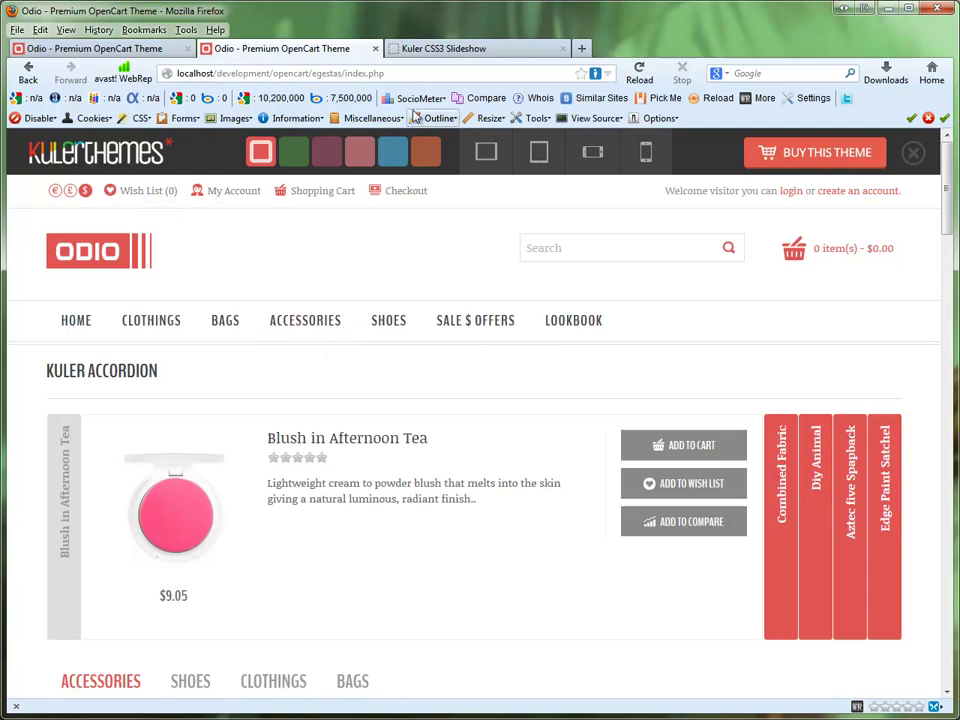
Step: Install the Kuler Advanced HTML module in the OpenCart administration and open it for editing
left_click(432, 52)
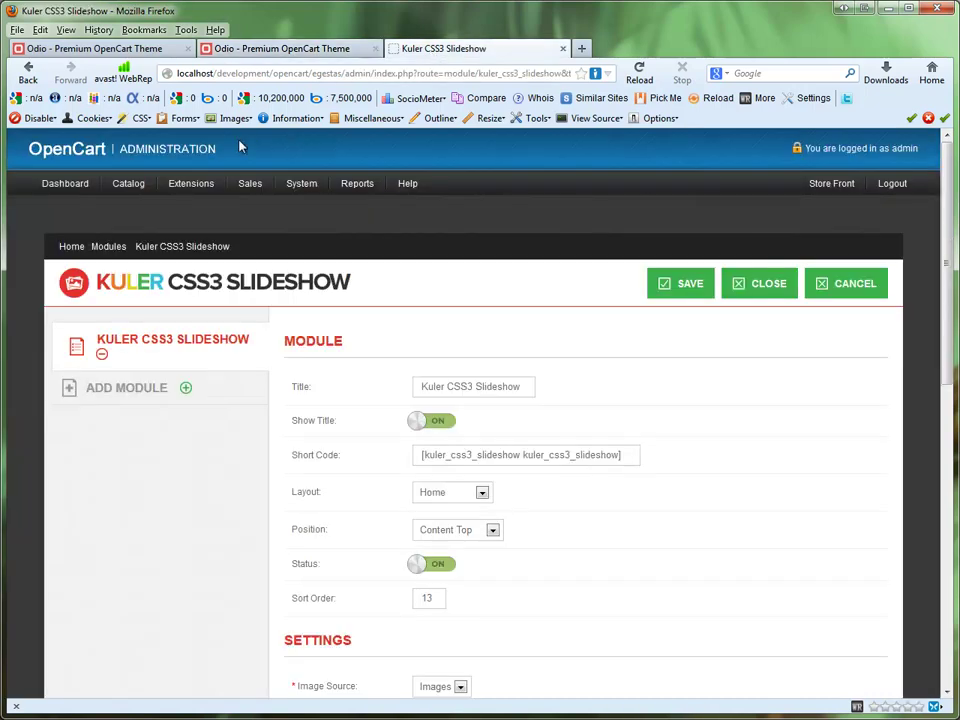
mouse_move(191, 188)
left_click(180, 208)
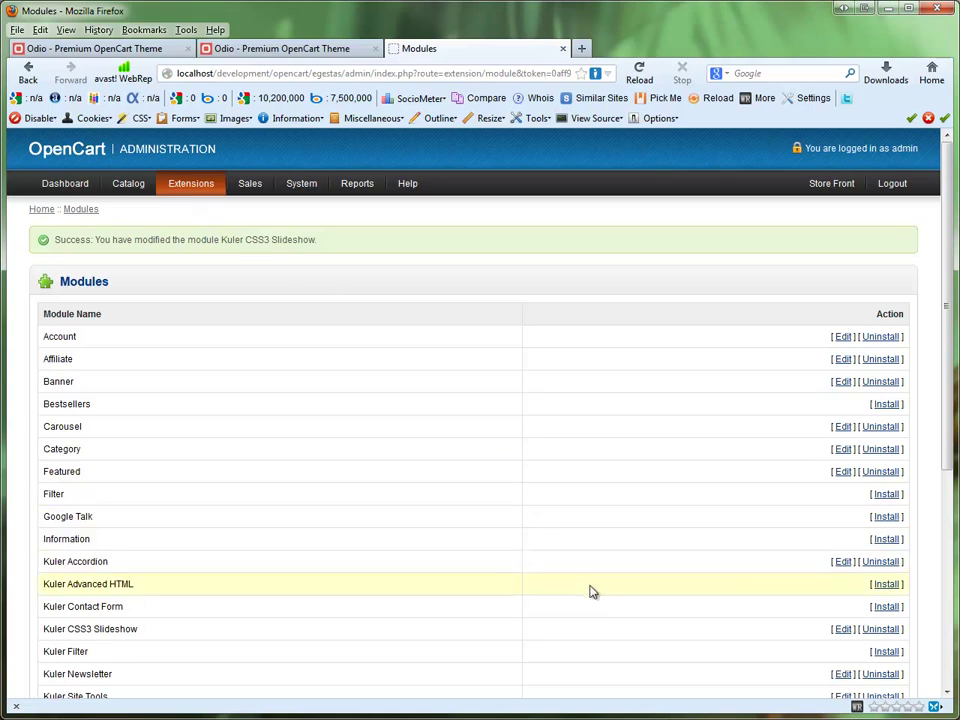
left_click(888, 585)
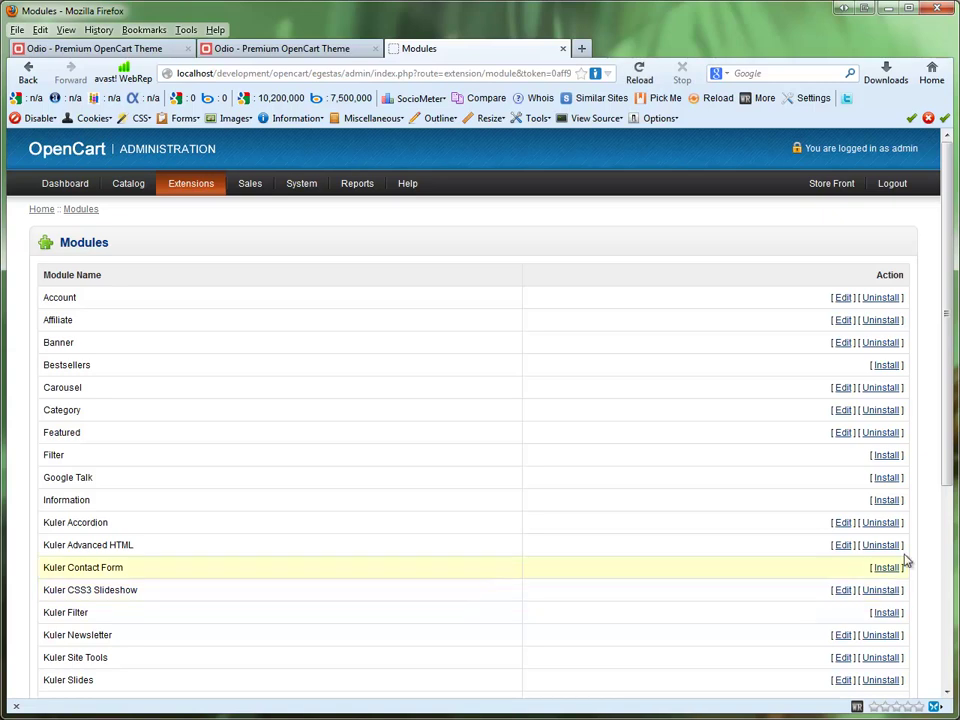
scroll(943, 437, "down", 2)
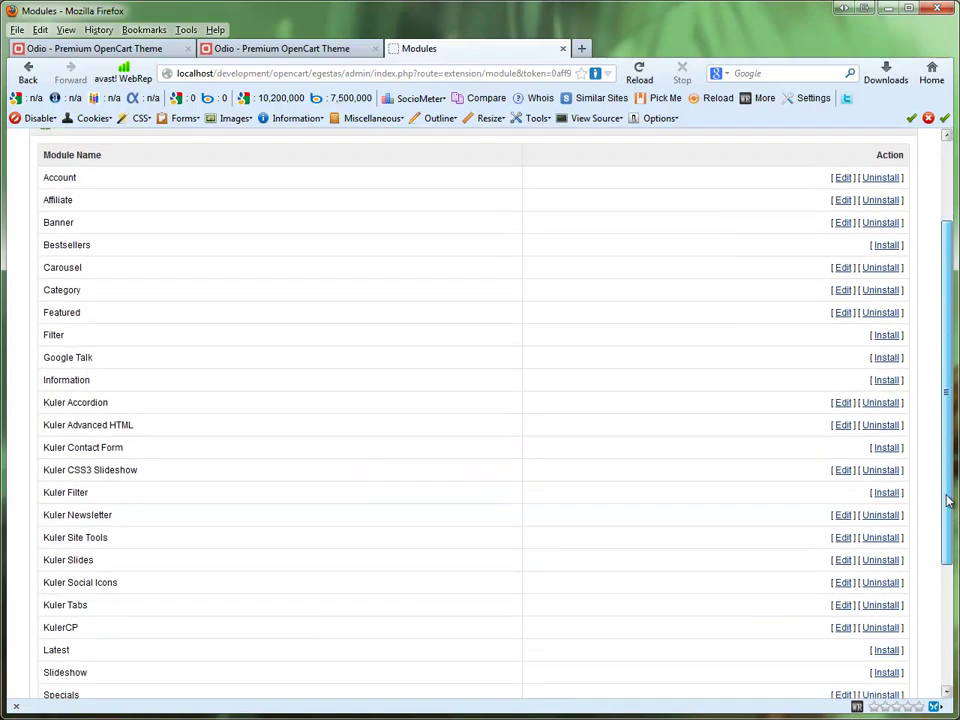
left_click(842, 426)
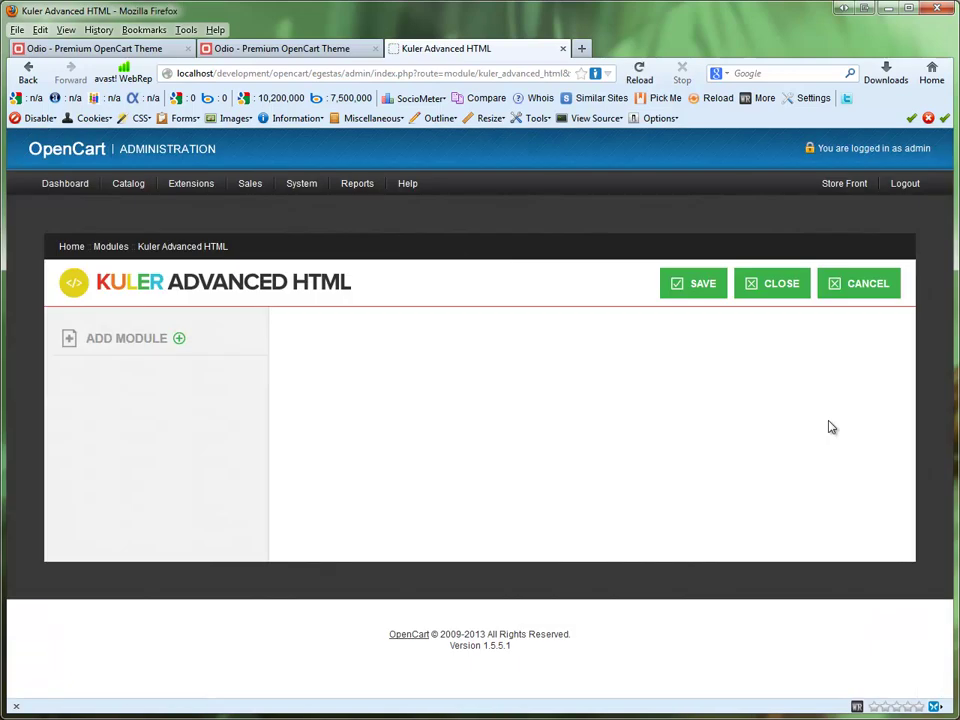
Step: Add a new module titled "Top Banners" and set its layout to Home
left_click(181, 340)
left_click(468, 342)
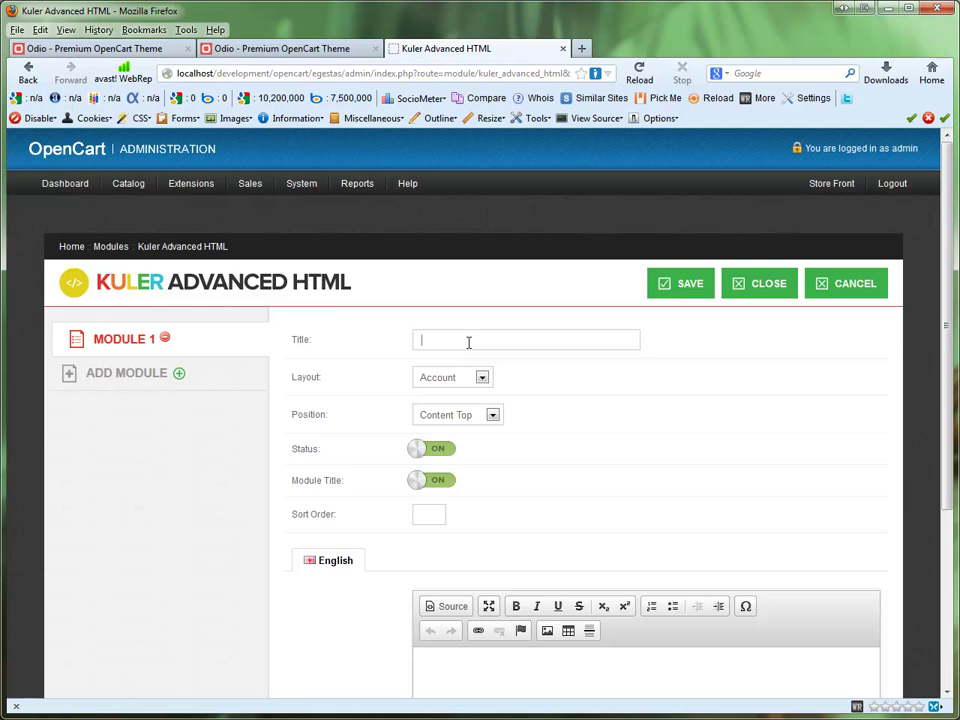
type("Top")
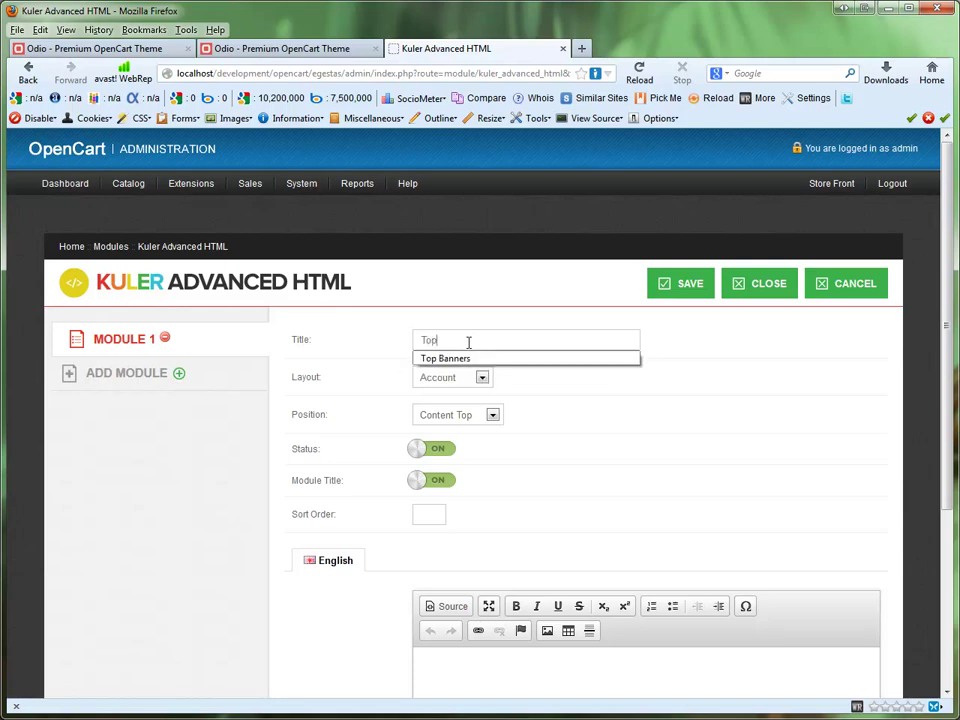
key("Down")
key("Return")
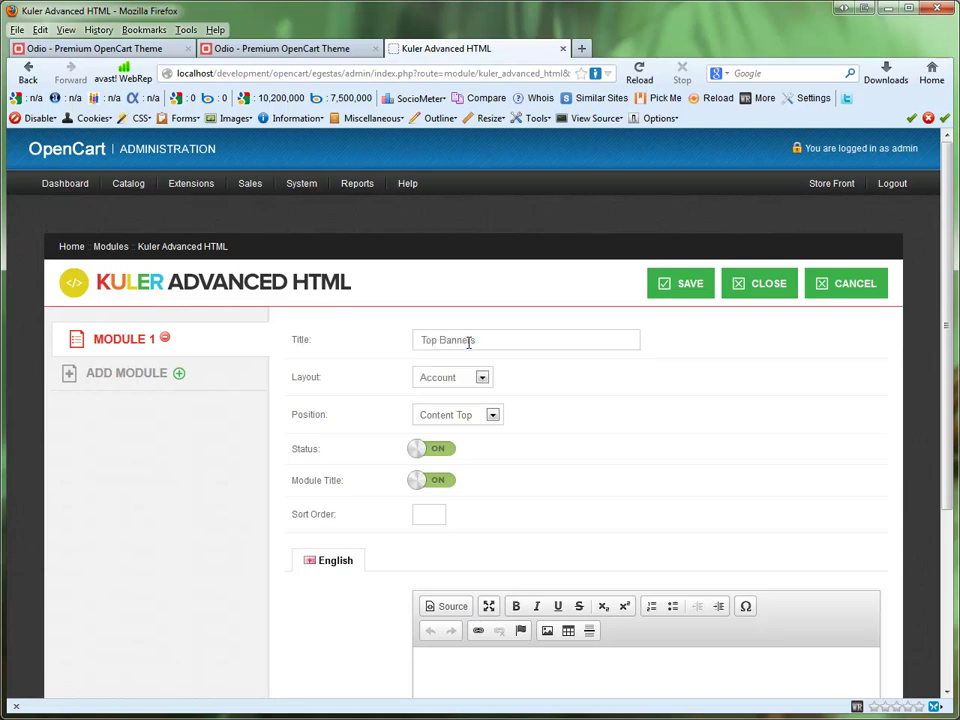
left_click(472, 380)
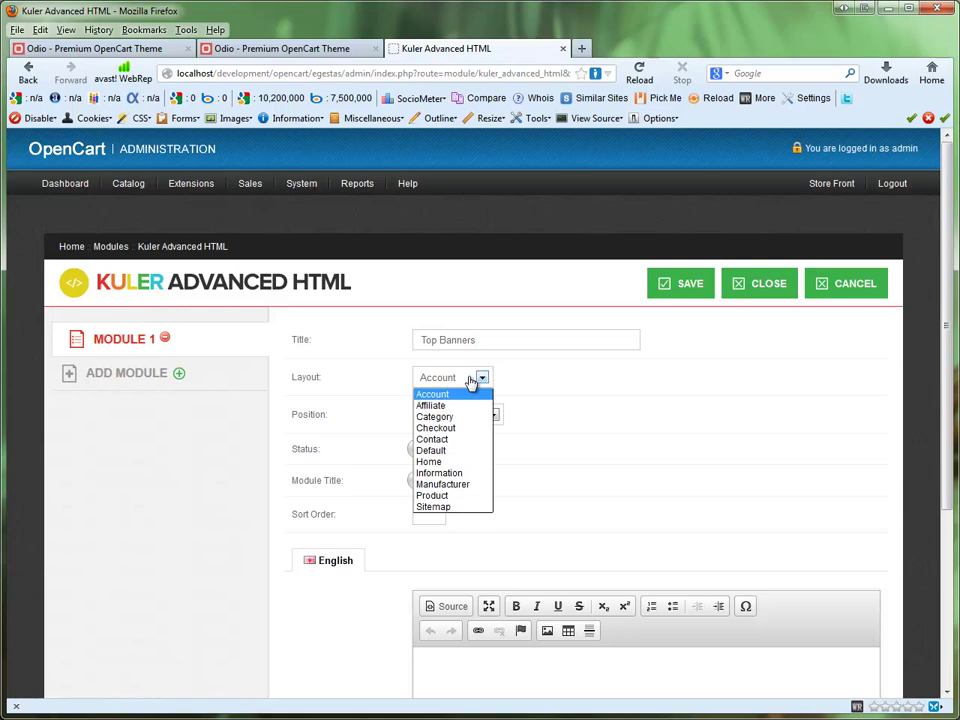
left_click(465, 462)
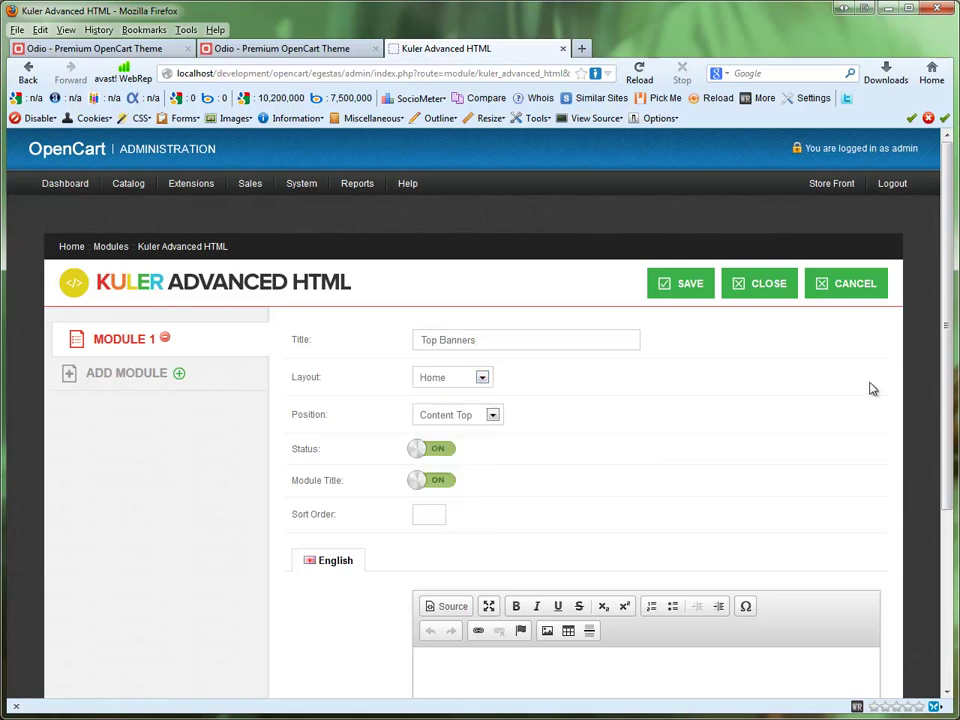
Step: Insert the image b1.jpg from the server's banner folder into the module's custom HTML text
left_click_drag(949, 373, 949, 517)
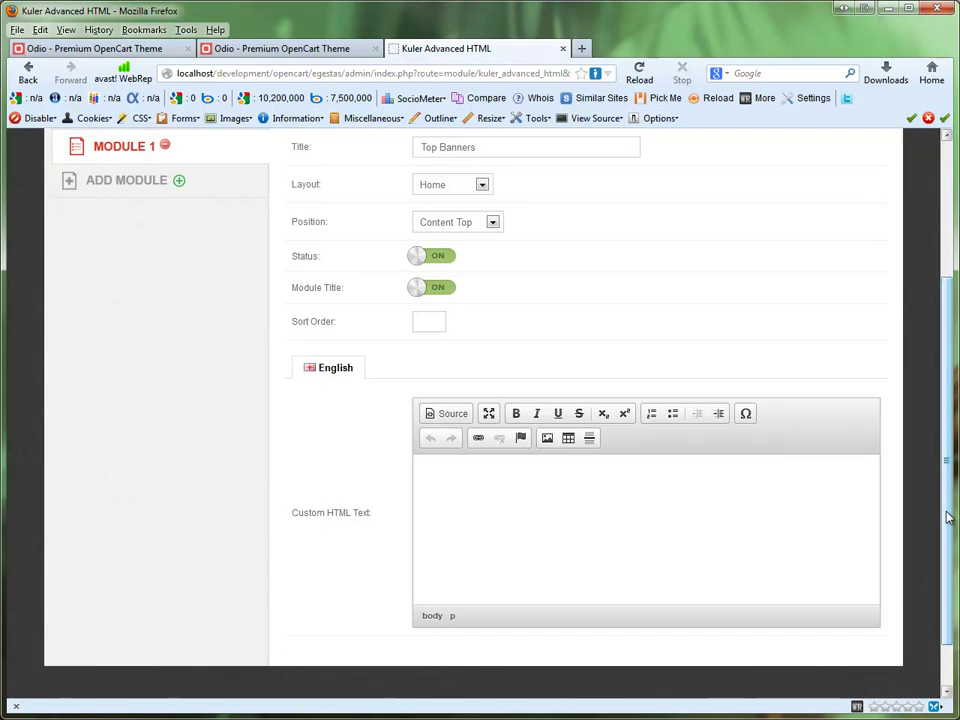
left_click(548, 440)
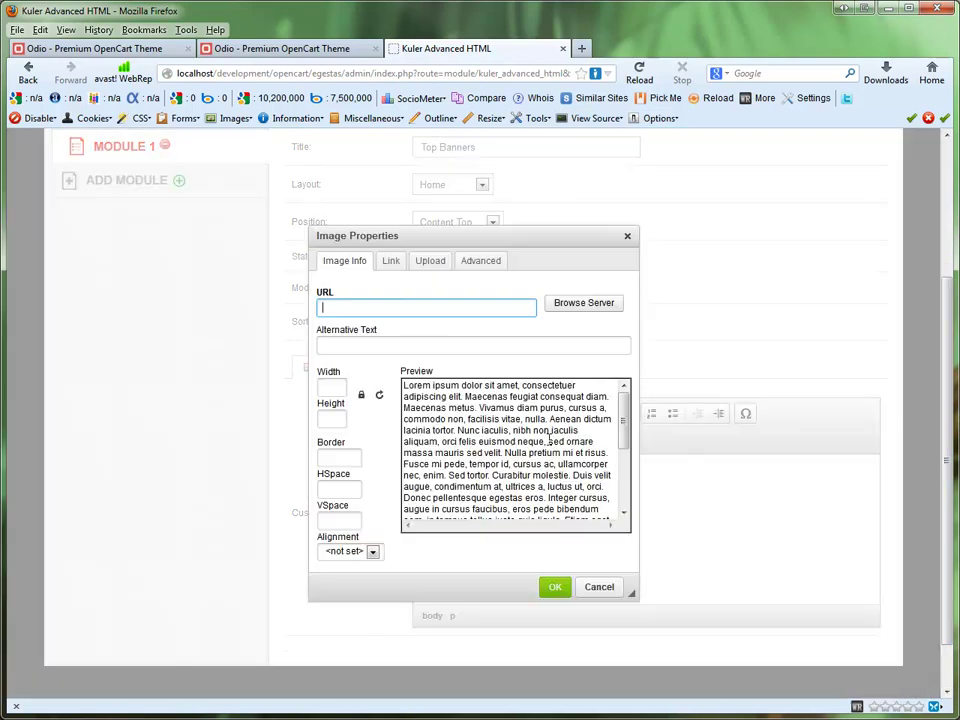
left_click(565, 312)
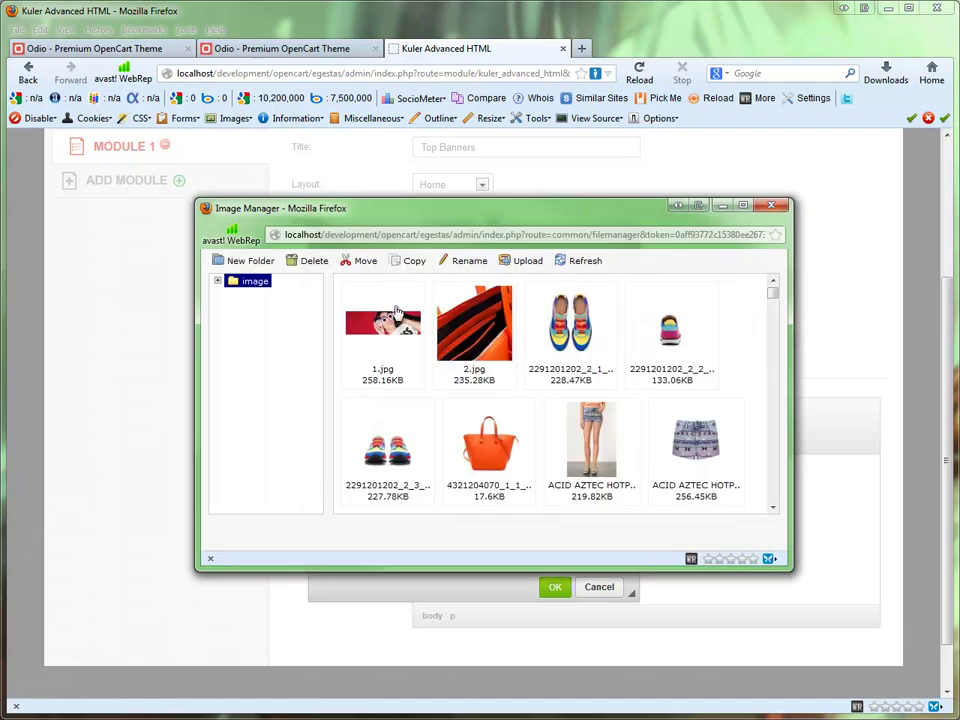
left_click(218, 282)
left_click(268, 294)
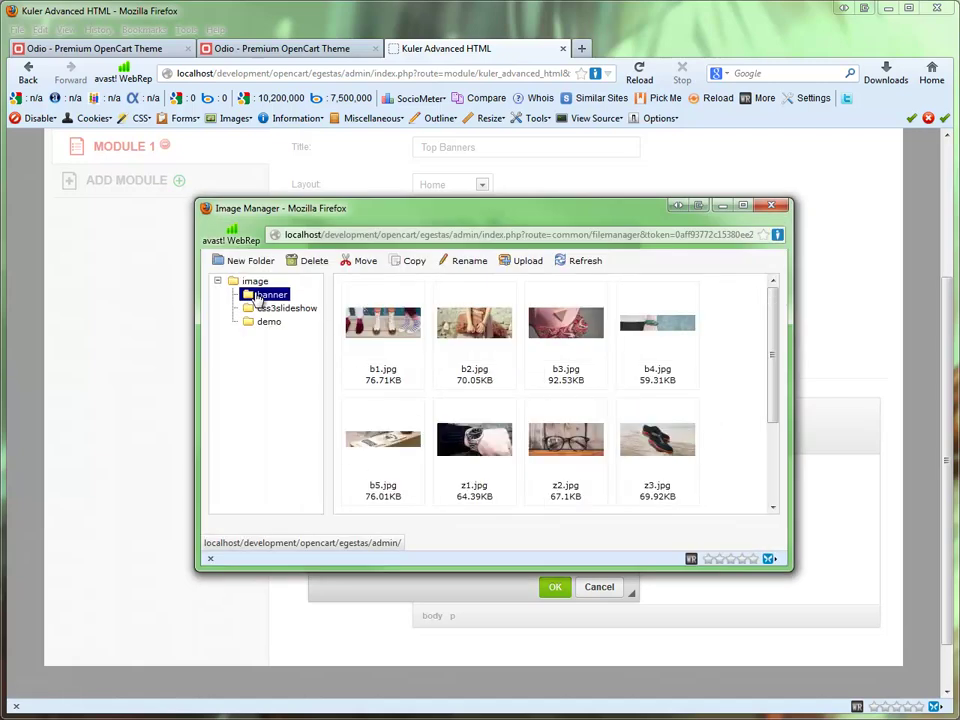
double_click(390, 327)
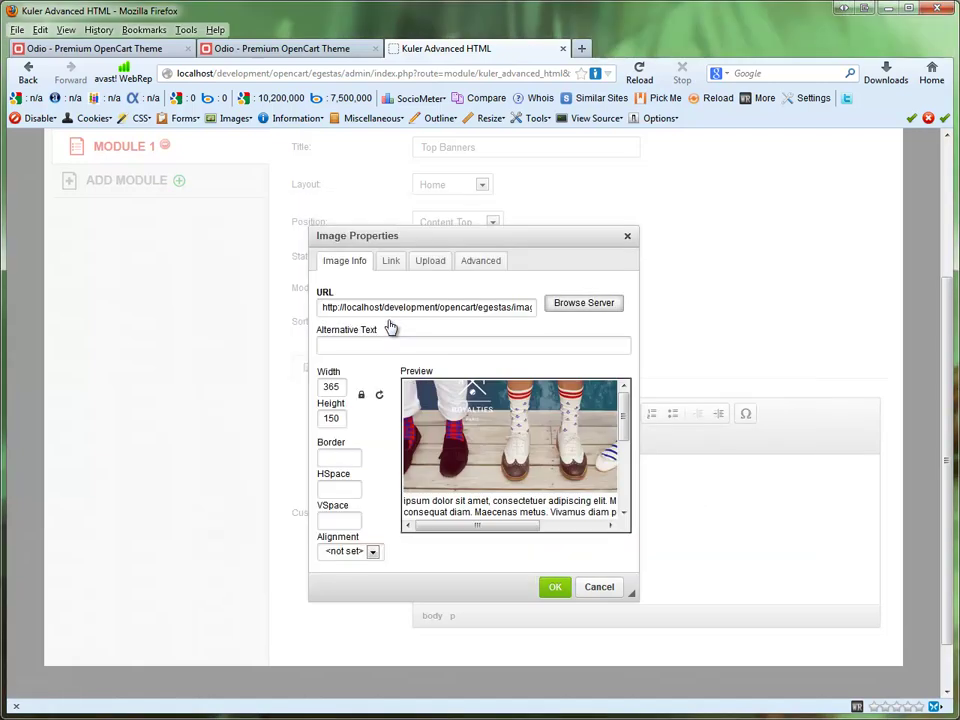
left_click(566, 589)
Step: Insert the image b2.jpg from the banner folder after the first banner in the custom HTML text
left_click(547, 438)
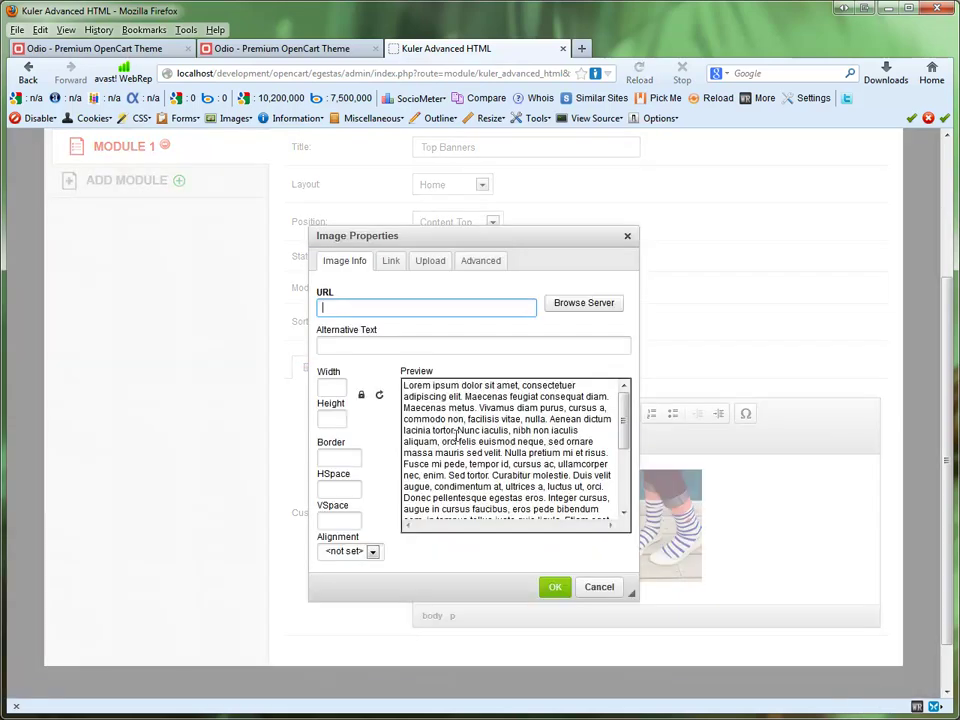
left_click(575, 306)
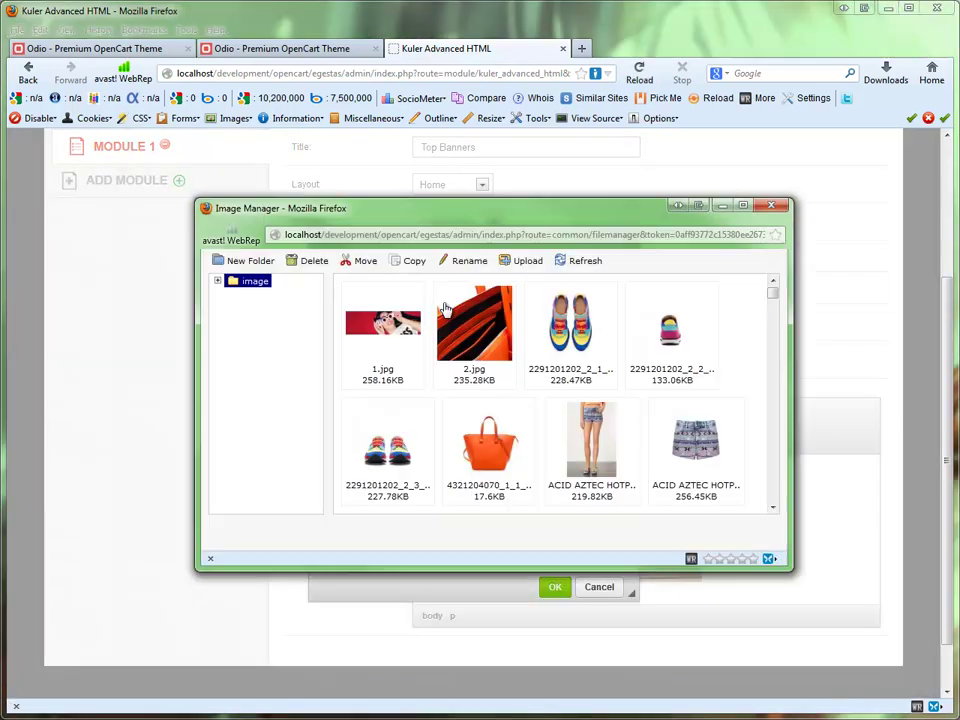
double_click(231, 283)
left_click(271, 294)
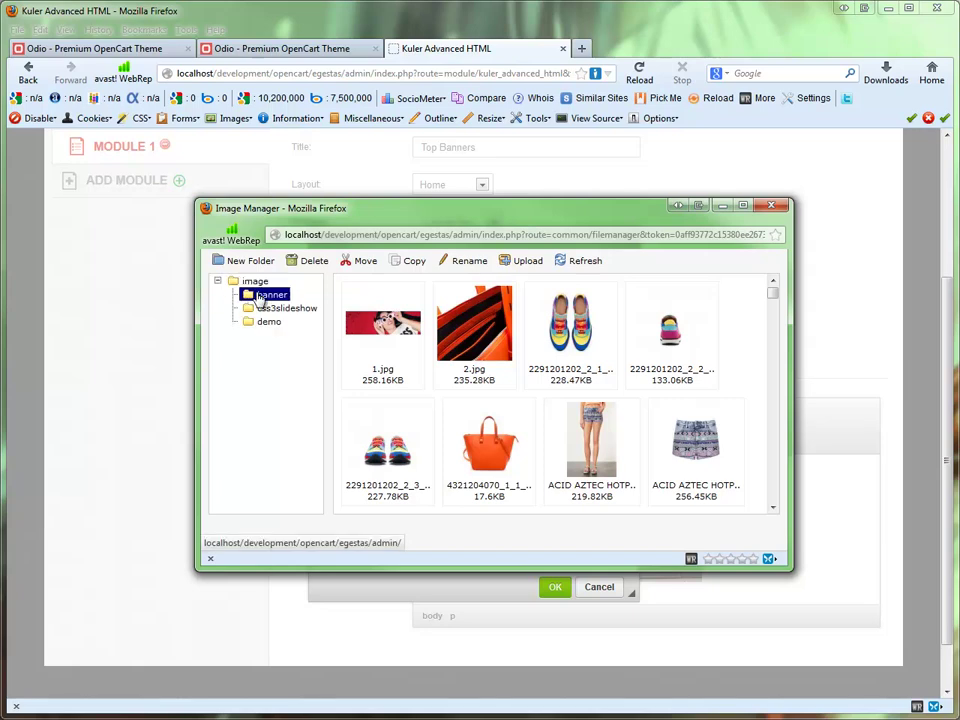
double_click(482, 332)
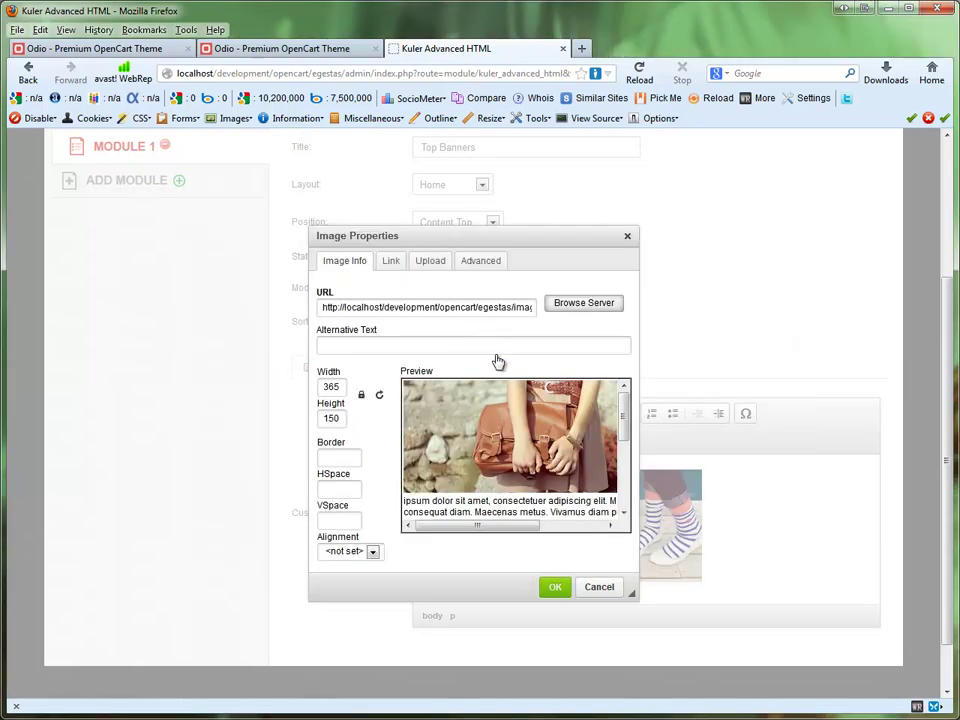
left_click(555, 587)
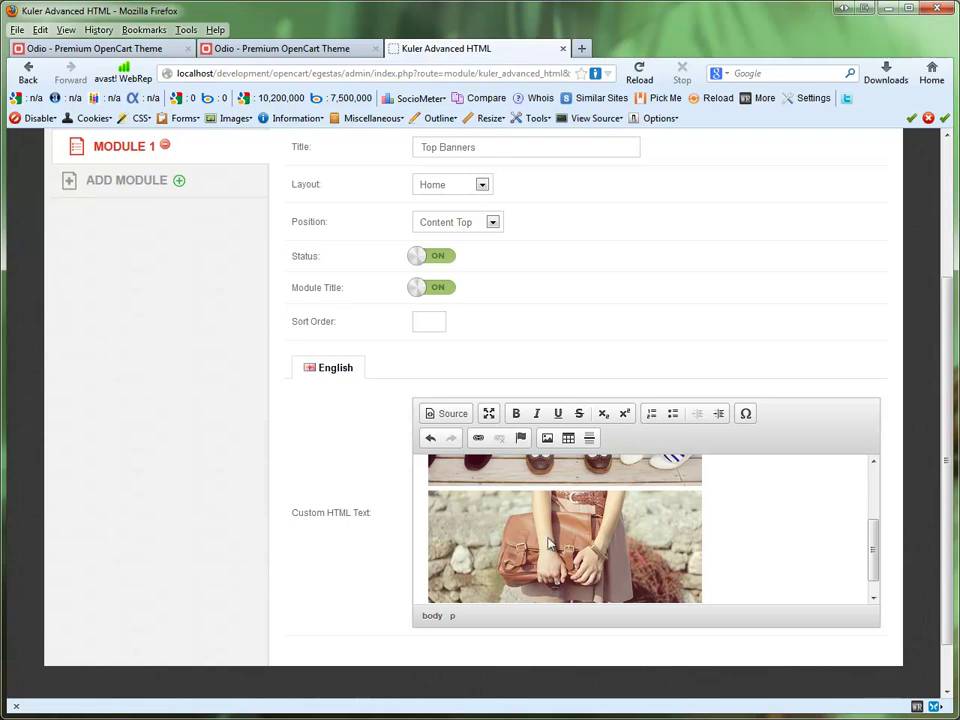
Step: Insert the image b3.jpg from the banner folder after the second banner in the custom HTML text
left_click(548, 440)
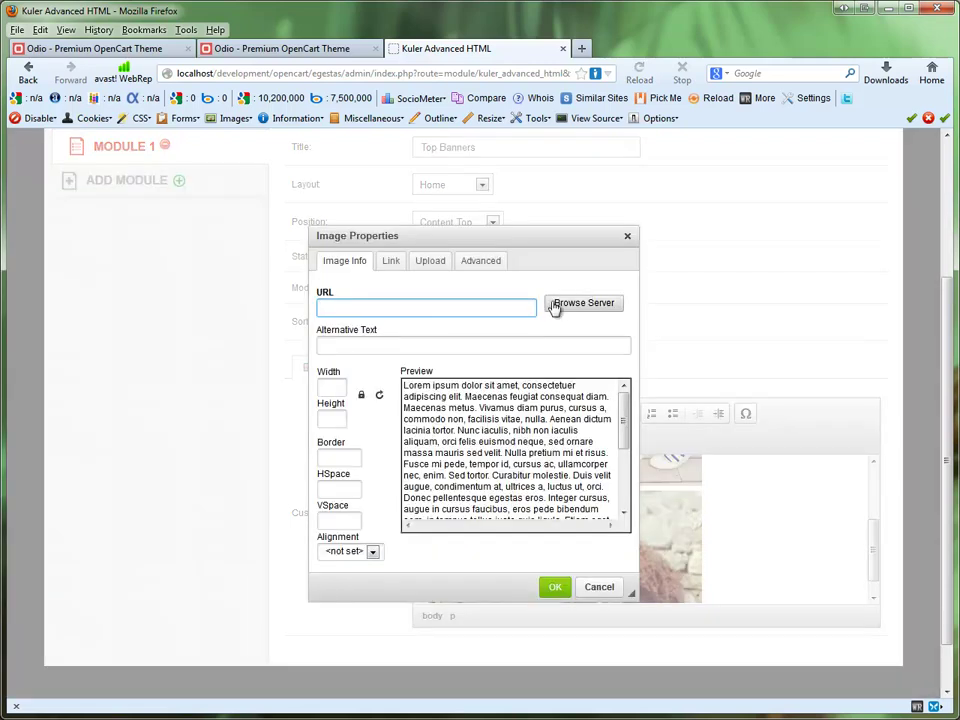
left_click(555, 306)
left_click(217, 281)
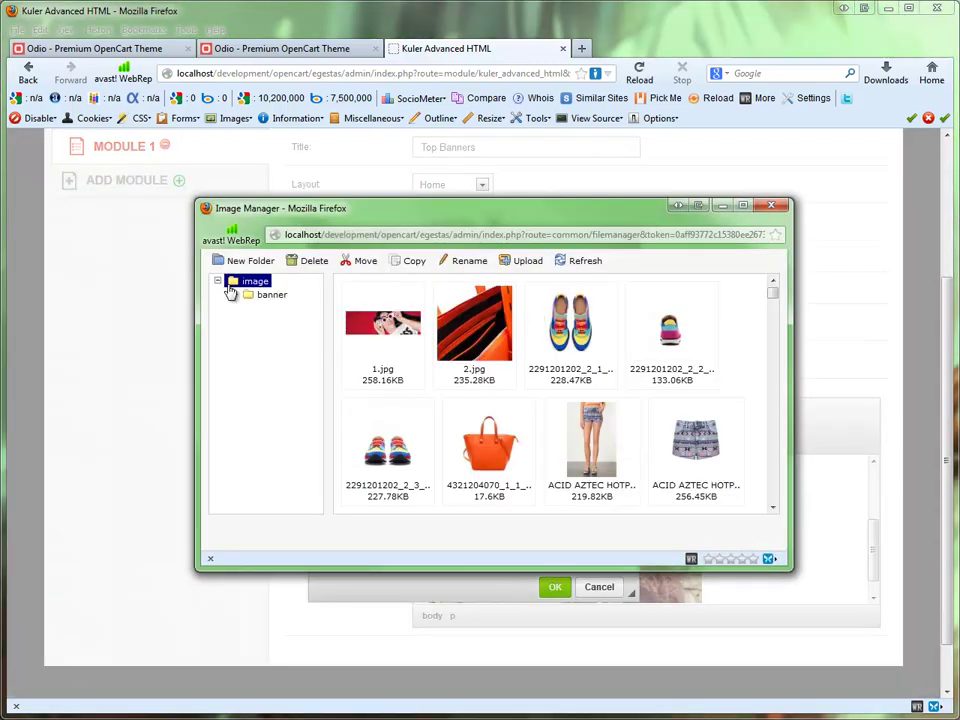
left_click(271, 294)
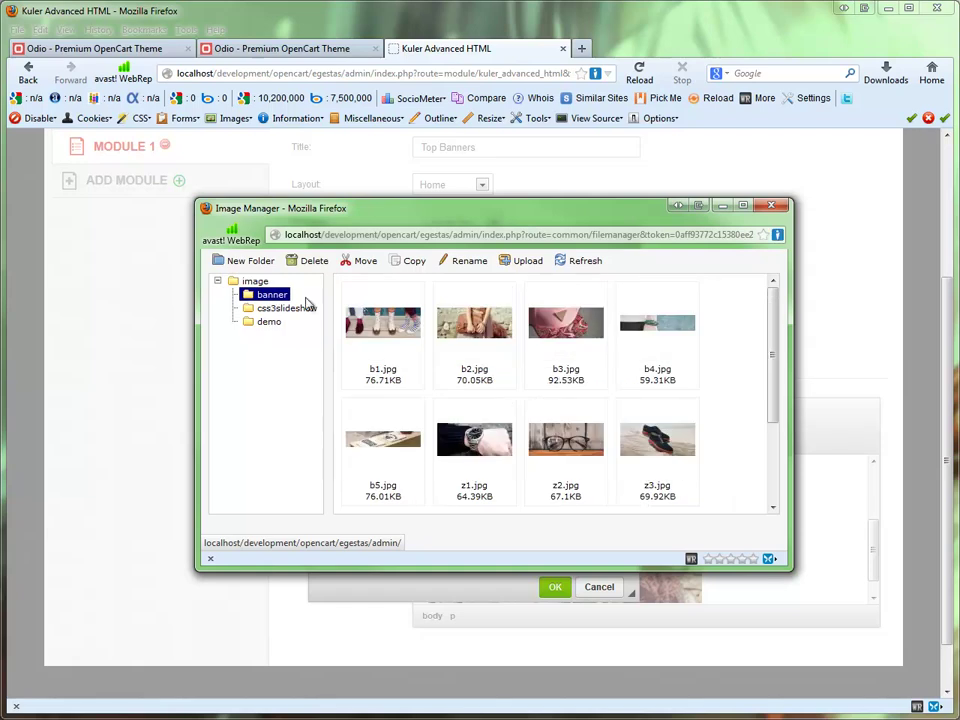
double_click(570, 343)
left_click(555, 587)
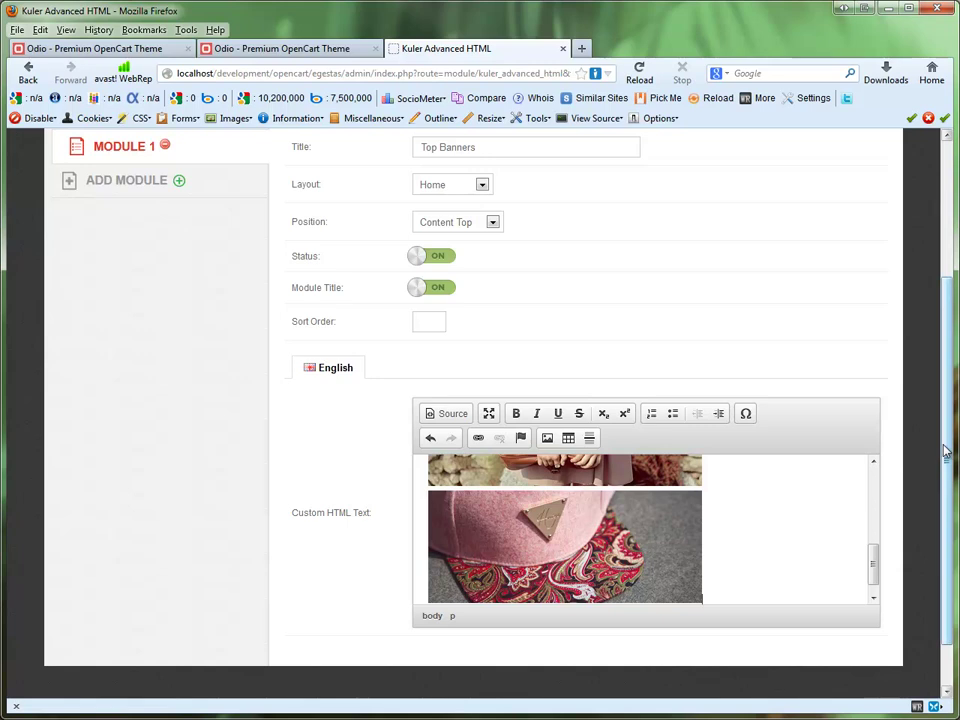
Step: Save the Top Banners module and reload the local store's home page to check how the banners display
scroll(924, 452, "up", 3)
left_click(690, 248)
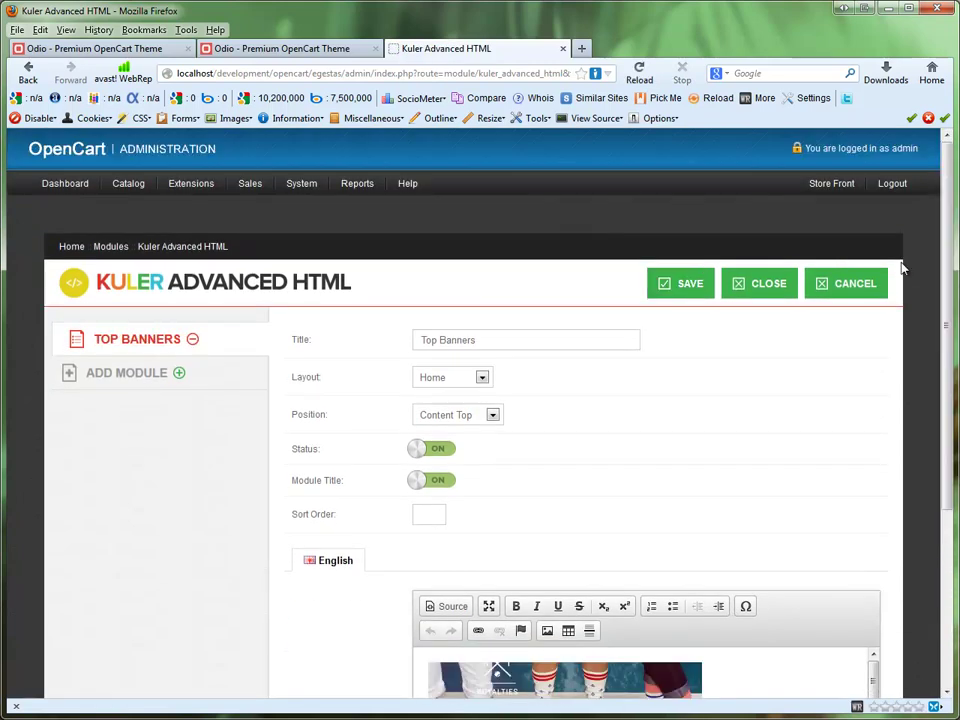
left_click(275, 50)
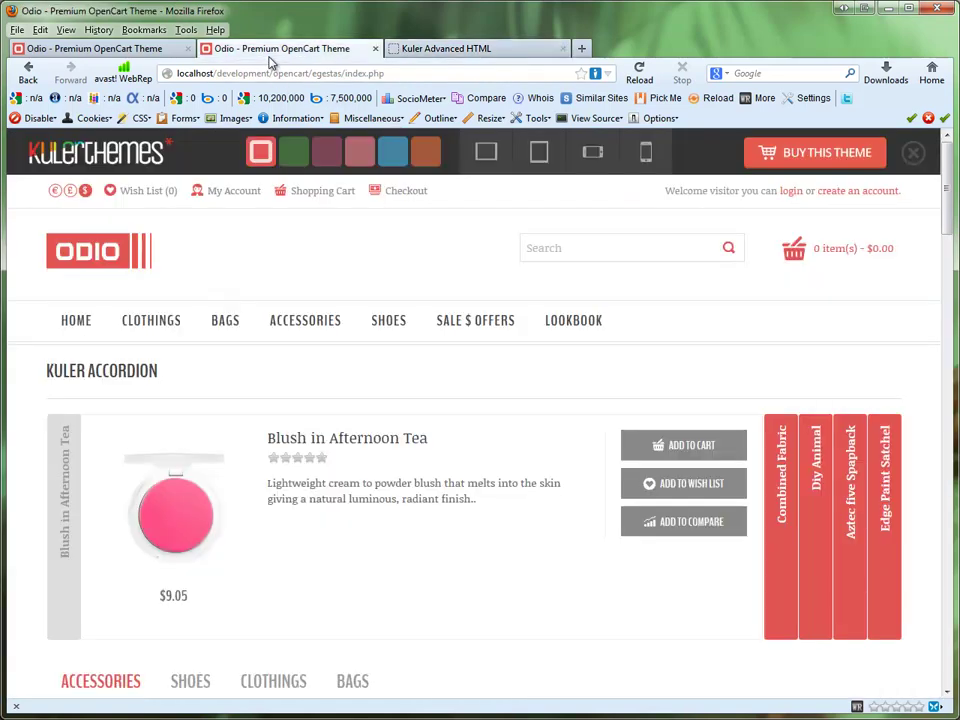
left_click(640, 76)
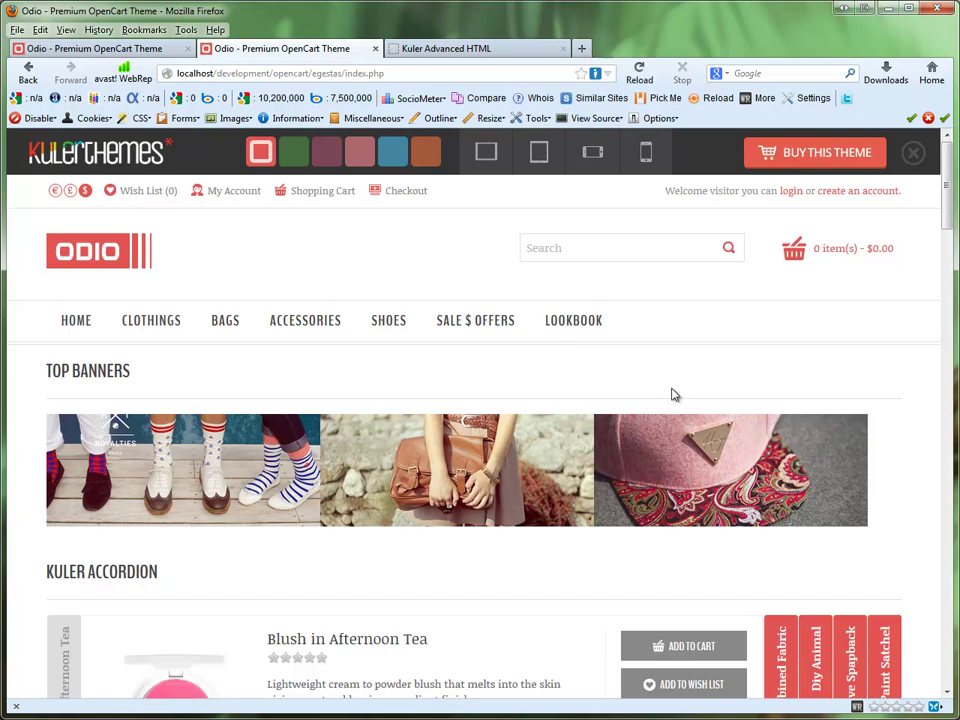
Step: Show the source of the Top Banners custom HTML text and remove the paragraph tags enclosing the three images
left_click(467, 52)
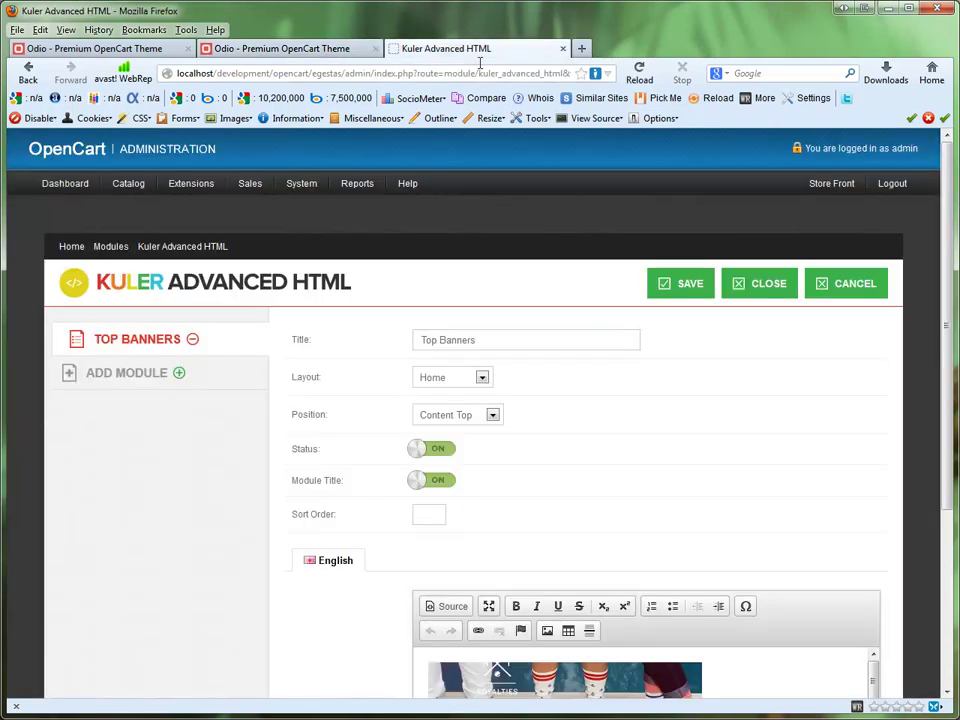
left_click_drag(946, 264, 949, 457)
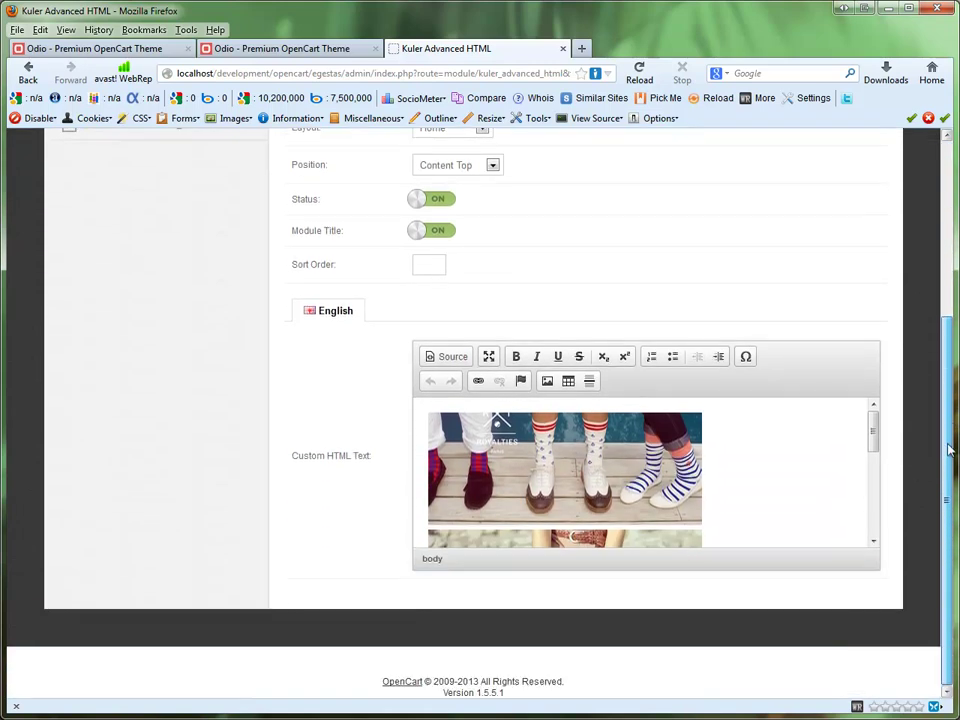
left_click(450, 358)
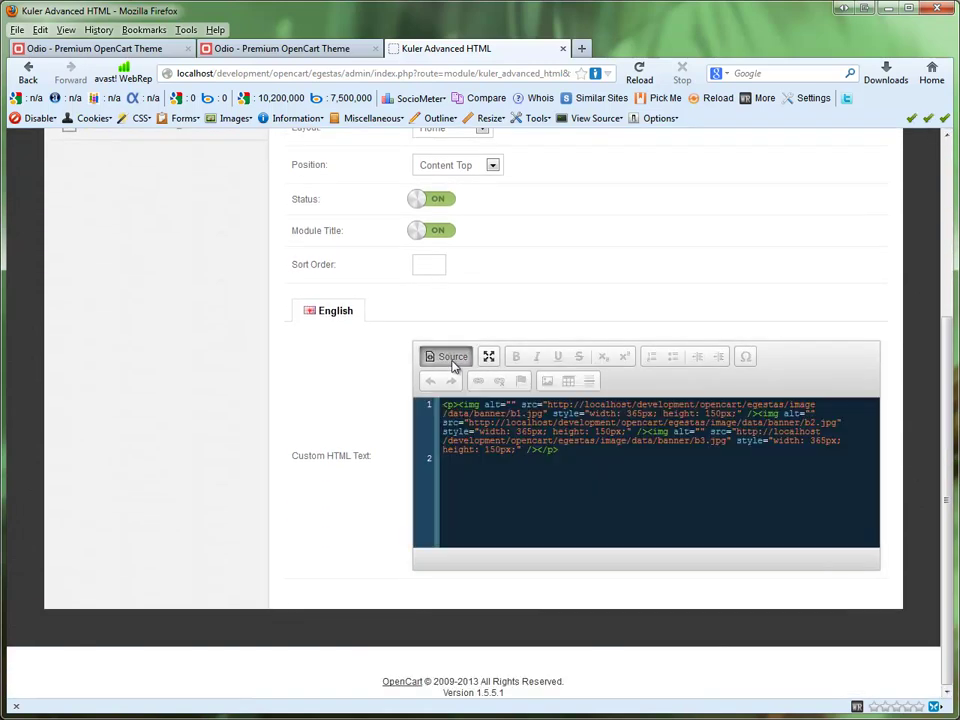
left_click_drag(459, 404, 445, 409)
key("Delete")
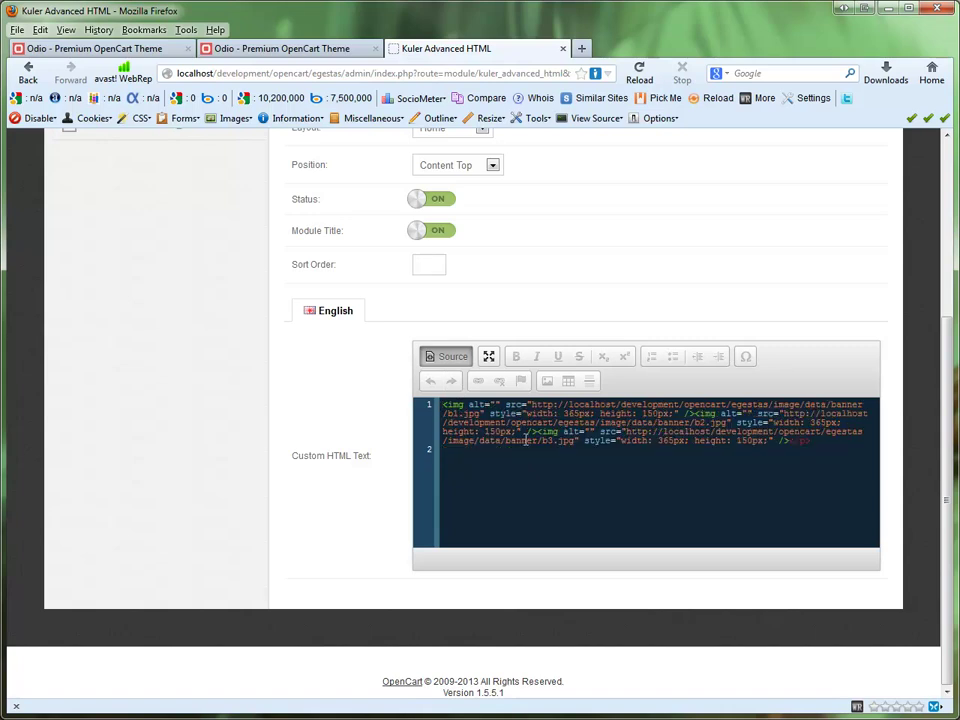
left_click_drag(787, 441, 823, 443)
key("Delete")
Step: Put each of the three image tags on its own line in the custom HTML source
left_click(697, 413)
key("Return")
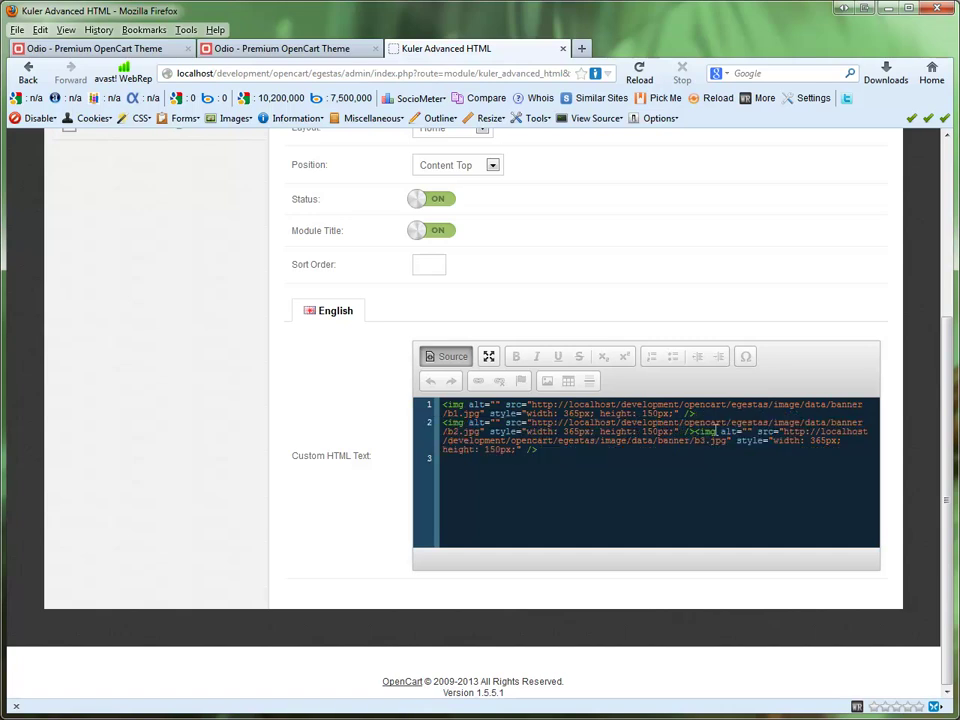
left_click(697, 431)
key("Return")
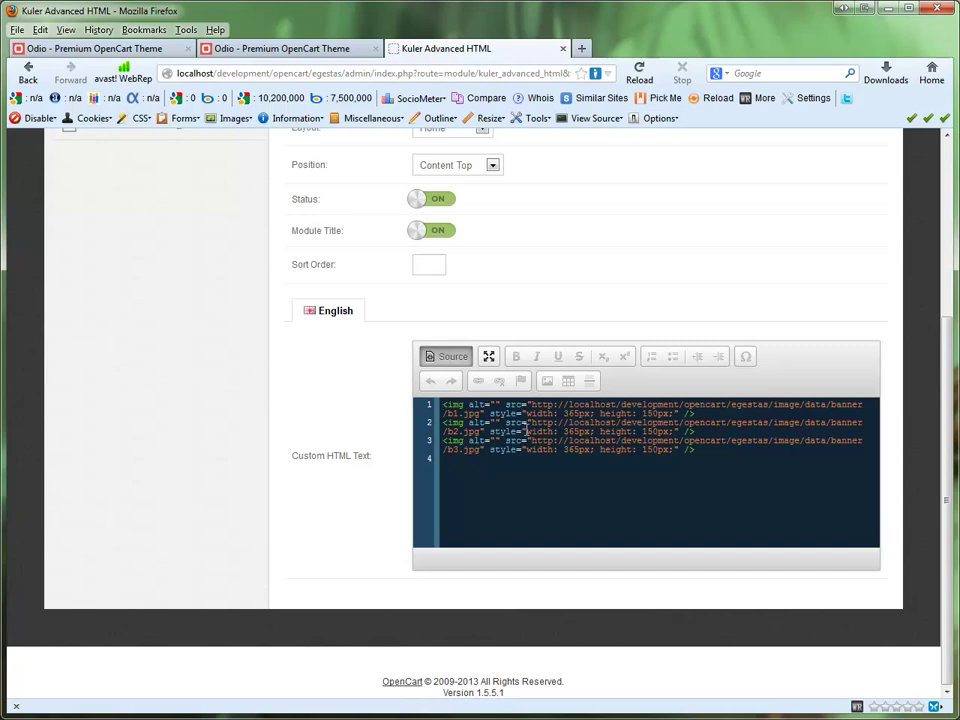
Step: Wrap the three image tags in a div with the class "clearafter"
key("Return")
type("<div")
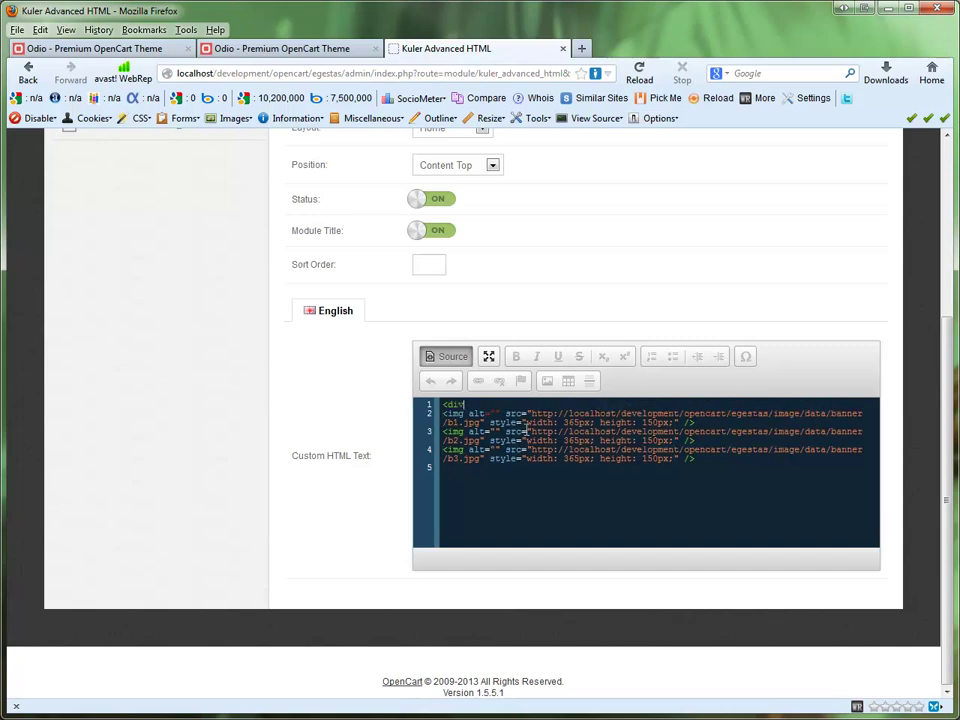
type(" class=\"")
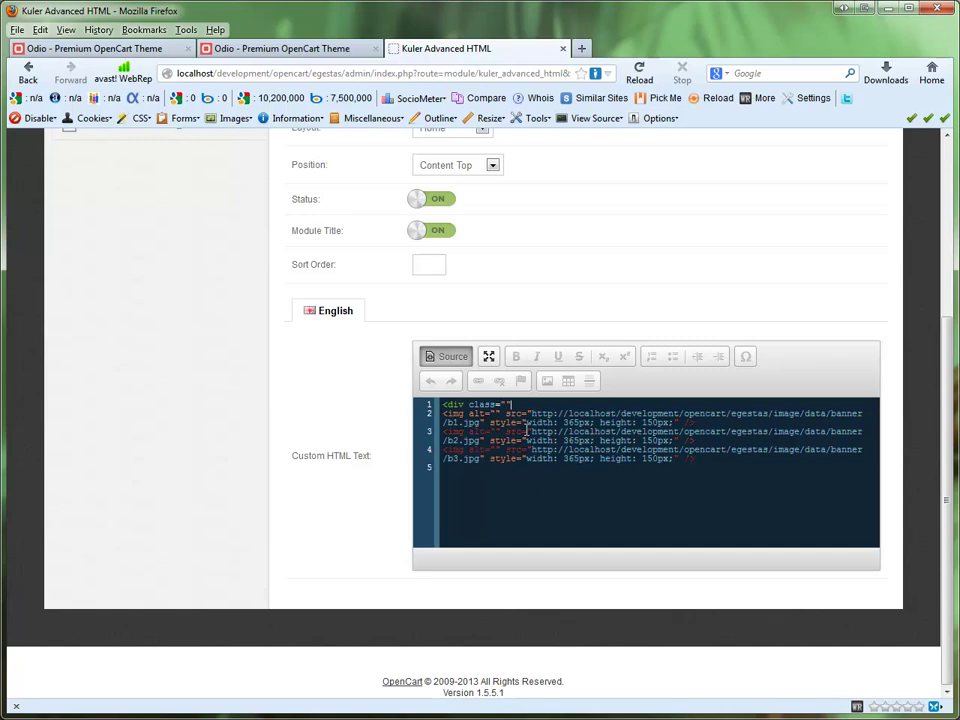
type("clearafter")
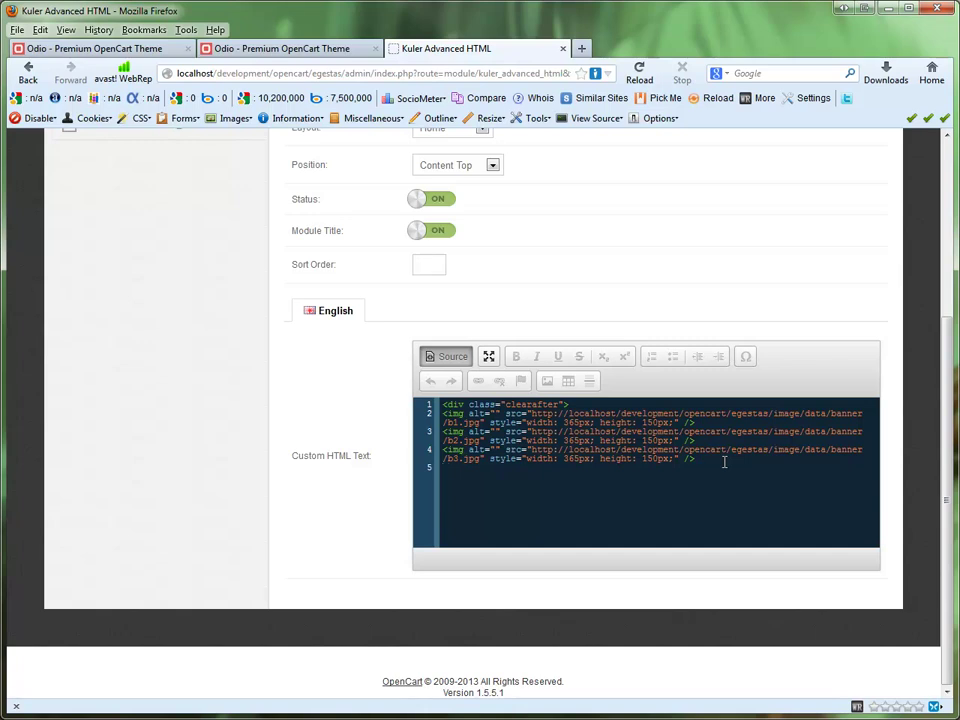
type("</div>")
Step: Enclose the b1.jpg image in its own div with the class "grid-3" inside the clearafter div
key("Return")
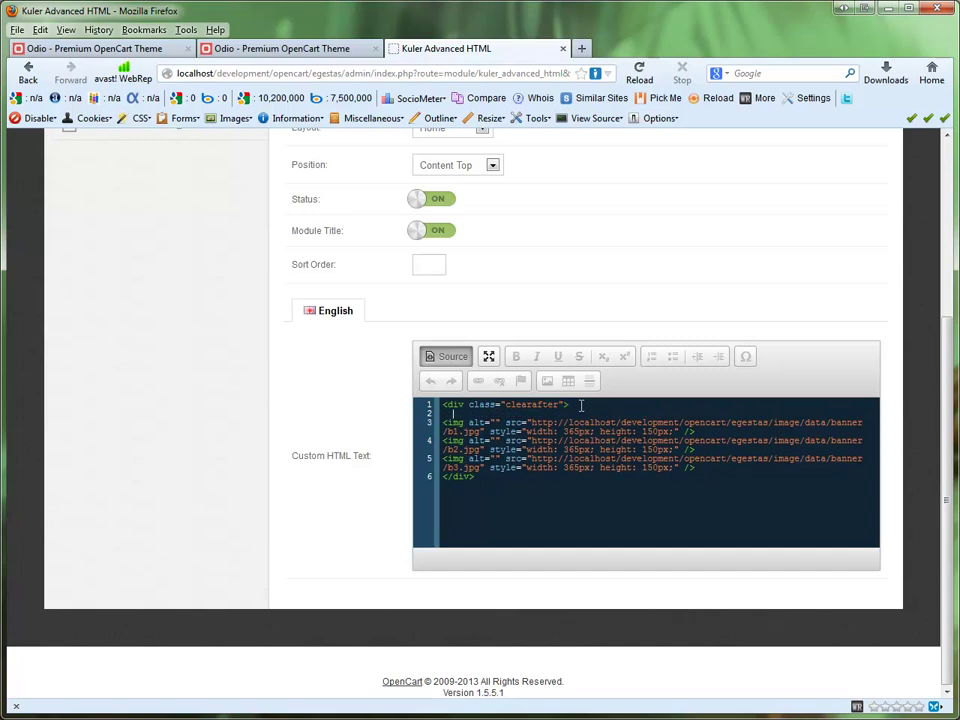
type("<div class=\"\"")
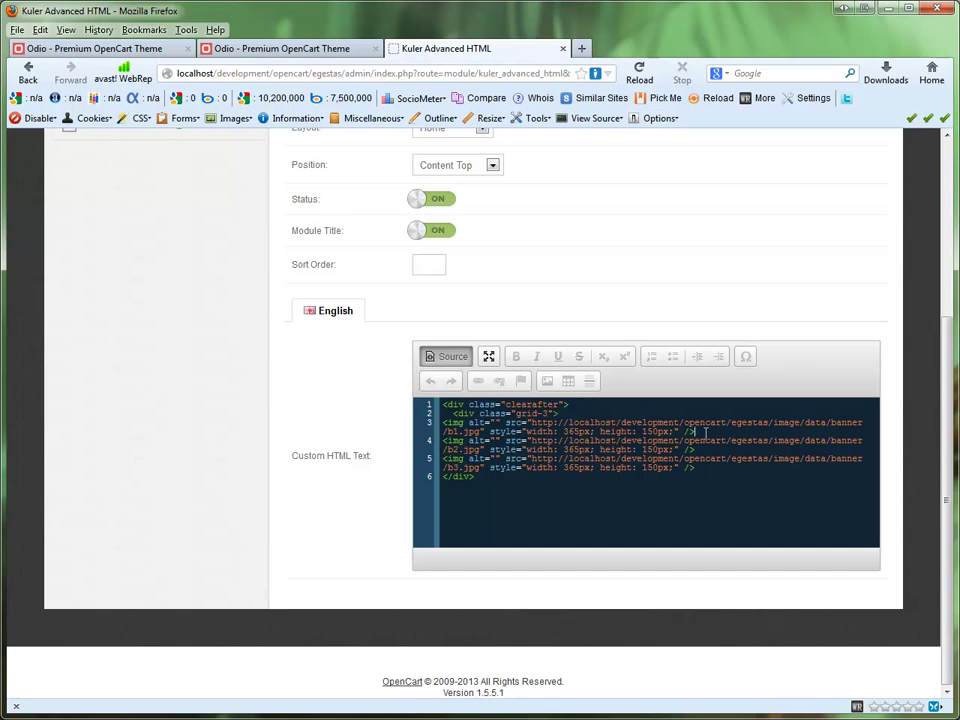
key("Return")
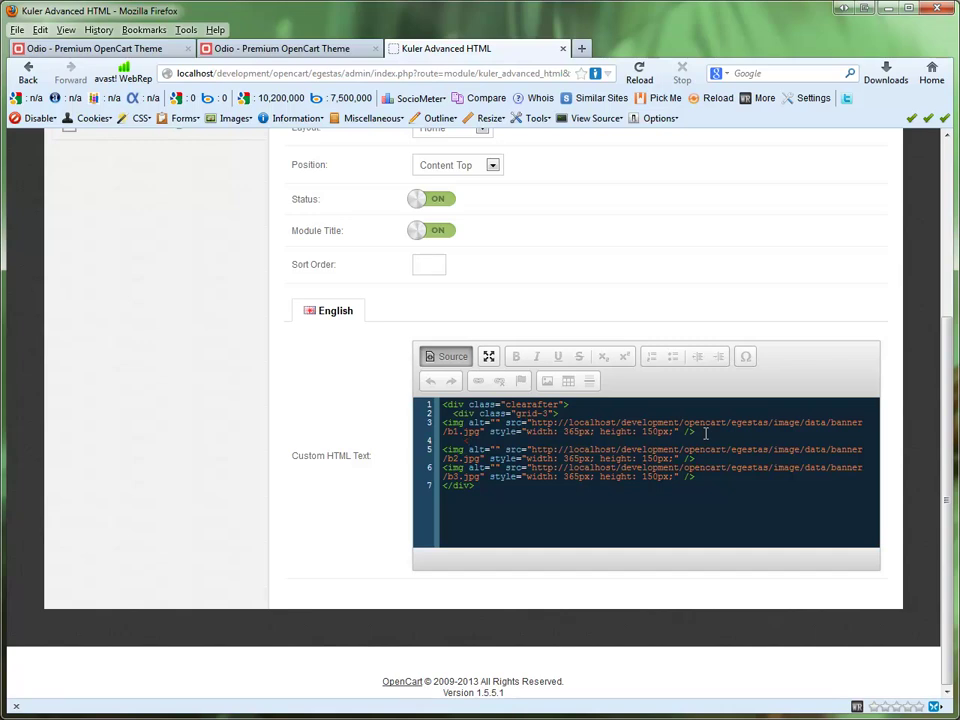
type("</div>")
Step: Enclose the b2.jpg image in its own div with the class "grid-3"
key("Return")
type("<div class=\"grid-3\">")
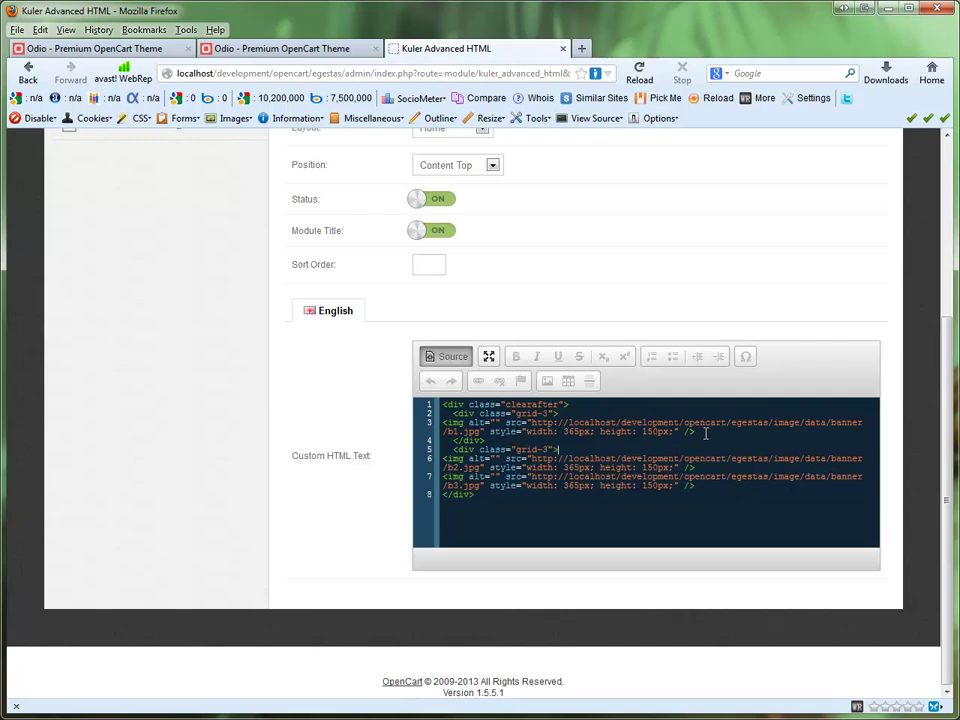
key("Return")
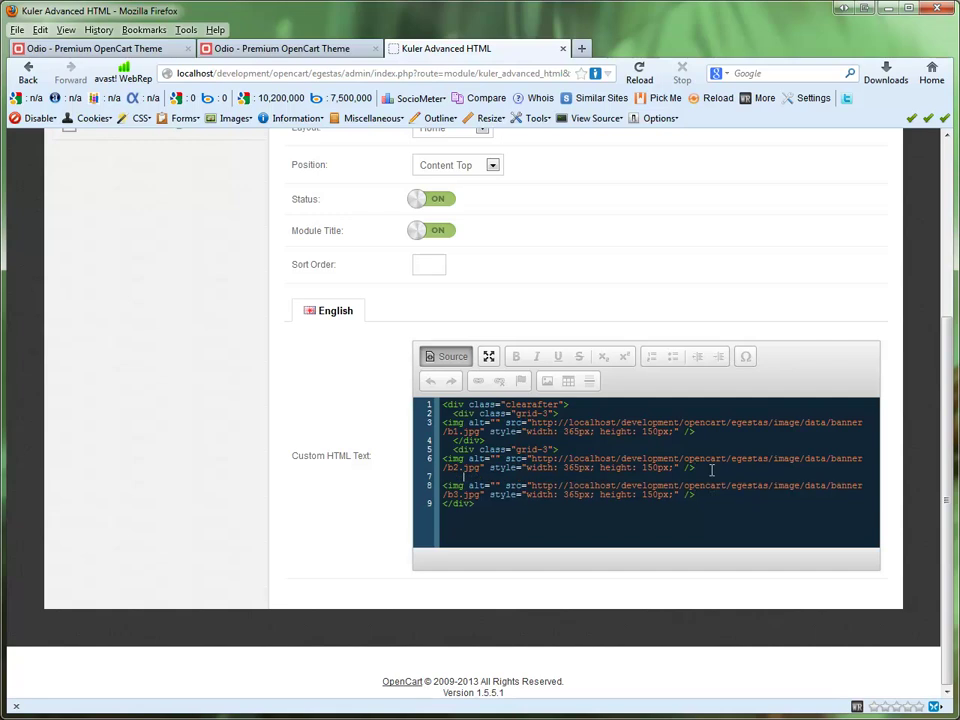
type("</div>")
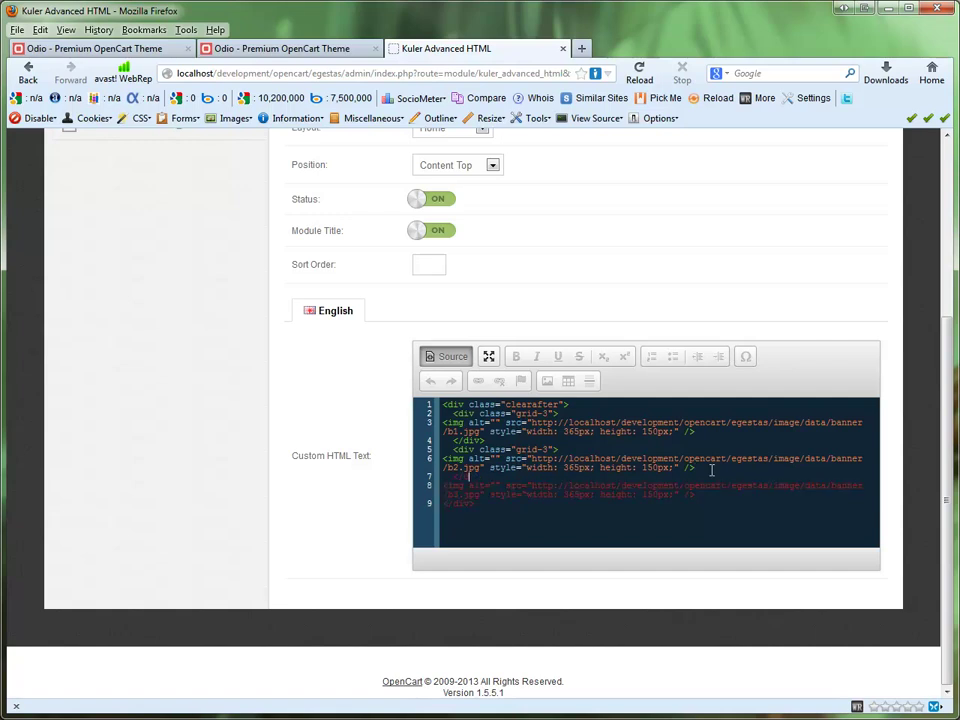
Step: Enclose the b3.jpg image in its own div with the class "grid-3"
key("Return")
type("<div class=\"grid-3\">")
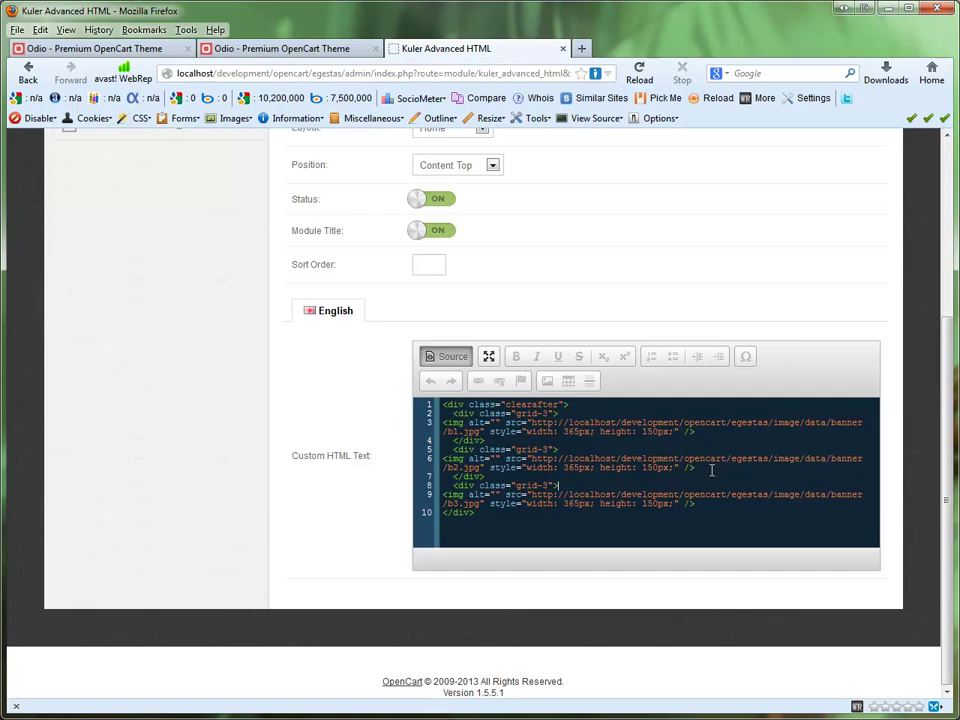
left_click(714, 505)
key("Return")
type("</div>")
Step: Indent the three image tags one level inside their grid-3 divs, working from b3.jpg up to b1.jpg
left_click(454, 495)
key("Tab")
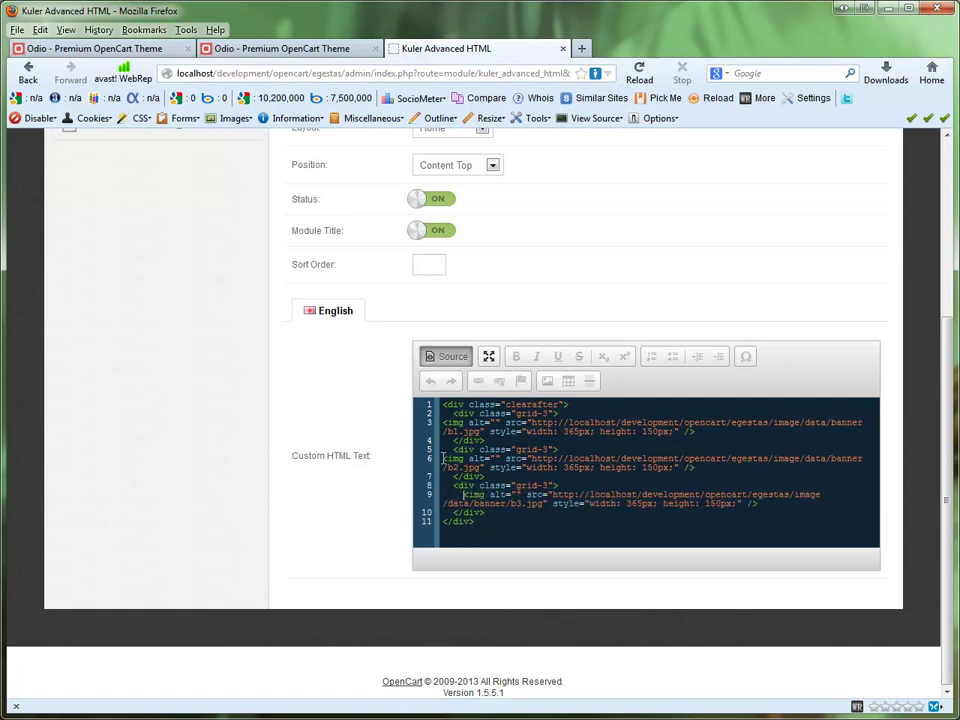
key("Up")
key("Up")
key("Up")
key("Up")
key("Tab")
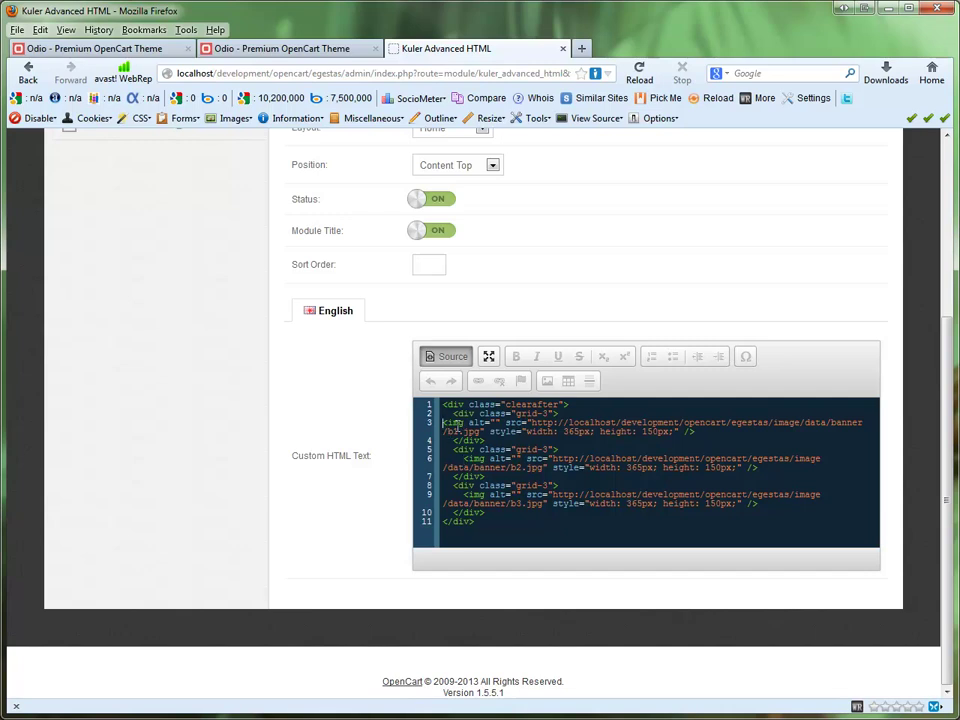
key("Up")
key("Up")
key("Up")
key("Up")
key("Tab")
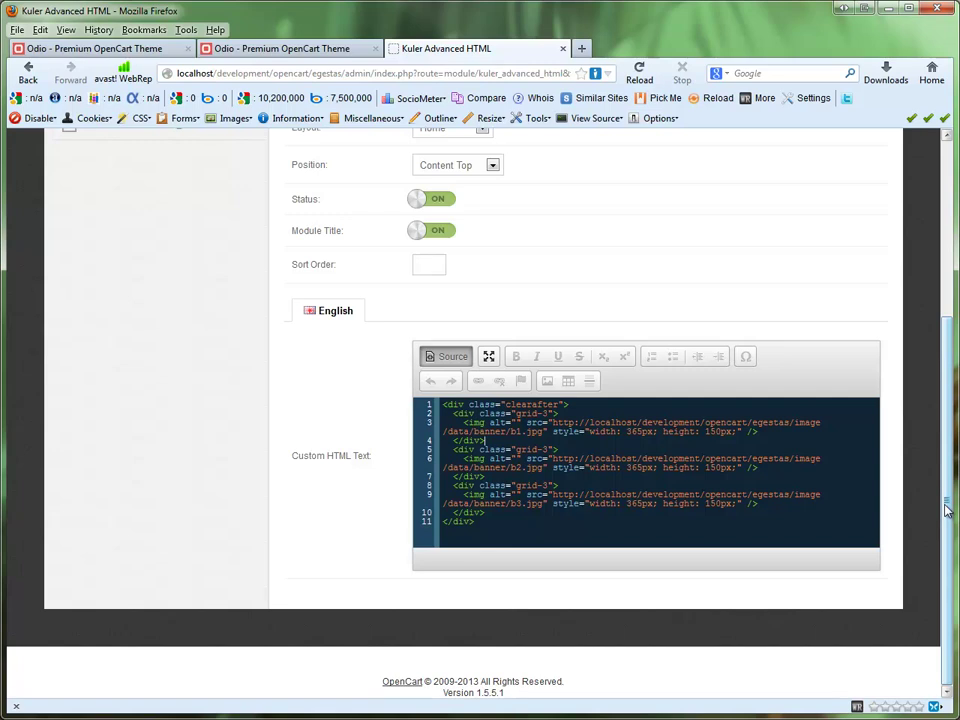
Step: Save the Top Banners module and reload the local store's home page to check the three-column banner row
left_click_drag(947, 511, 947, 362)
left_click(692, 250)
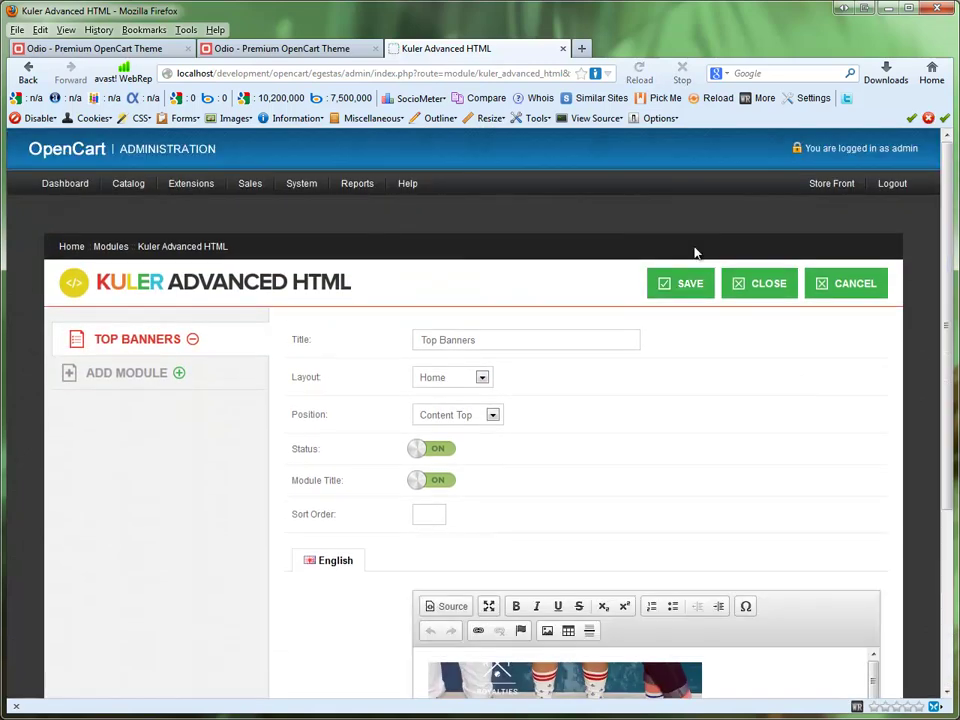
left_click(305, 48)
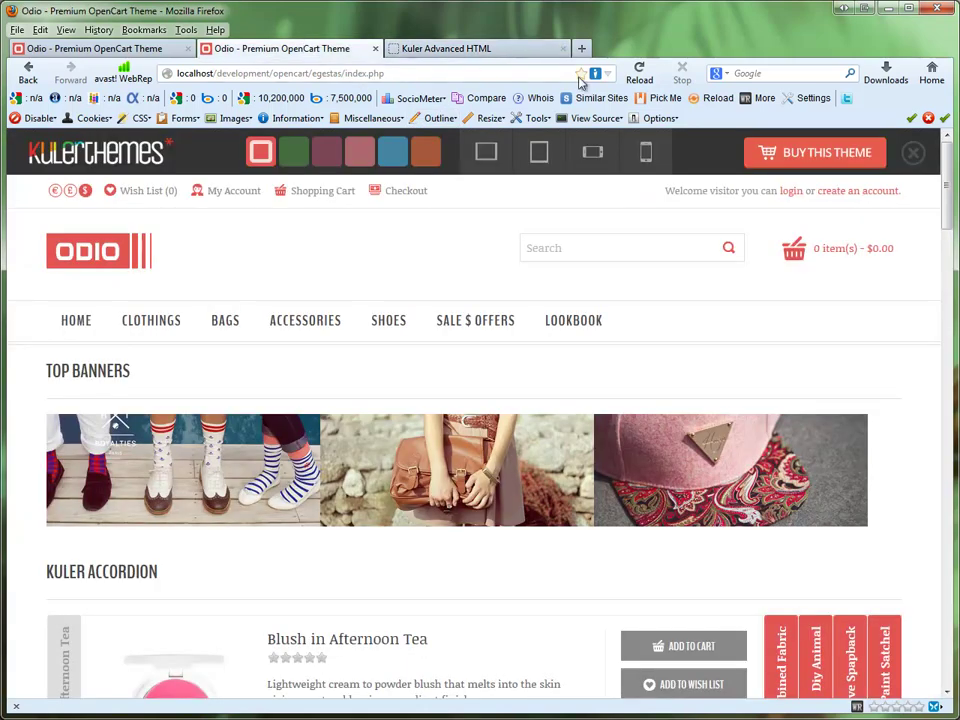
left_click(637, 78)
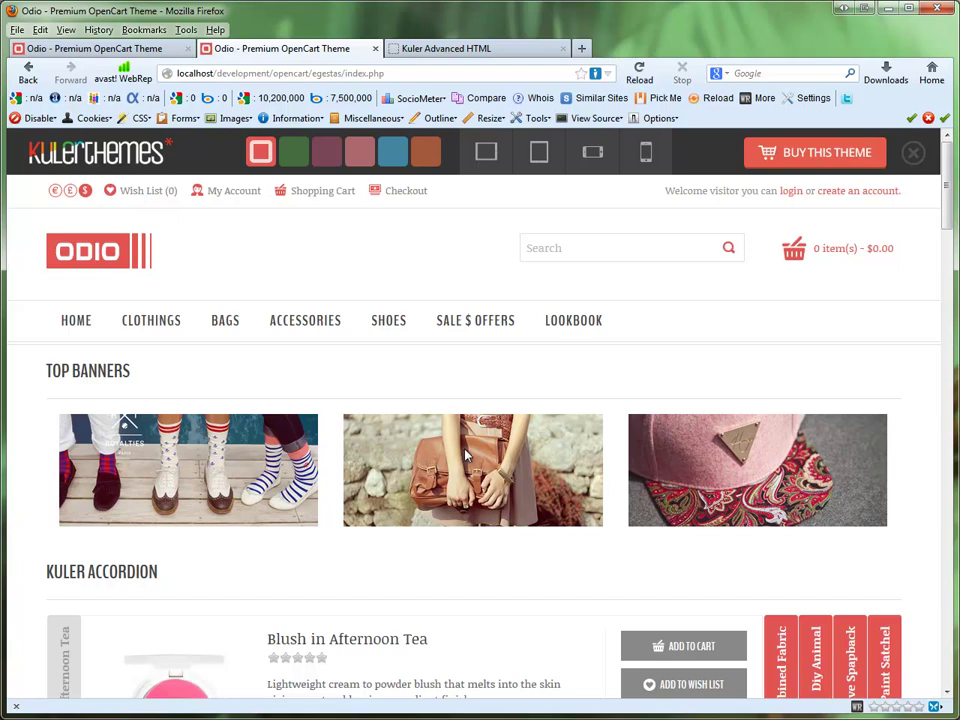
left_click_drag(943, 176, 943, 185)
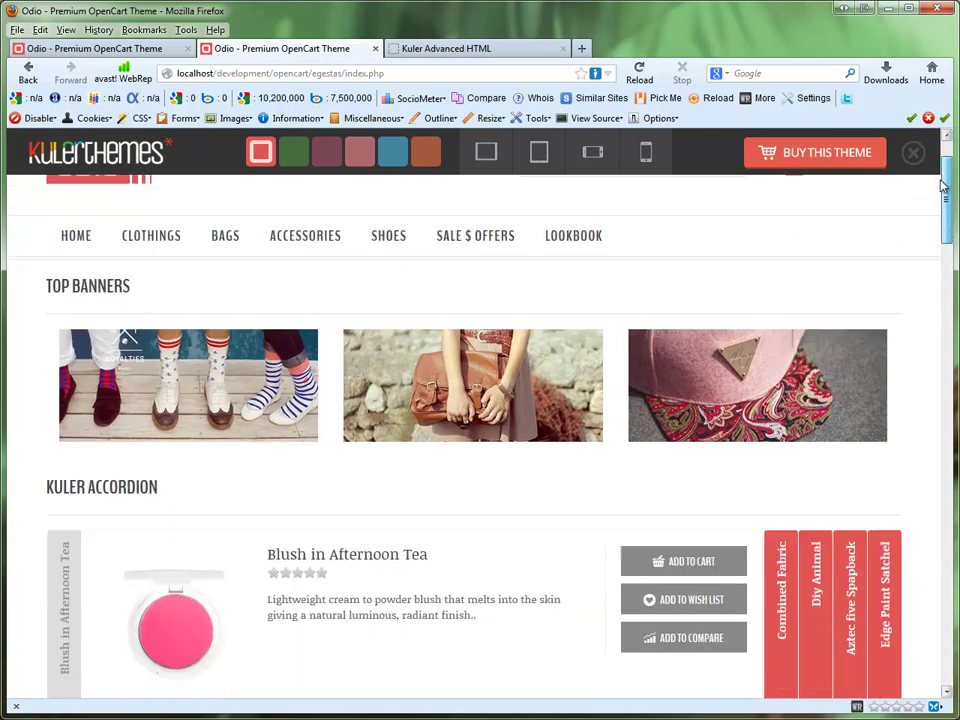
Step: After viewing the demo's two-banner row, delete the b3.jpg div from the Top Banners source and set both remaining banner divs' class to "grid-2"
left_click(178, 47)
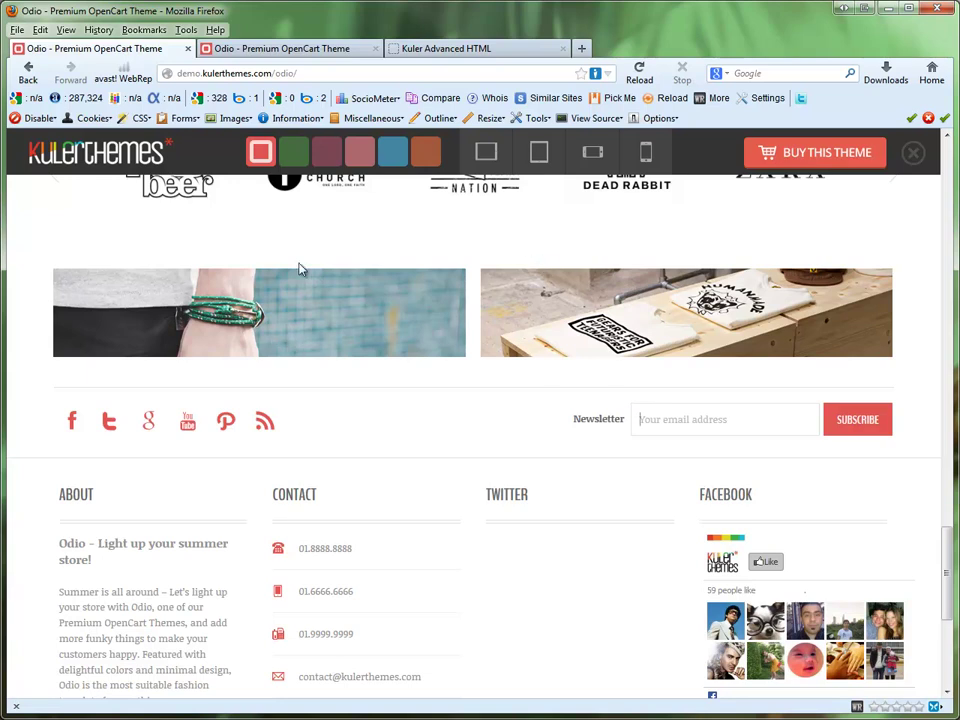
left_click(471, 47)
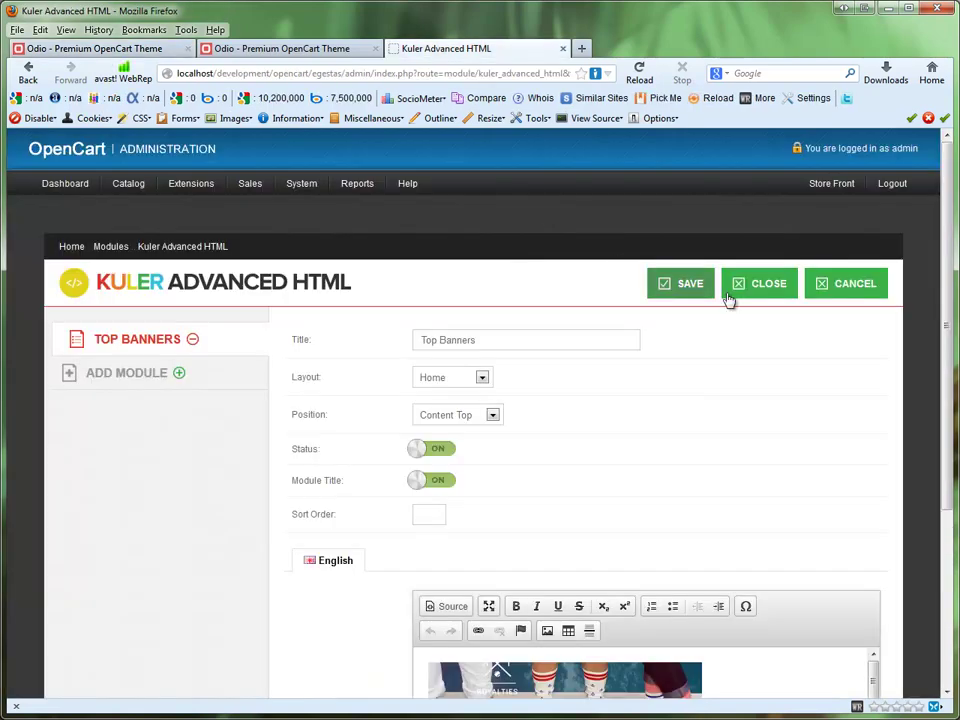
left_click(432, 606)
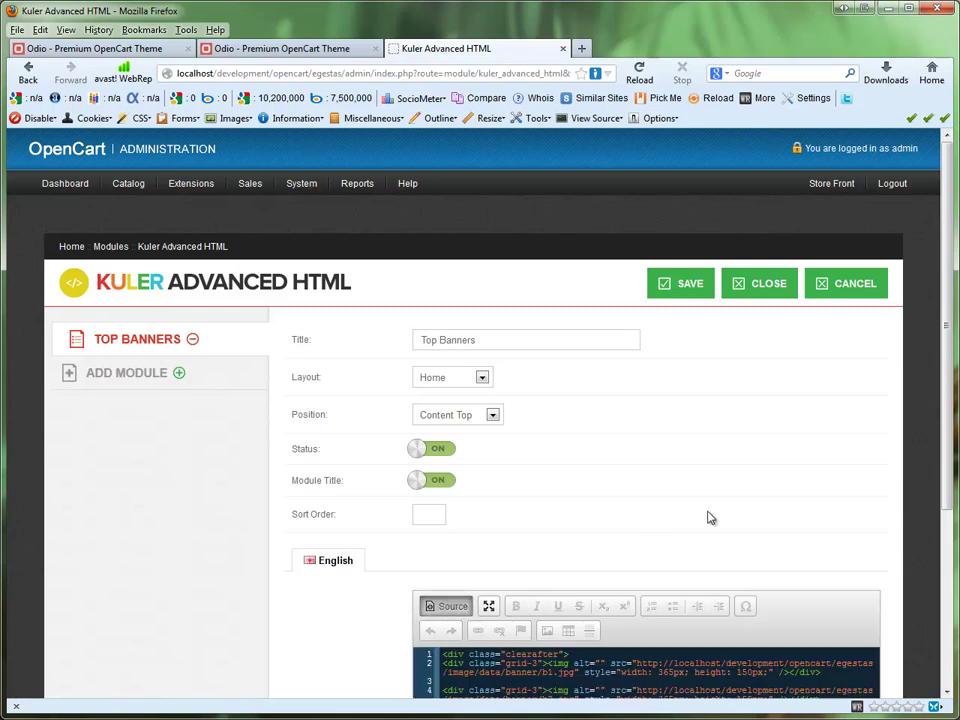
scroll(926, 388, "down", 4)
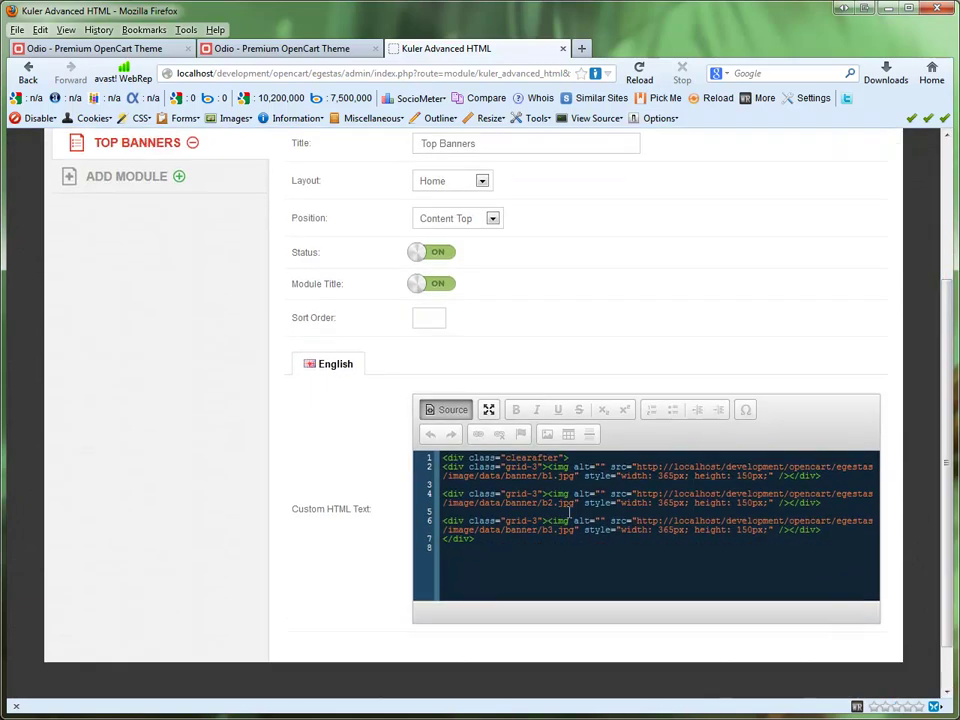
left_click_drag(832, 530, 444, 515)
key("BackSpace")
key("BackSpace")
key("BackSpace")
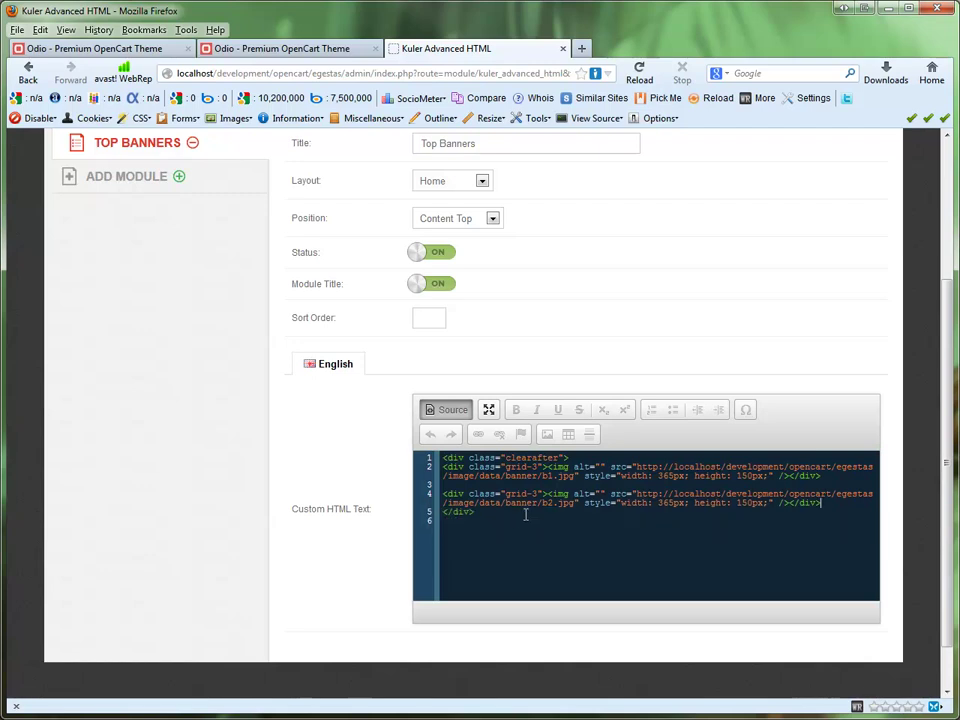
left_click(527, 483)
key("BackSpace")
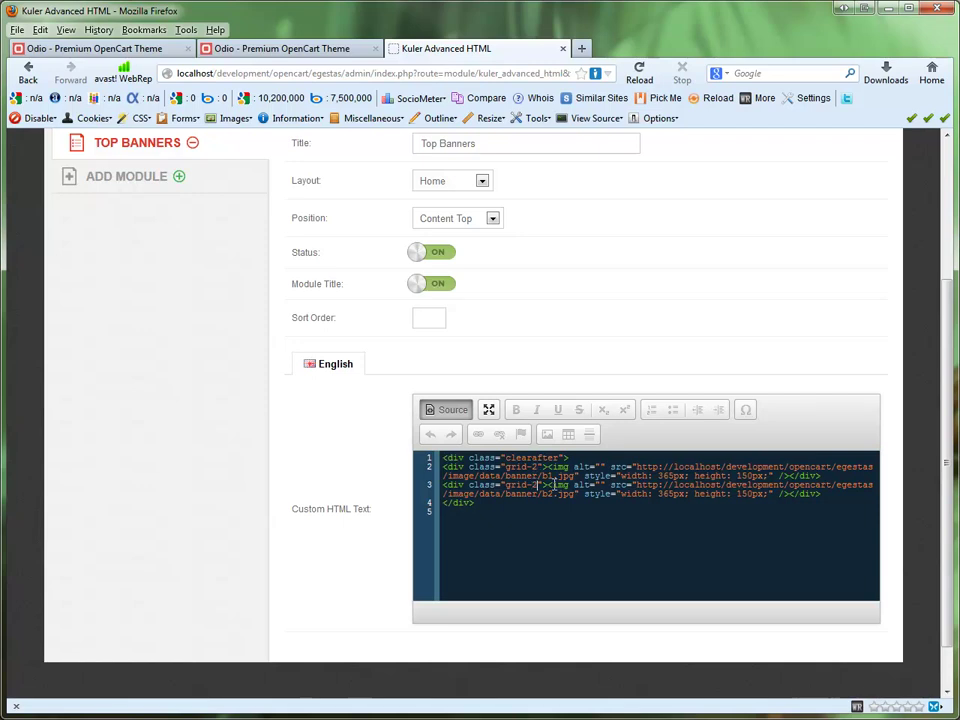
Step: Save the module and reload the local home page to check the two-column banner layout
scroll(938, 485, "up", 3)
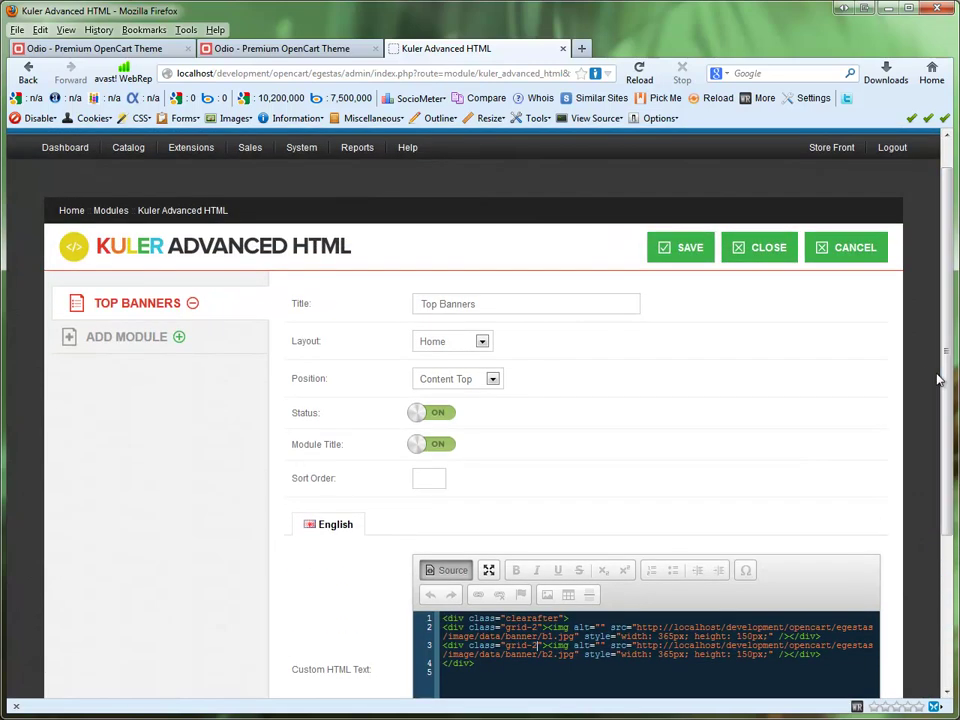
left_click(686, 250)
left_click(290, 48)
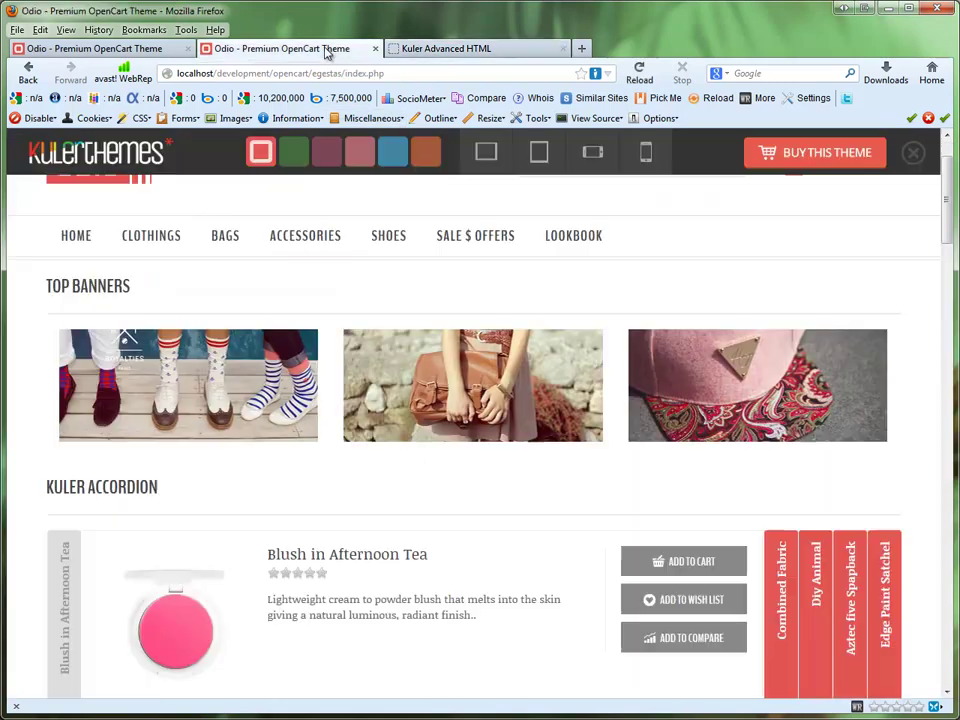
left_click(640, 75)
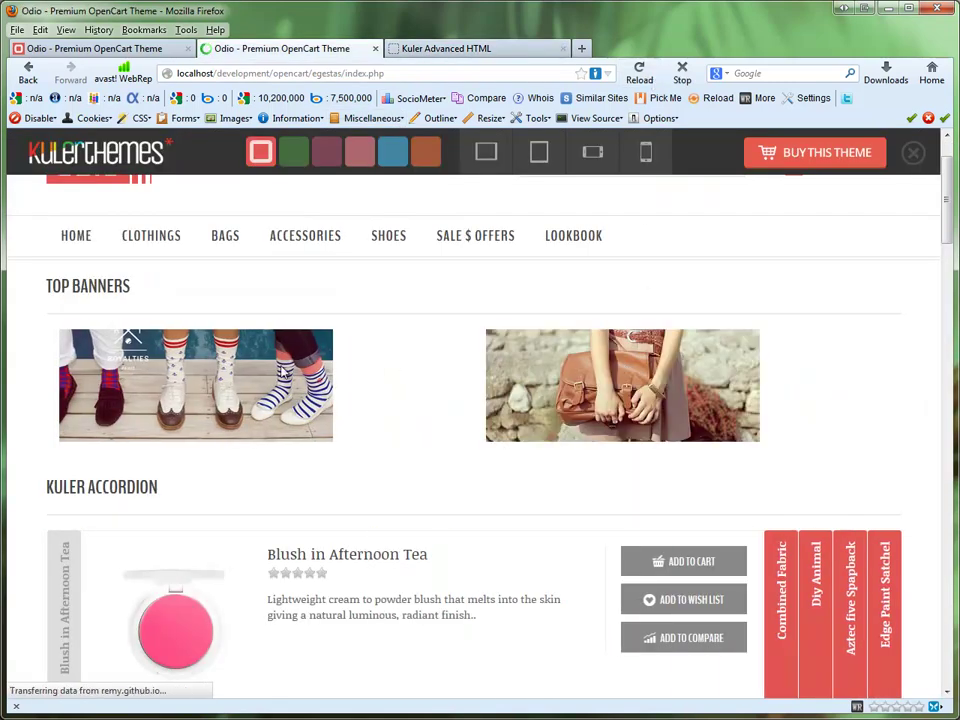
Step: Show the Top Banners source and add style="text-align: center;" to the clearafter div
left_click(466, 55)
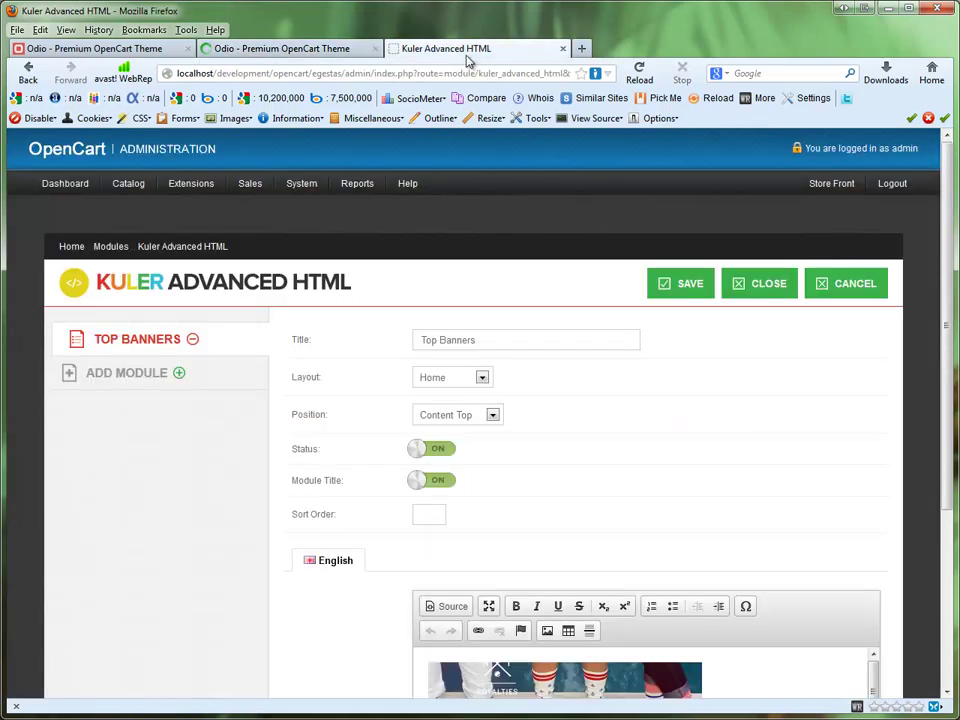
scroll(949, 279, "down", 5)
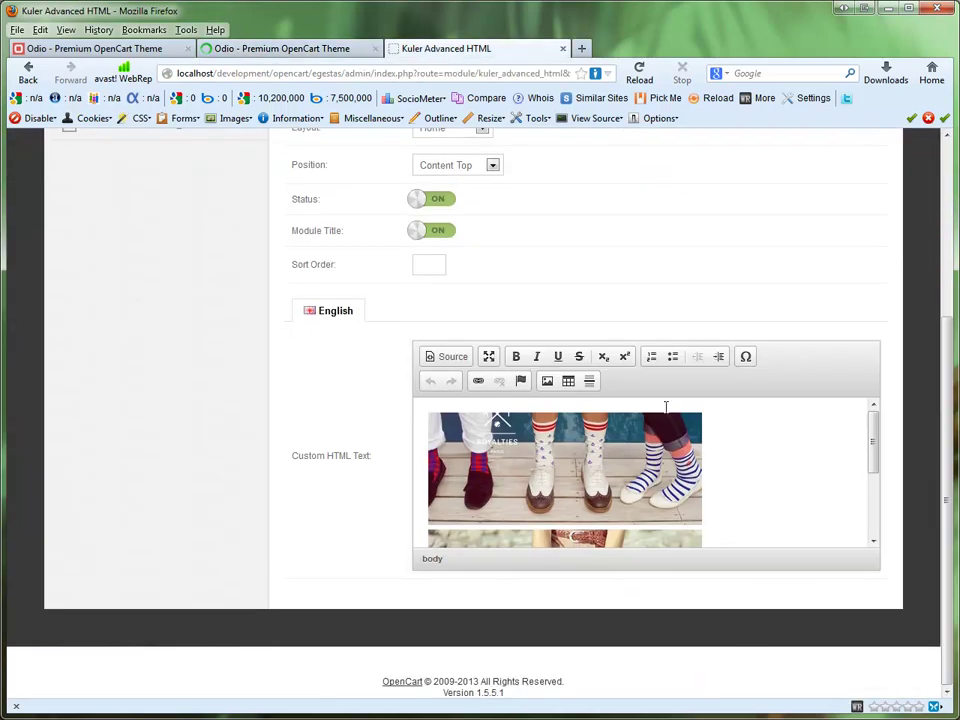
left_click(450, 357)
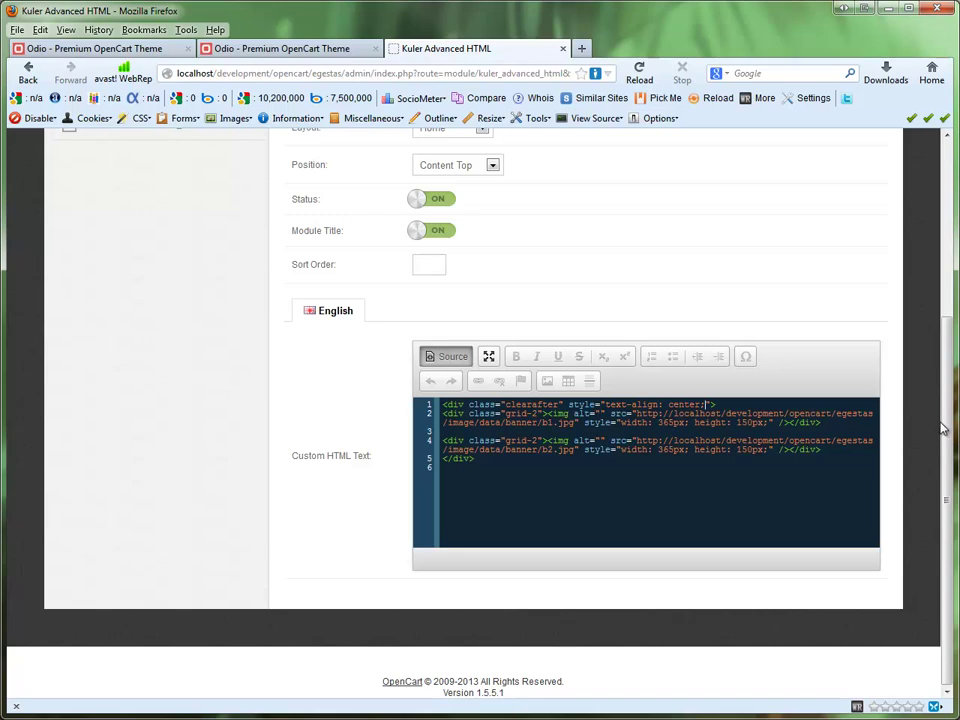
Step: Save the centred banners, reload the local home page and compare the row with the demo's two-banner row
scroll(923, 432, "up", 4)
left_click(686, 229)
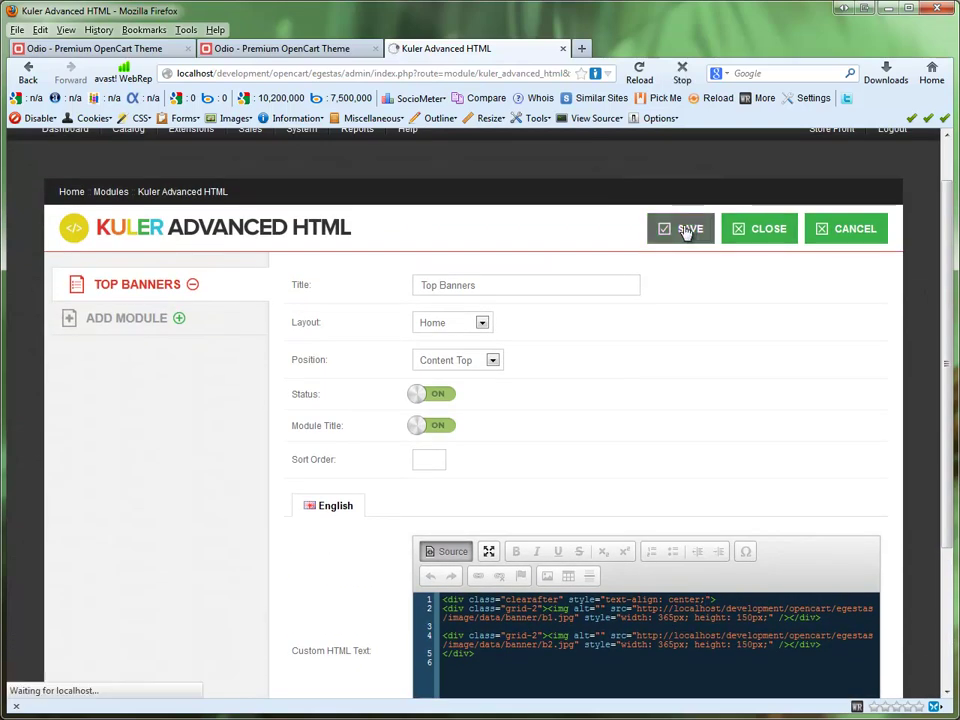
left_click(290, 50)
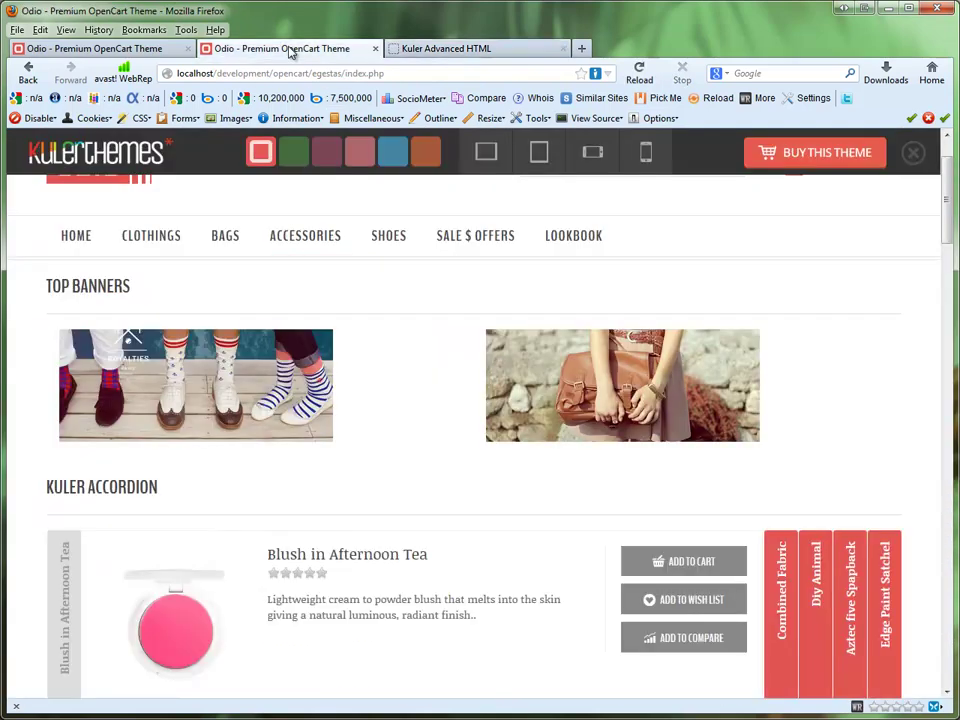
left_click(639, 78)
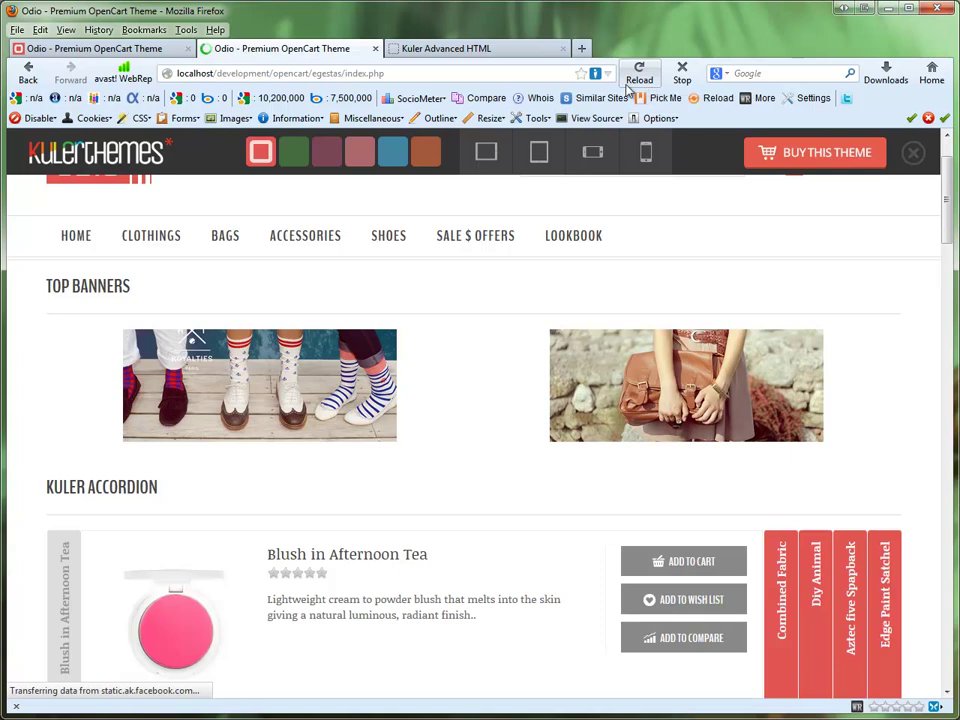
left_click(128, 49)
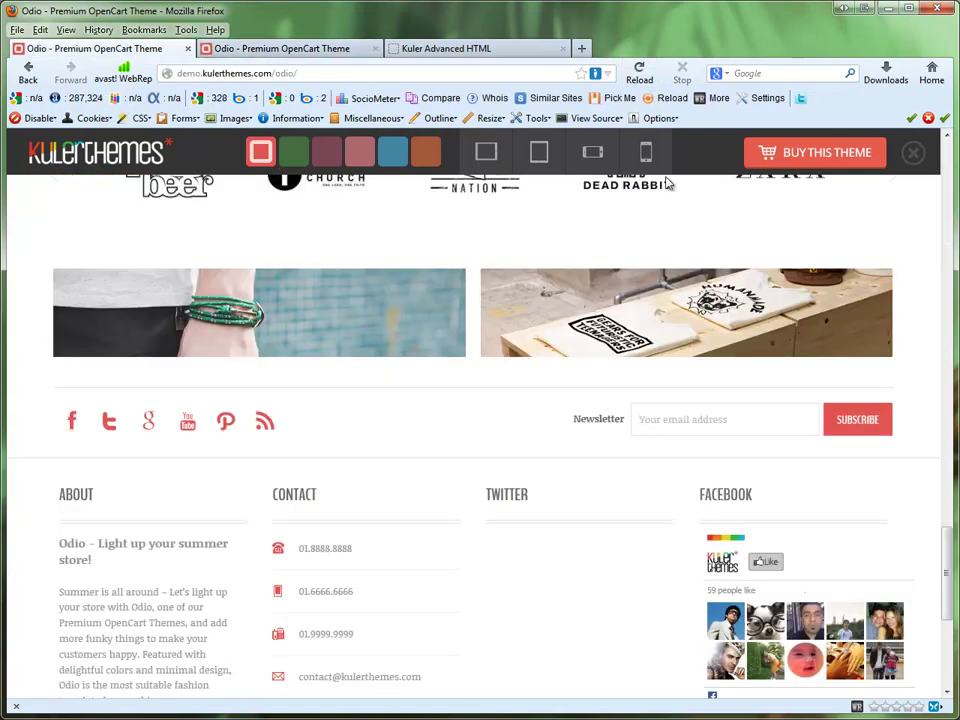
Step: After viewing the demo's bottom banners and newsletter, open the Kuler Newsletter module for editing and examine its short code
scroll(946, 590, "up", 1)
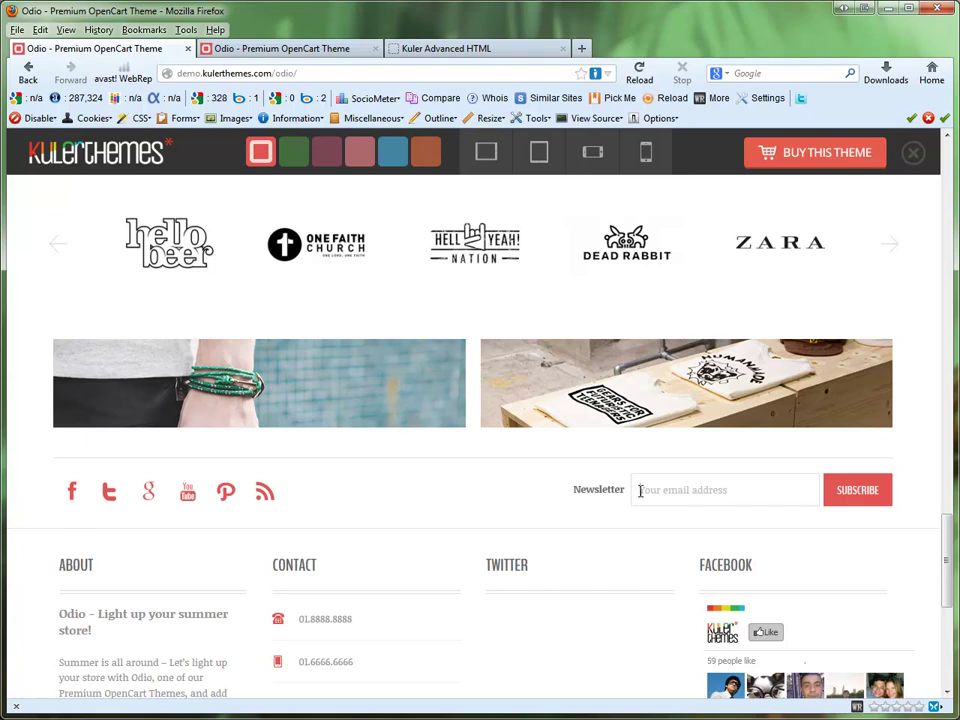
left_click(482, 49)
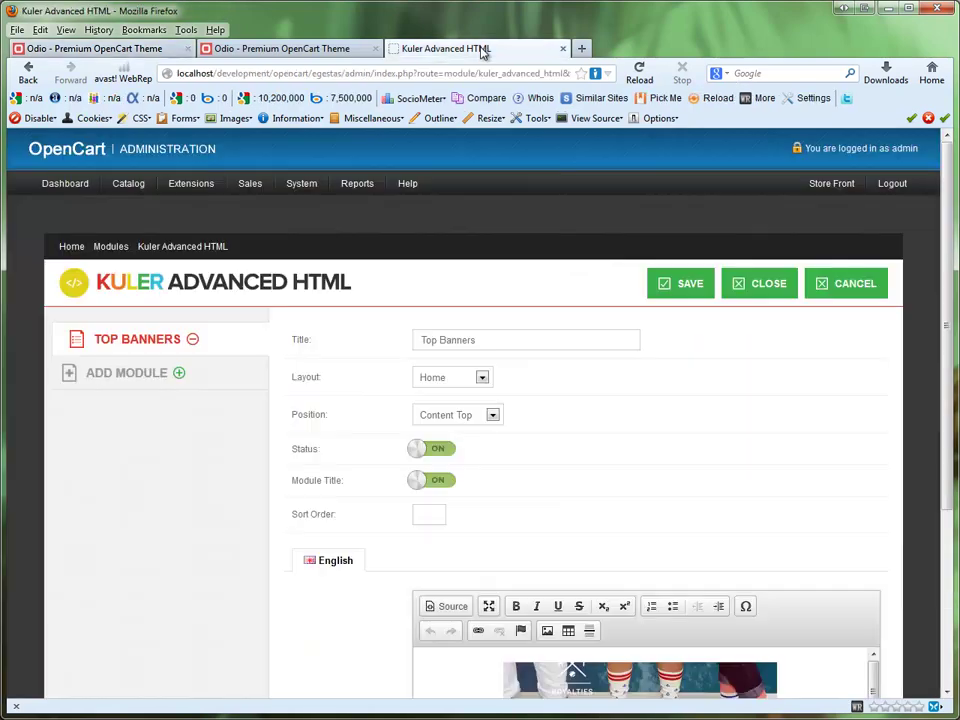
mouse_move(191, 188)
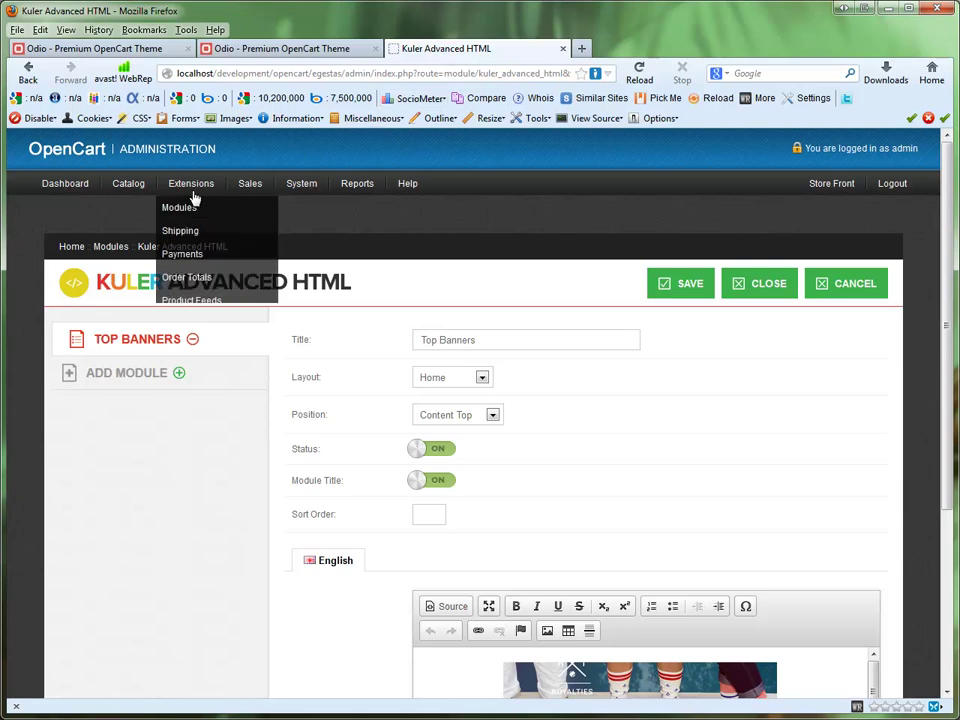
left_click(192, 214)
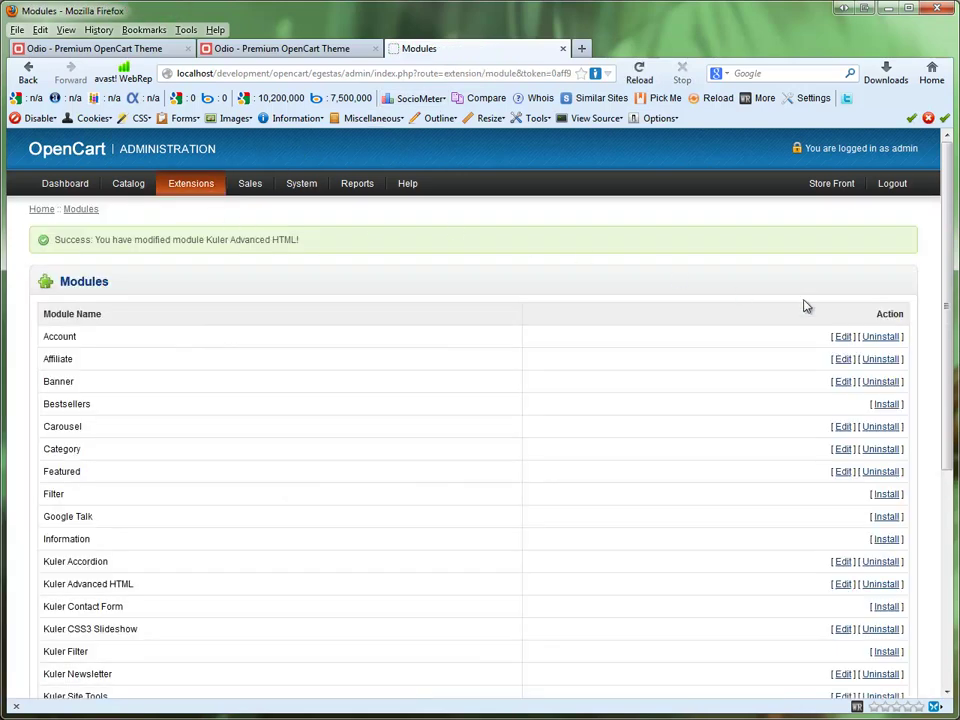
left_click_drag(944, 311, 944, 441)
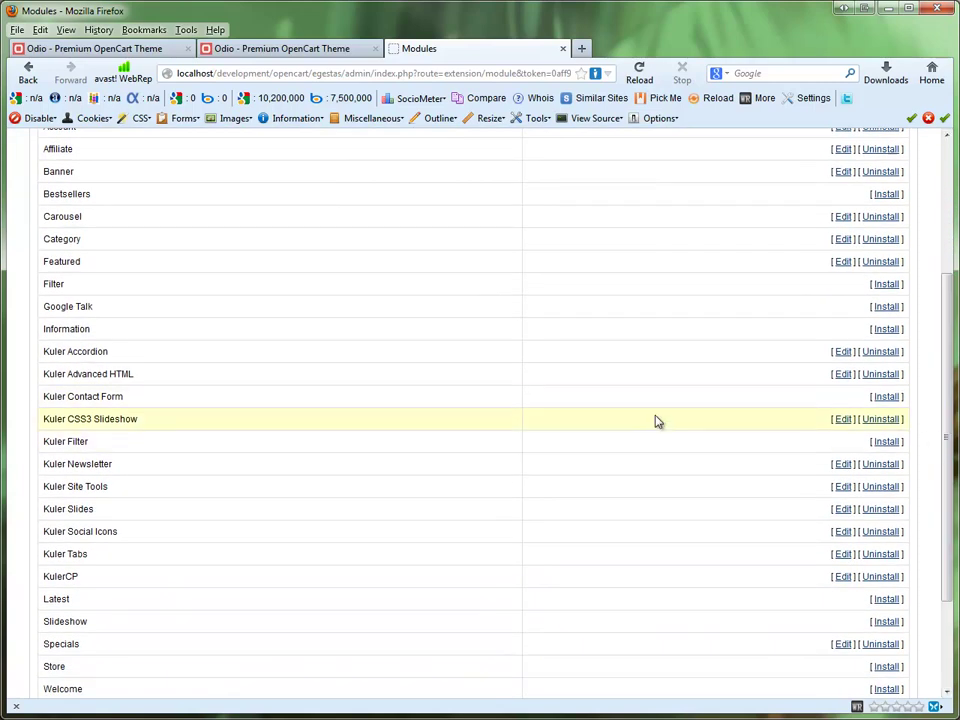
left_click(843, 465)
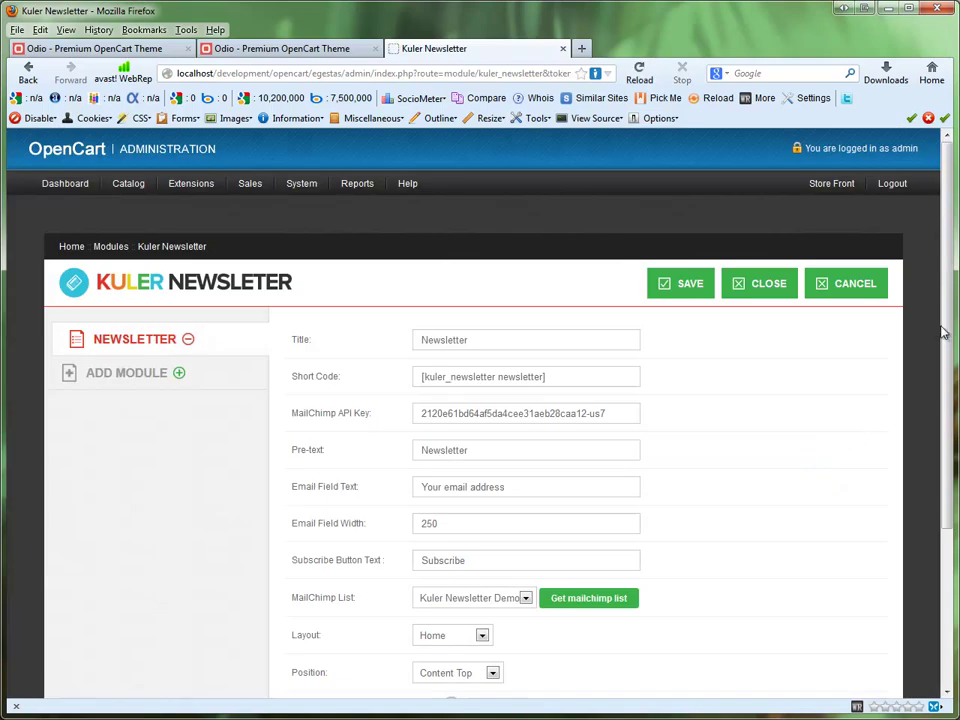
left_click_drag(945, 328, 944, 414)
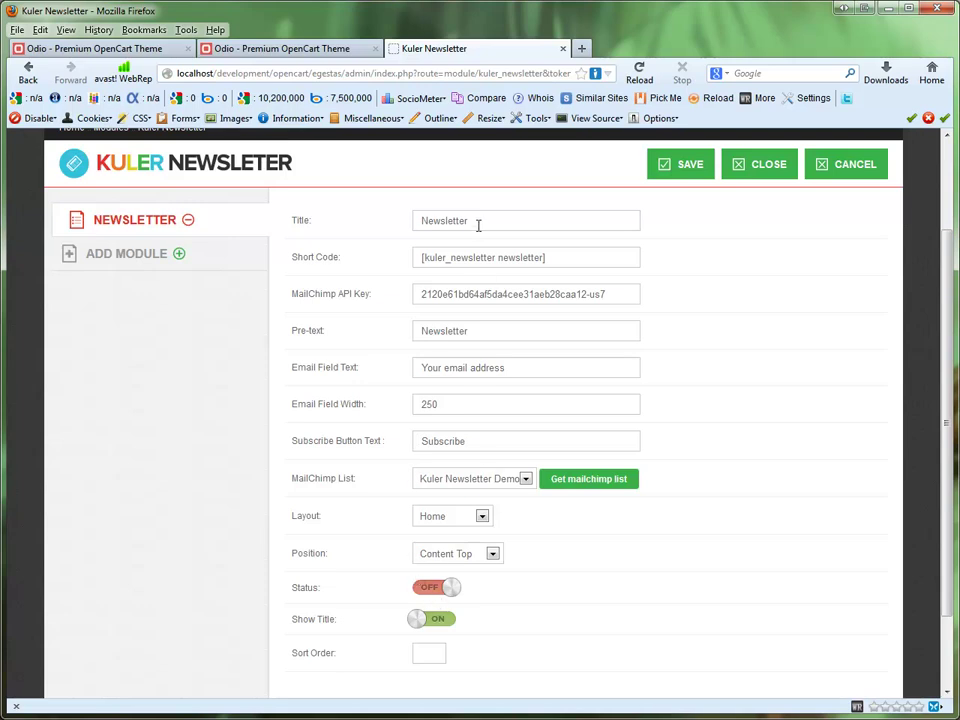
left_click_drag(563, 256, 490, 249)
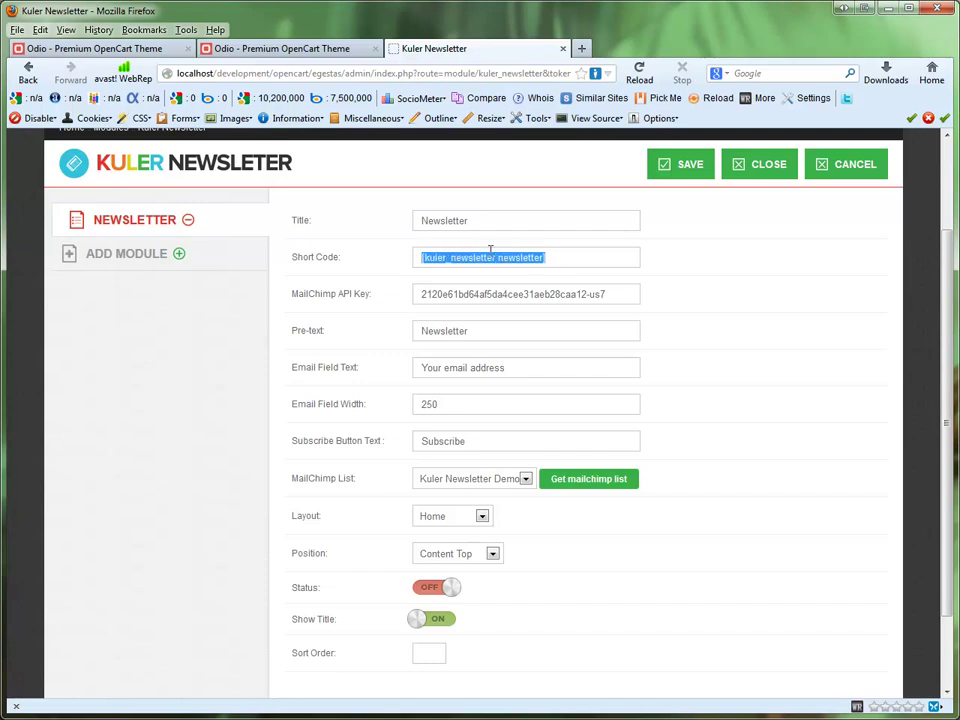
Step: Set the newsletter module's title to "Kuler Newsletter", save it and check how the short code responds
double_click(489, 222)
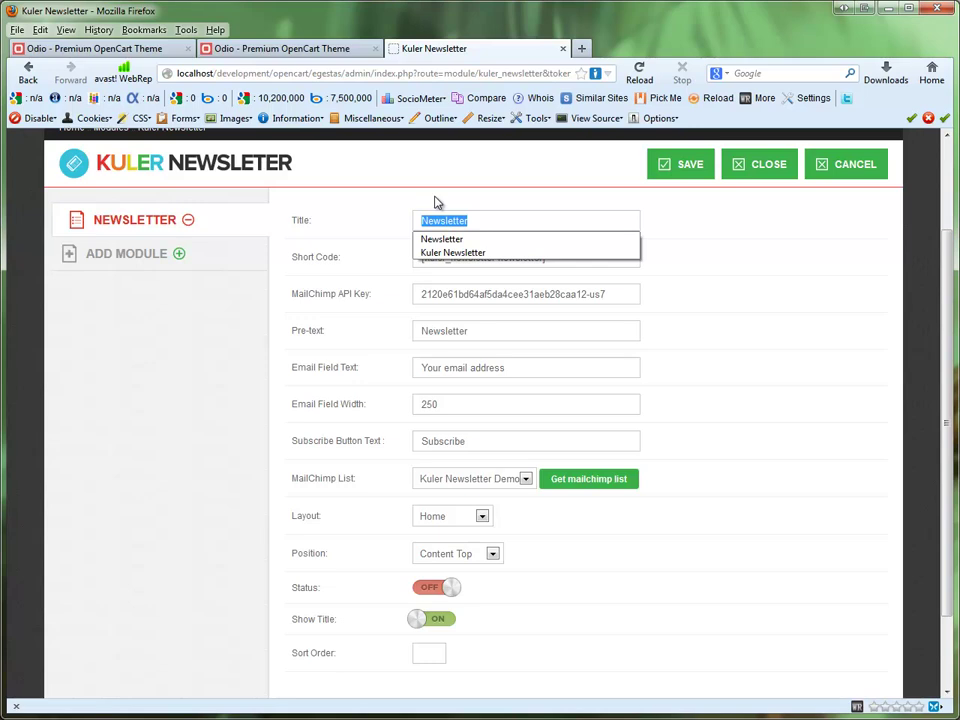
left_click(460, 252)
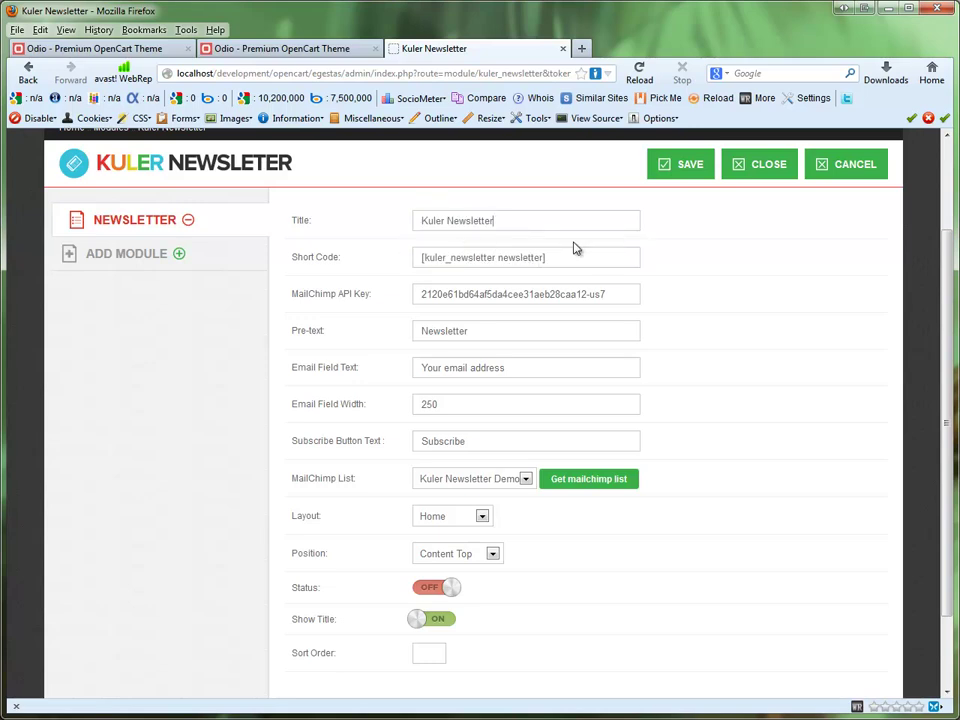
left_click(686, 172)
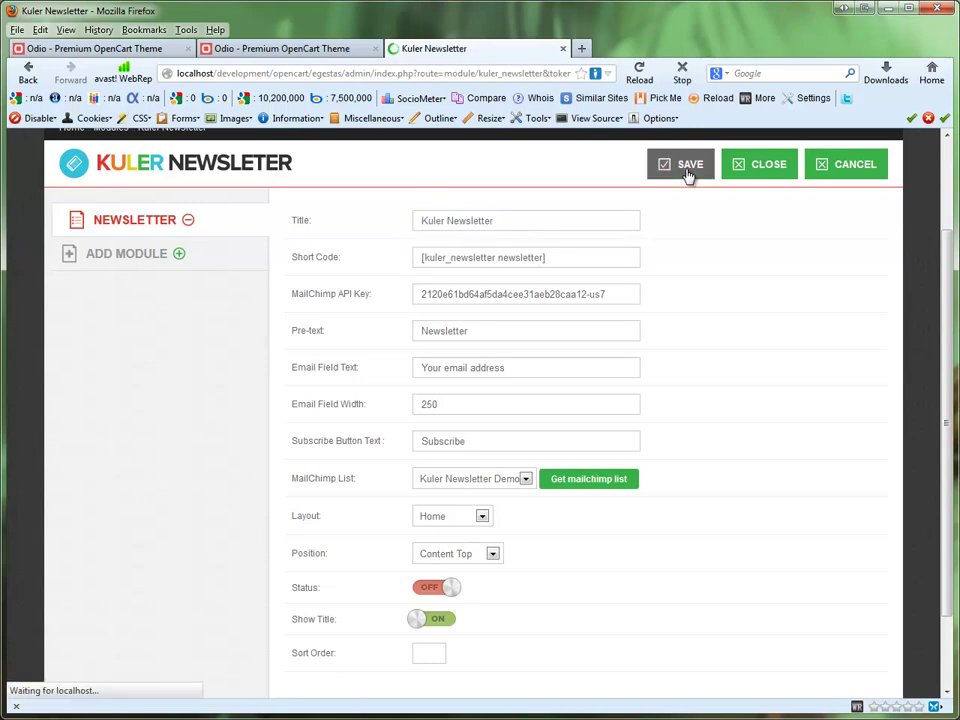
left_click_drag(494, 381, 573, 377)
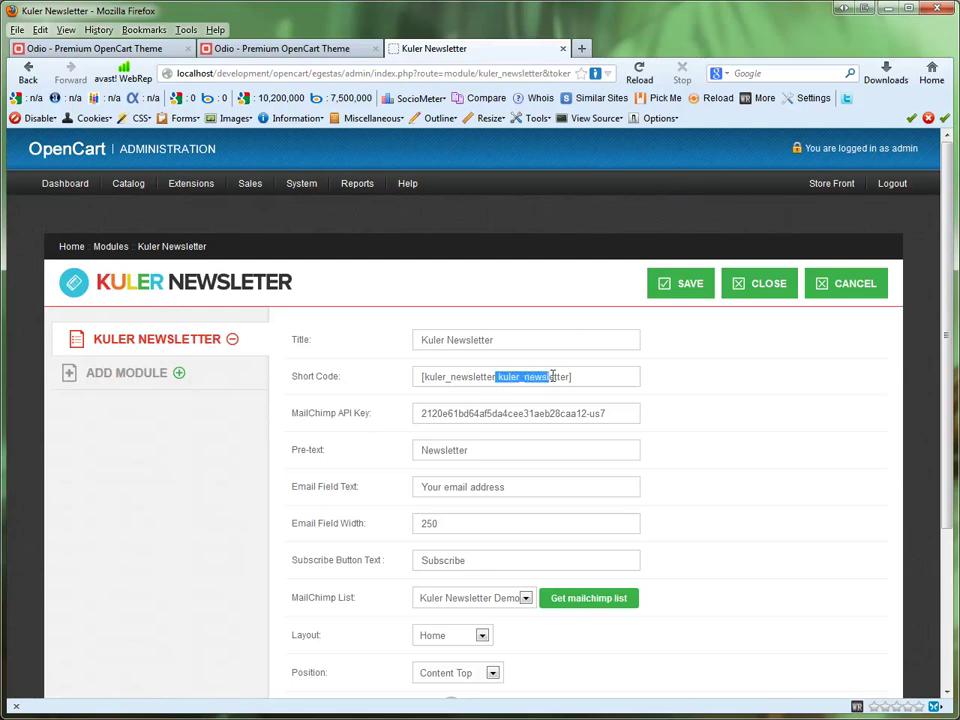
key("ctrl+a")
left_click(533, 343)
Step: Add a second newsletter module titled "Kuler Newsletter 2" to view its generated short code, and remove that module
left_click(180, 375)
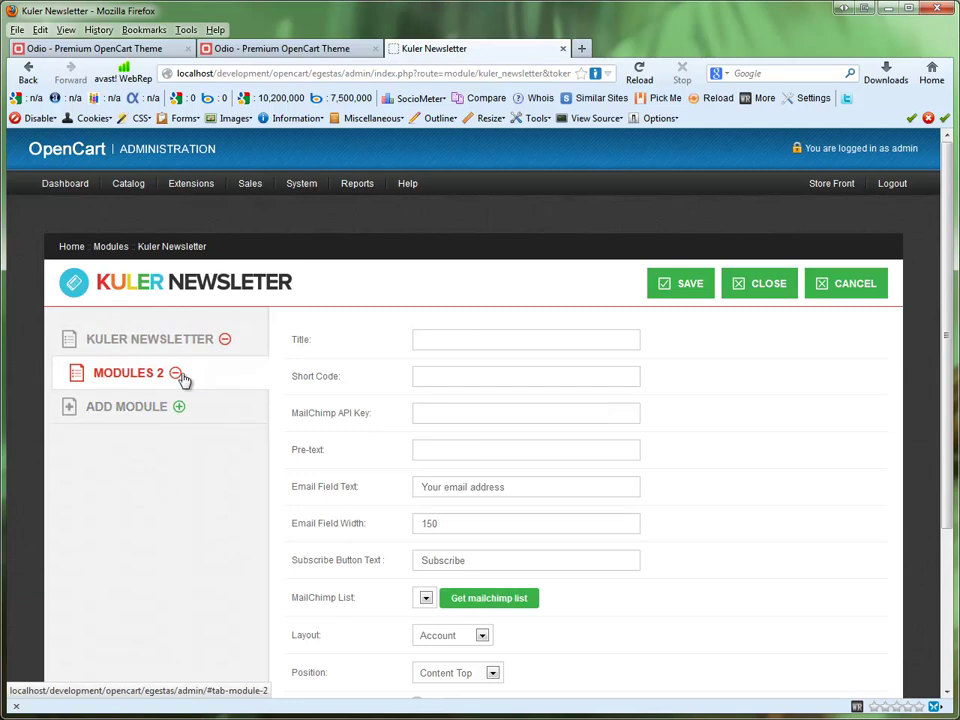
left_click(444, 344)
type("Kuler")
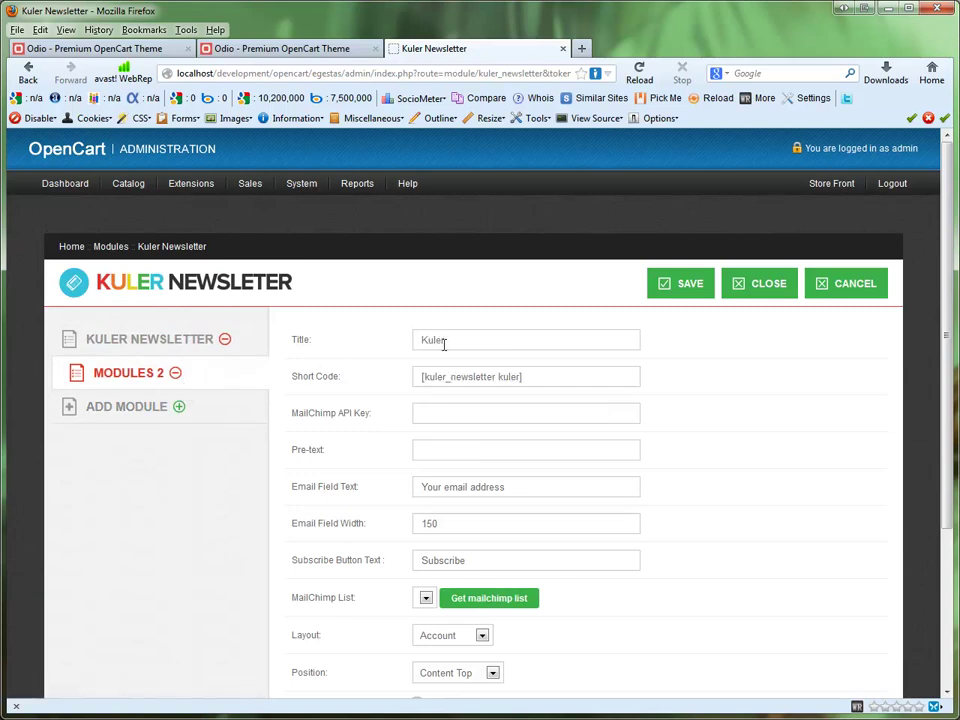
type(" Newsletter 2")
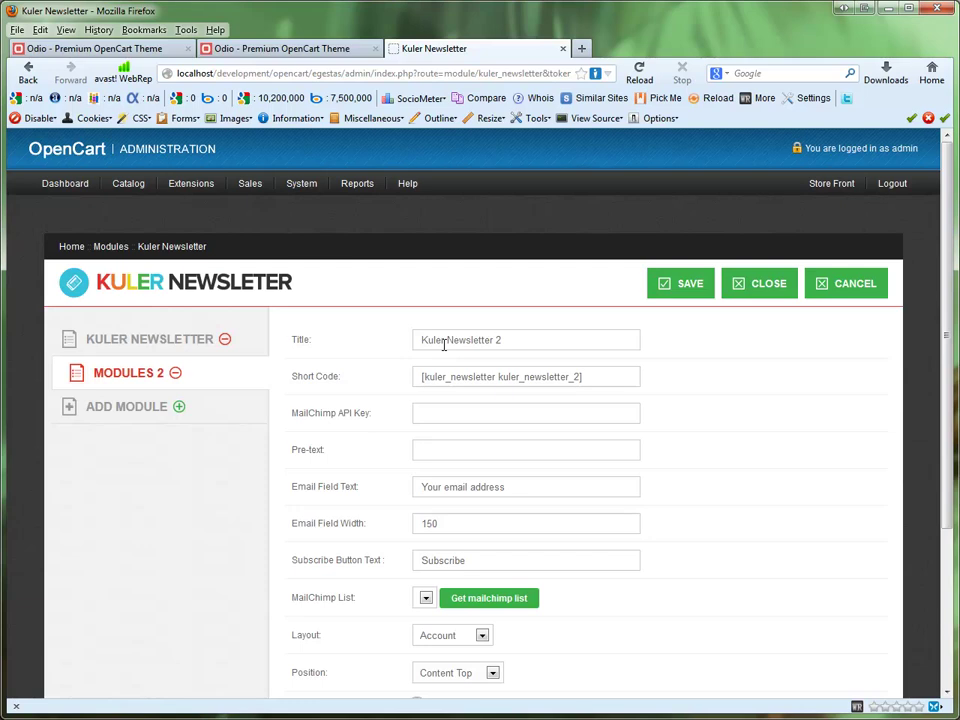
left_click(175, 372)
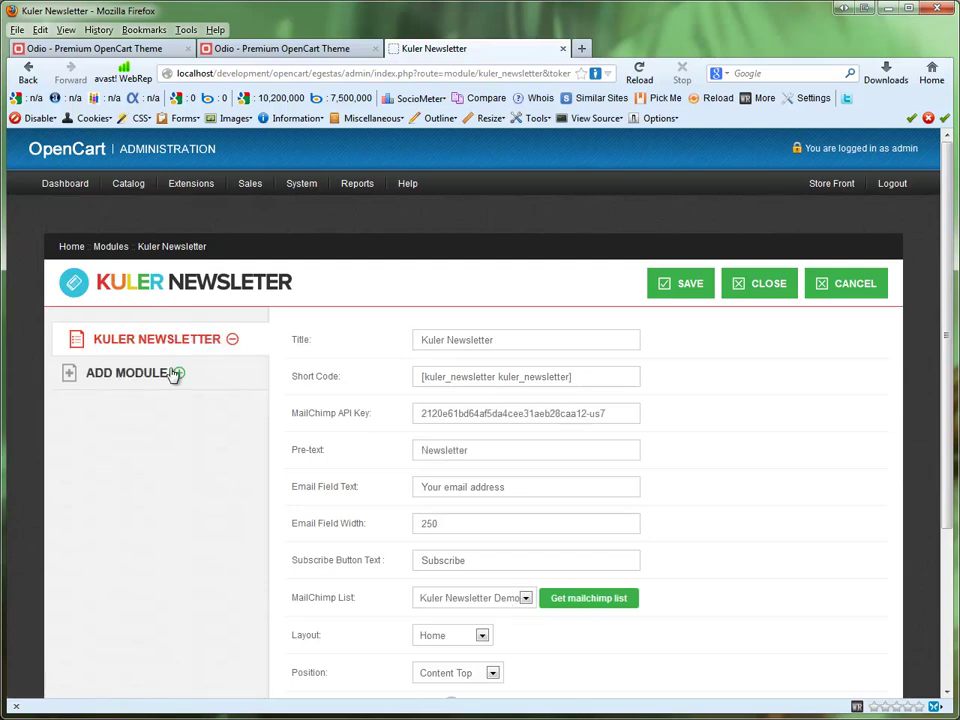
Step: Change the remaining newsletter module's title back to "Newsletter" and save it
double_click(444, 340)
key("BackSpace")
left_click(676, 286)
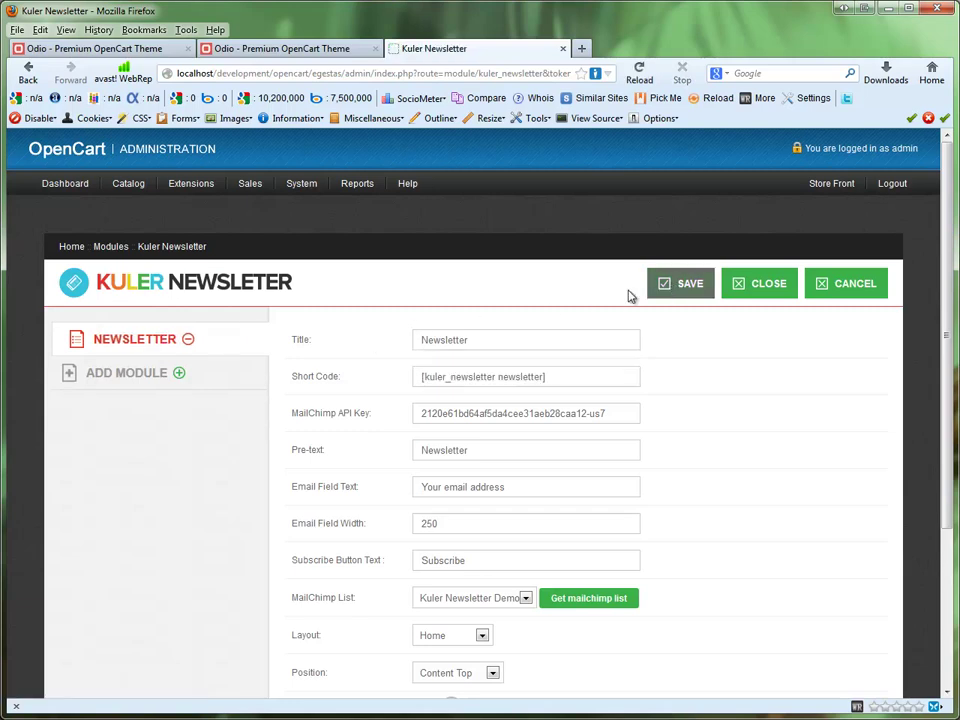
Step: Select the newsletter's short code, keep its page open and open the Kuler Advanced HTML module for editing in a new browser tab
triple_click(576, 377)
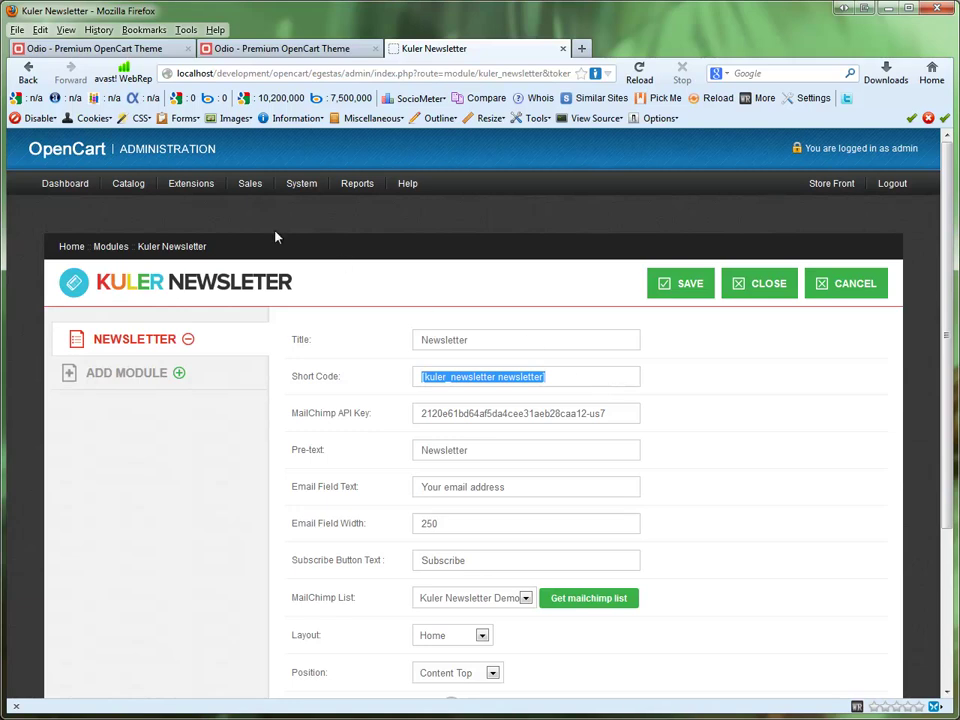
mouse_move(186, 186)
right_click(182, 208)
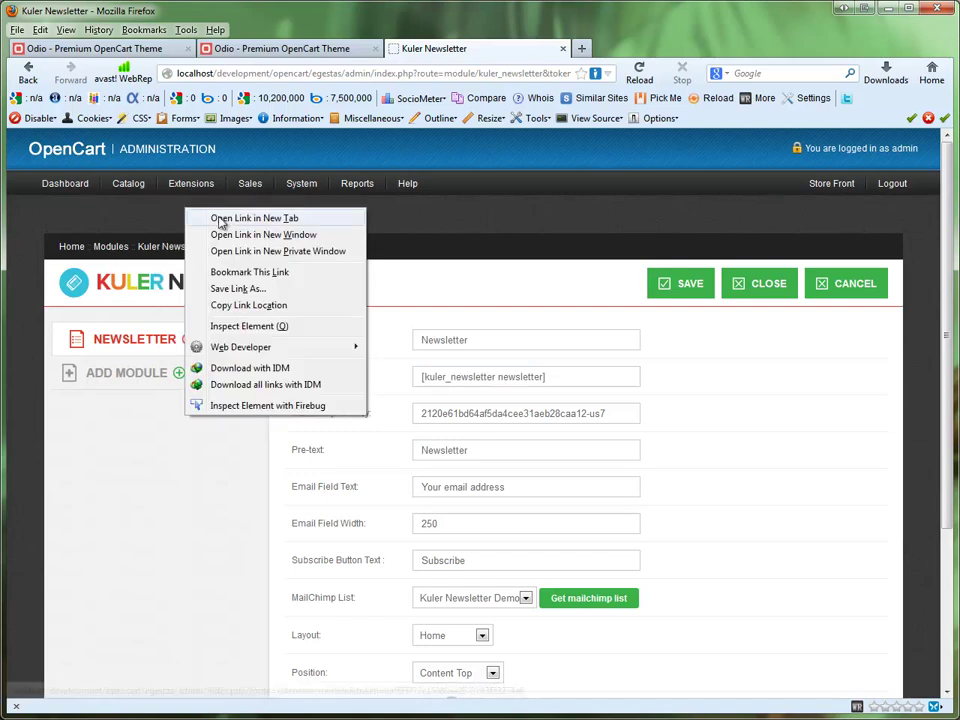
left_click(221, 222)
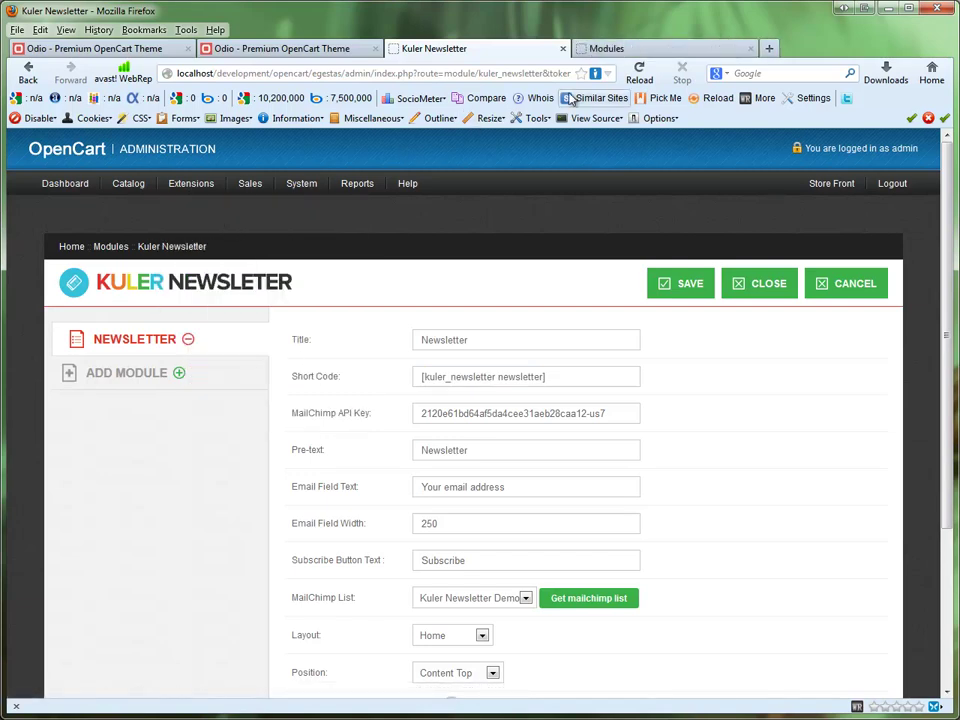
left_click(649, 51)
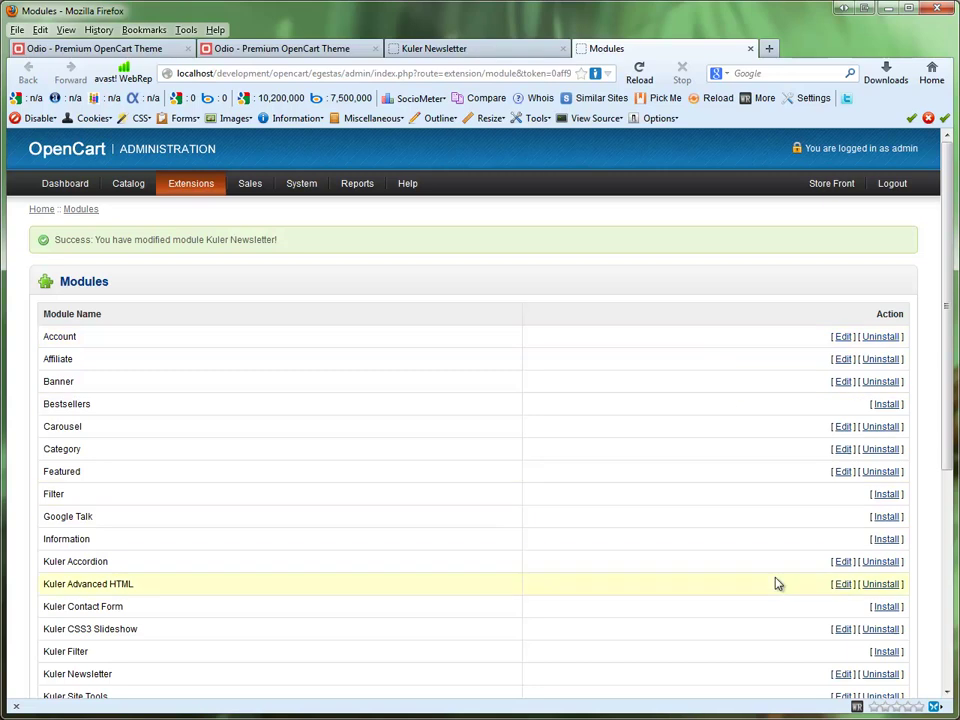
left_click(843, 586)
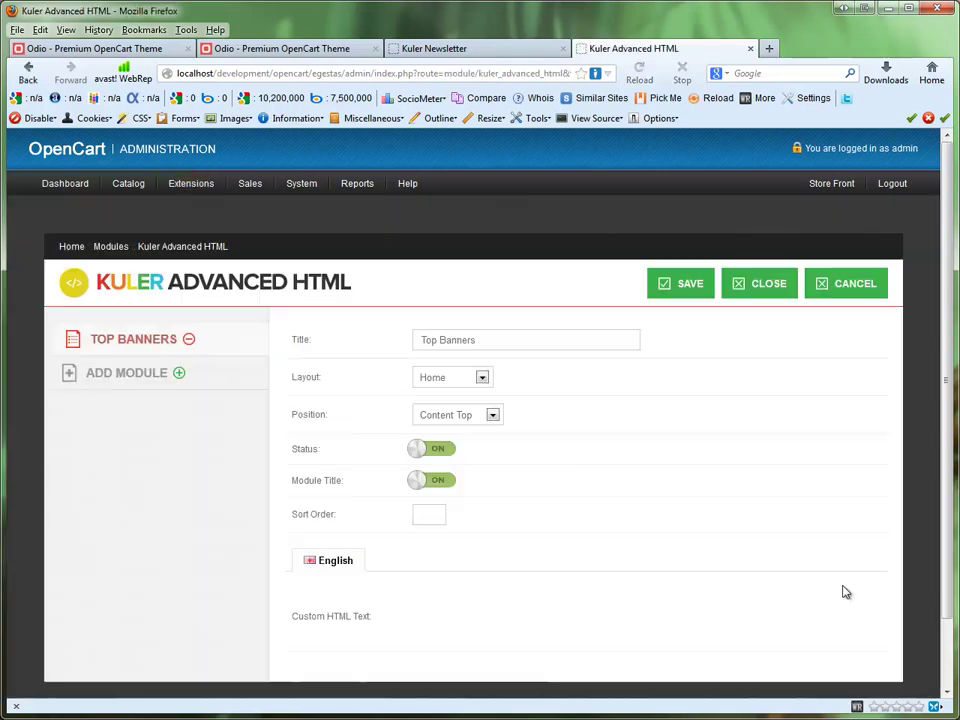
Step: Add an Advanced HTML module titled "Bottom Banner" with the Home layout and the Content Bottom position
left_click(180, 374)
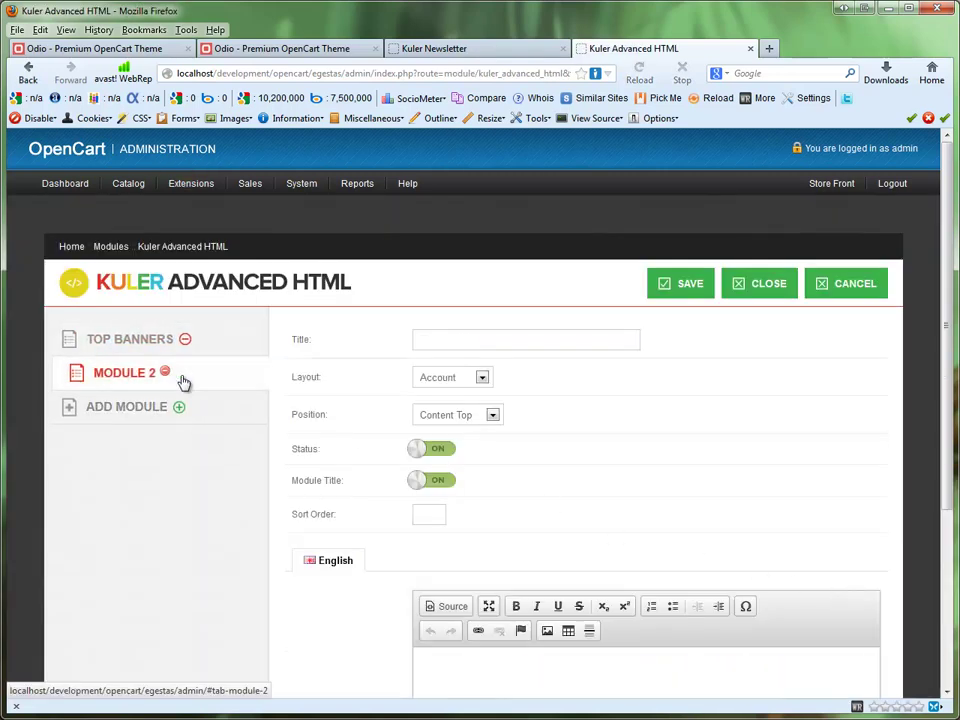
left_click(480, 336)
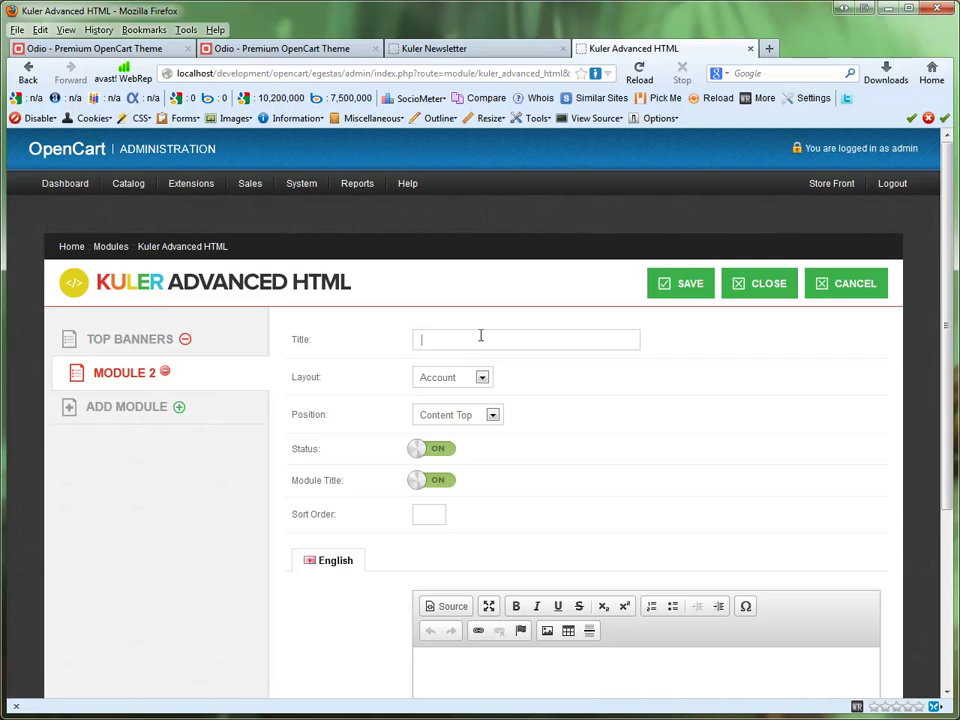
type("Bot")
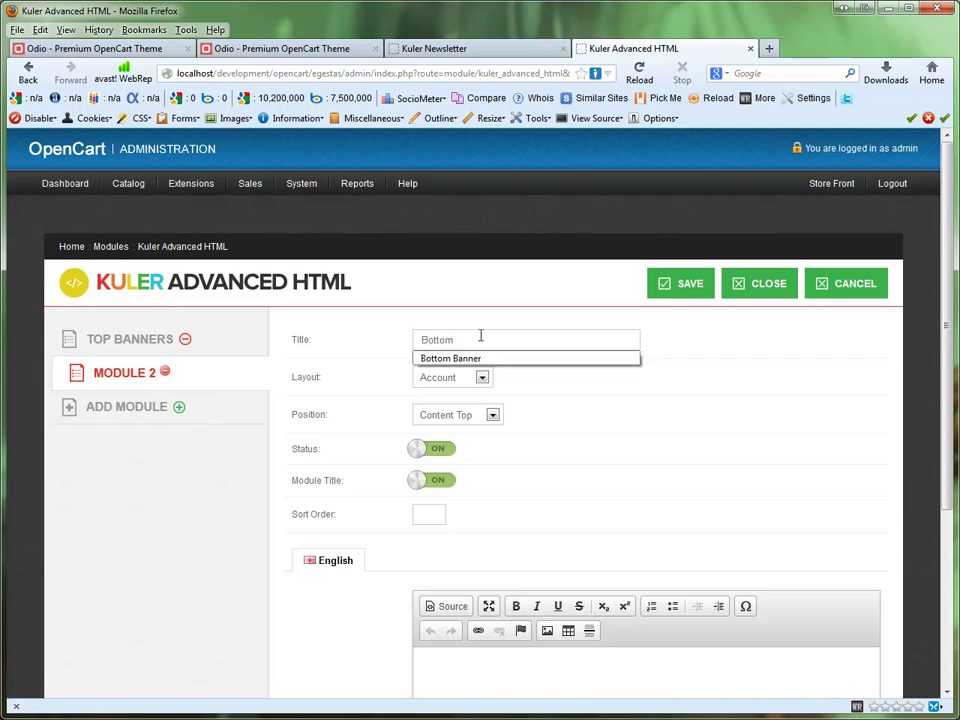
type("tom")
key("Down")
key("Return")
left_click(482, 377)
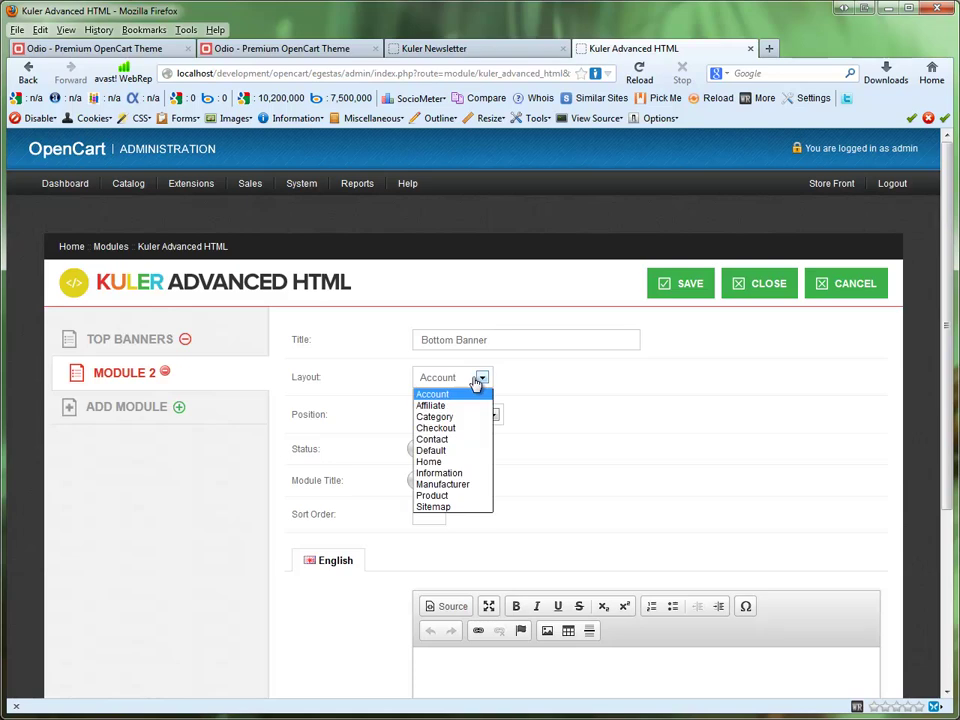
left_click(461, 463)
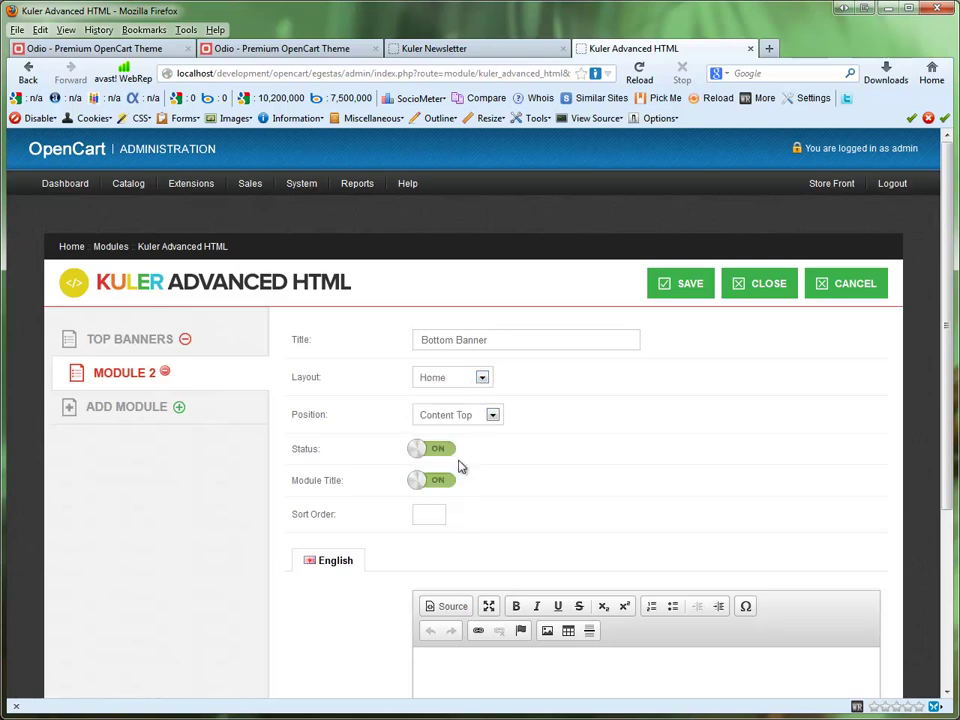
left_click(467, 414)
left_click(460, 443)
left_click_drag(945, 328, 924, 469)
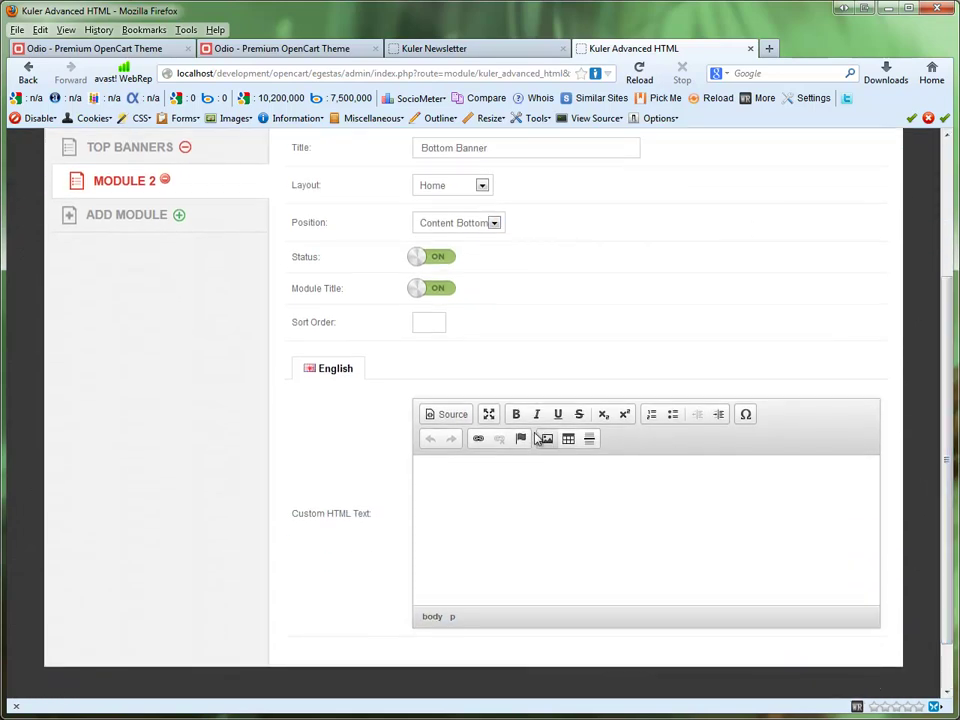
left_click(436, 473)
key("ctrl+v")
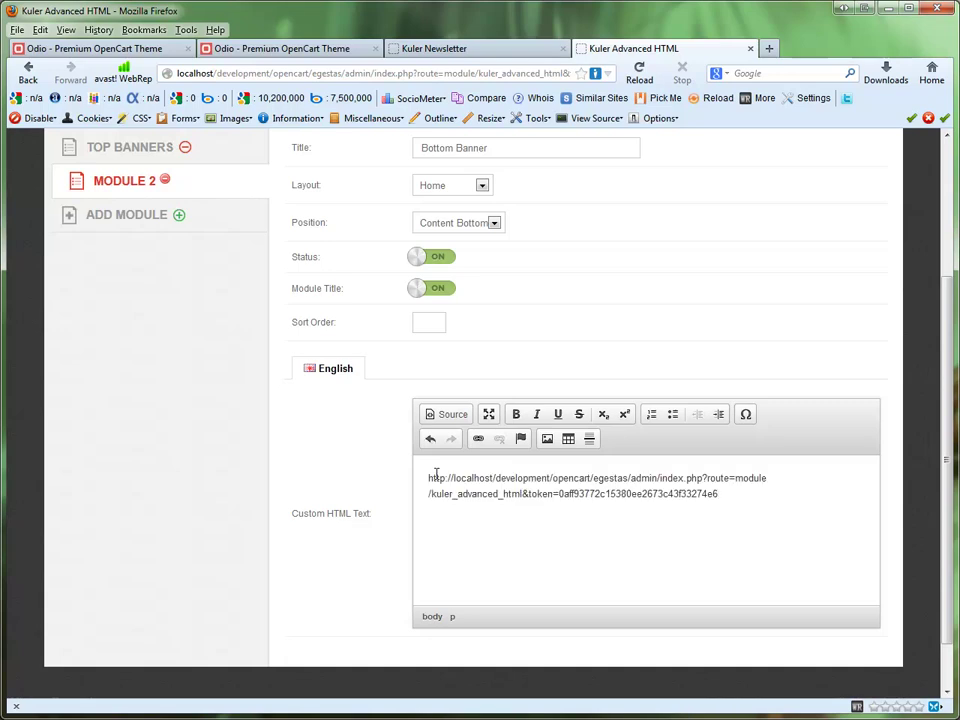
Step: Return to the Kuler Newsletter page and copy the short code [kuler_newsletter newsletter]
left_click(490, 50)
left_click_drag(421, 376, 589, 376)
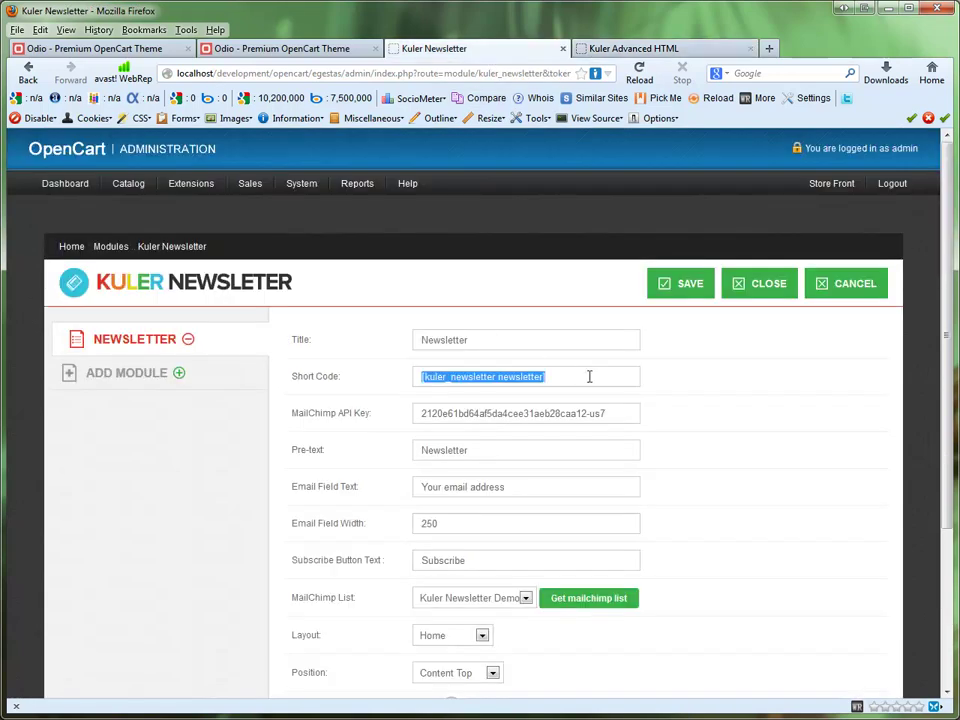
right_click(489, 377)
left_click(521, 424)
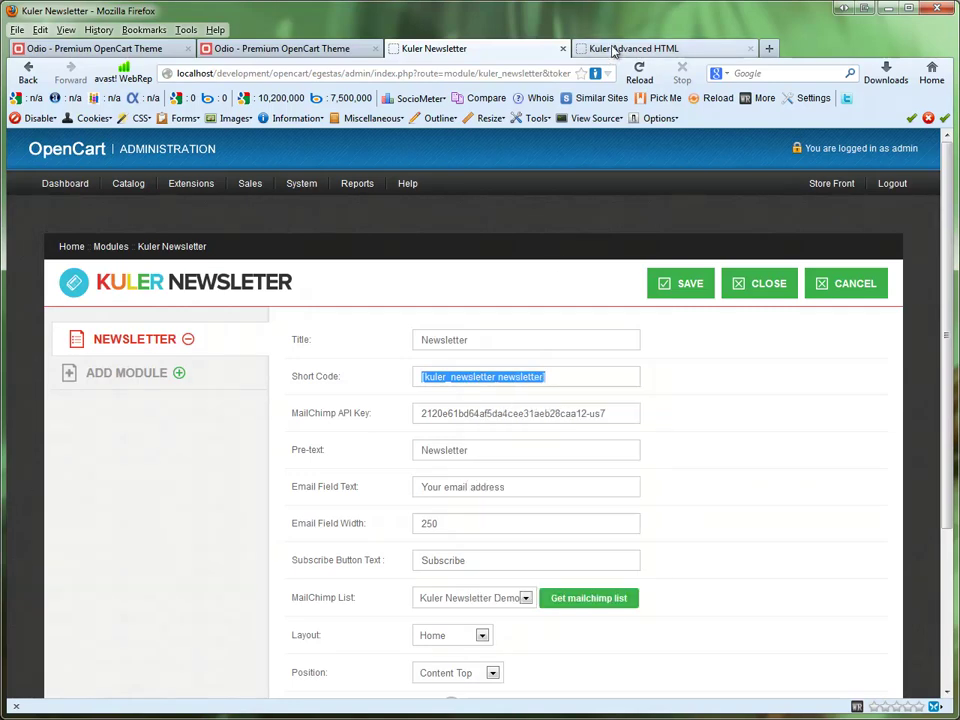
Step: Clear the wrongly pasted URL from the Bottom Banner's custom HTML text and paste [kuler_newsletter newsletter] in its place
left_click(615, 48)
left_click_drag(719, 493, 407, 461)
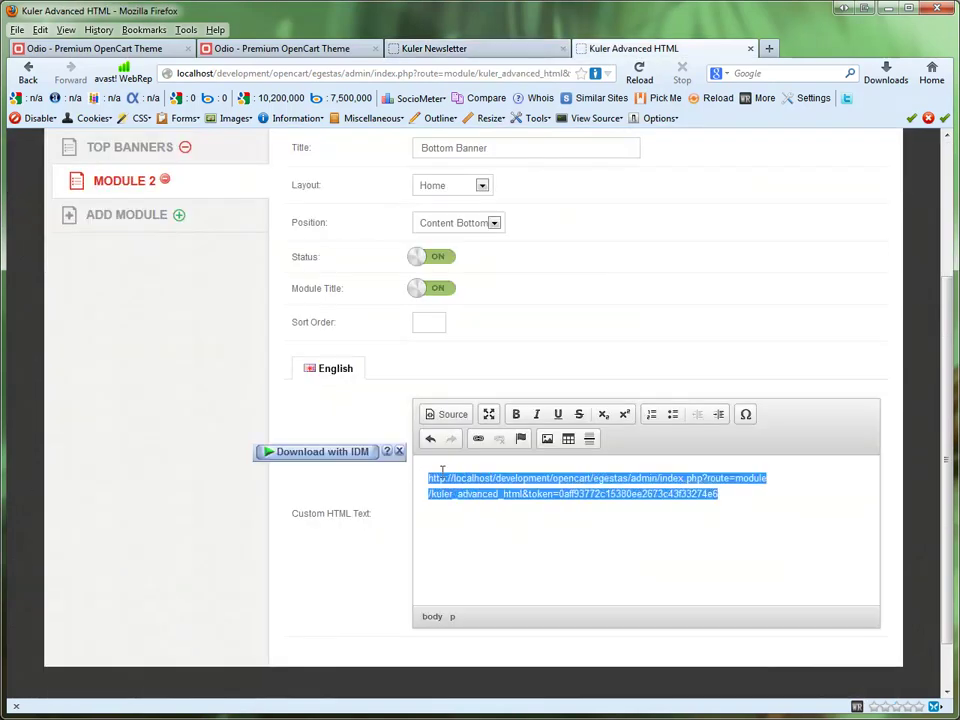
key("BackSpace")
right_click(455, 476)
left_click(486, 490)
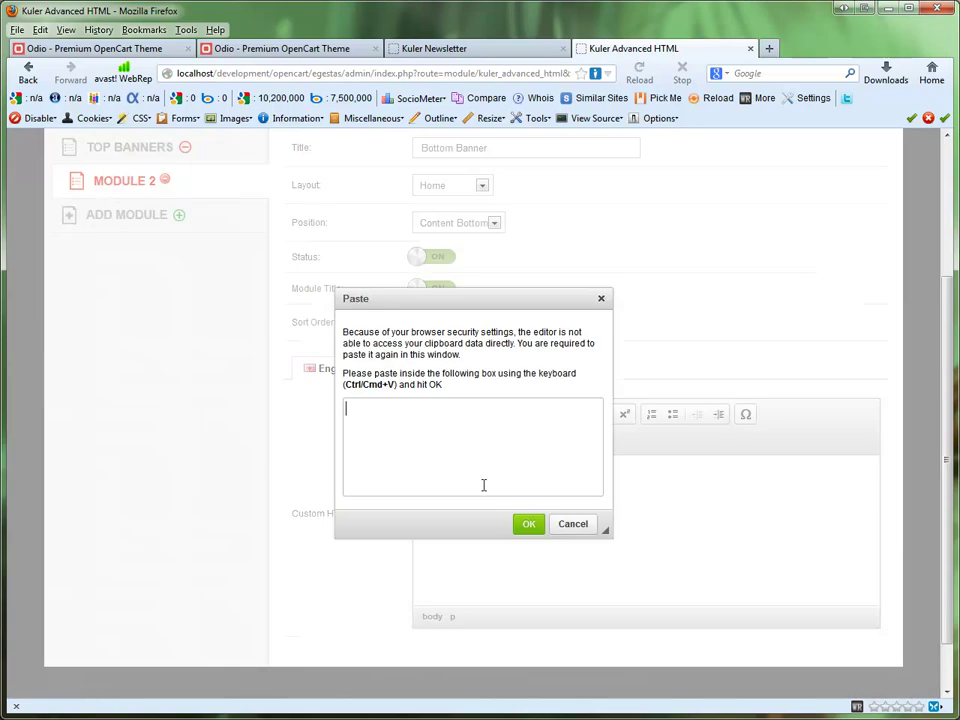
left_click(529, 527)
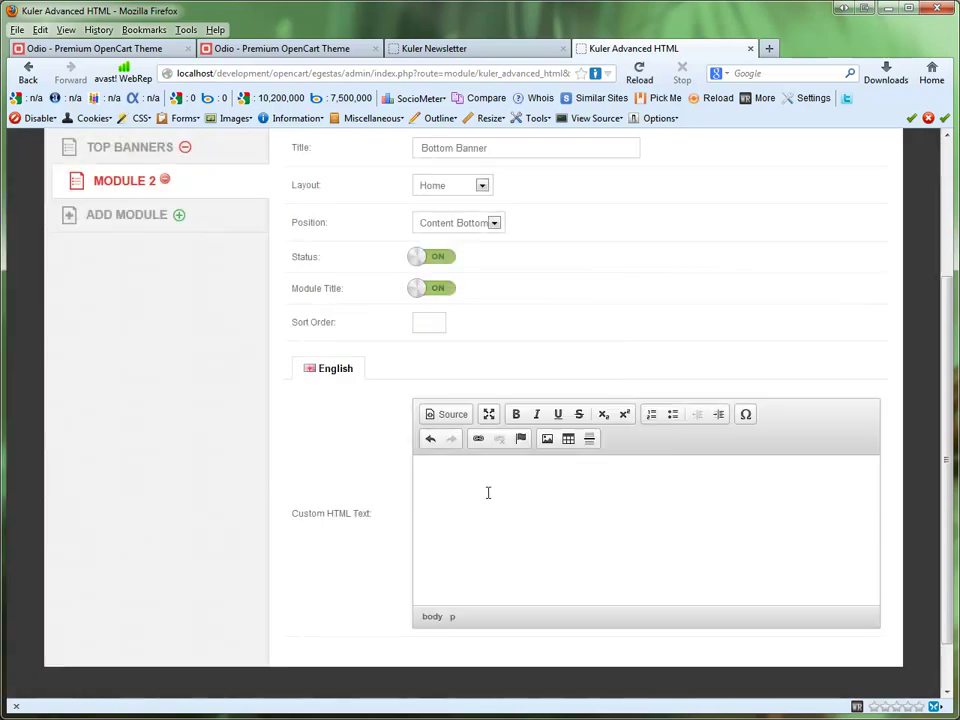
key("ctrl+v")
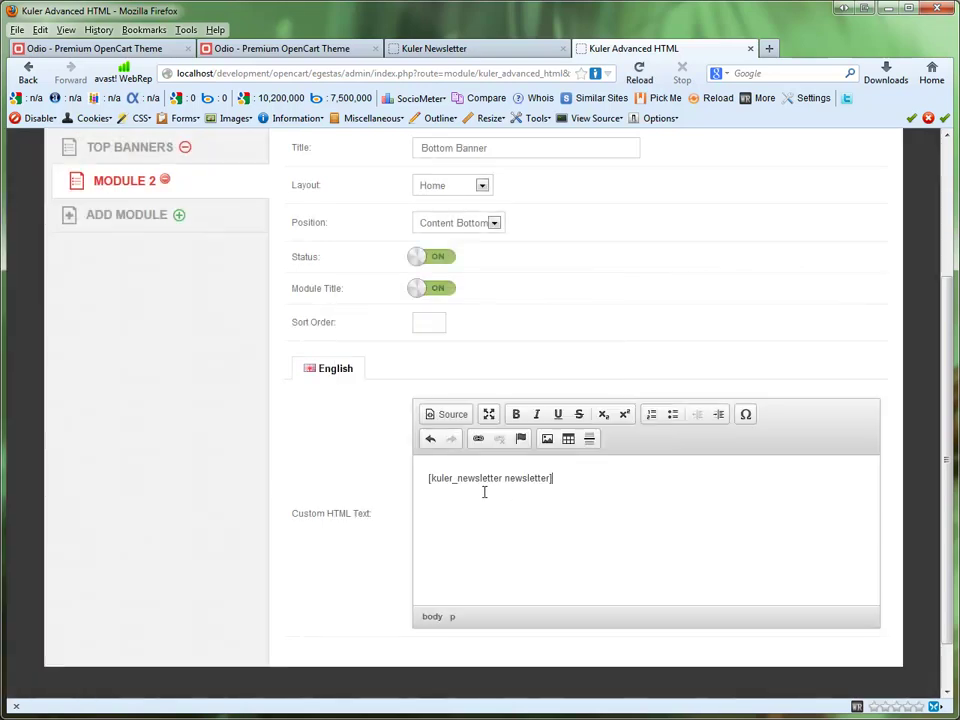
Step: Open the Kuler Social Icons module for editing in place of the newsletter page and copy its short code
left_click(469, 50)
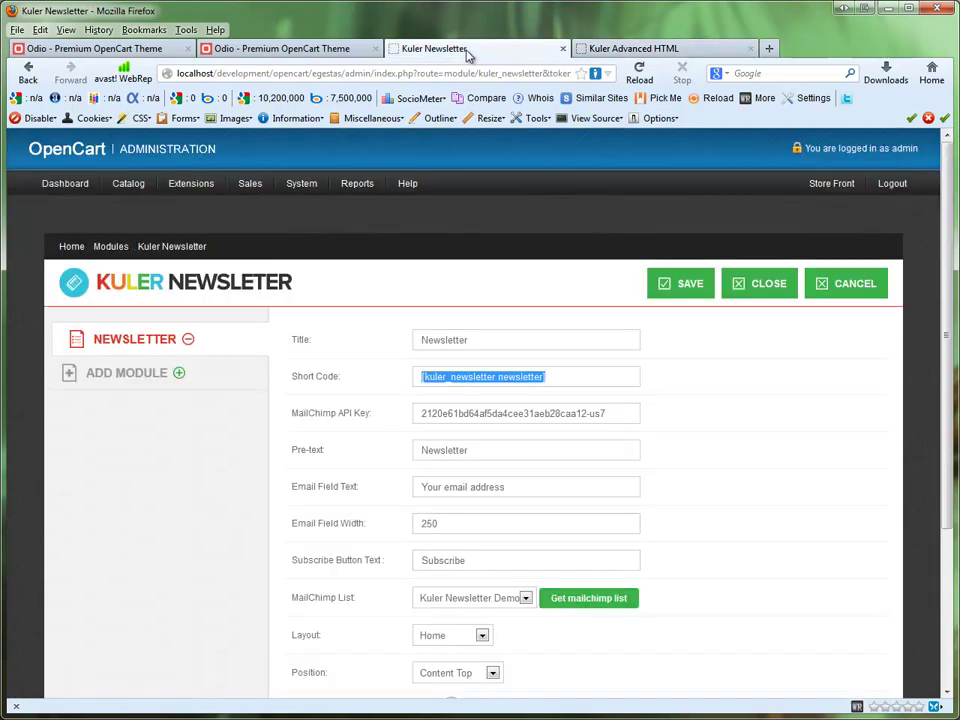
left_click(173, 208)
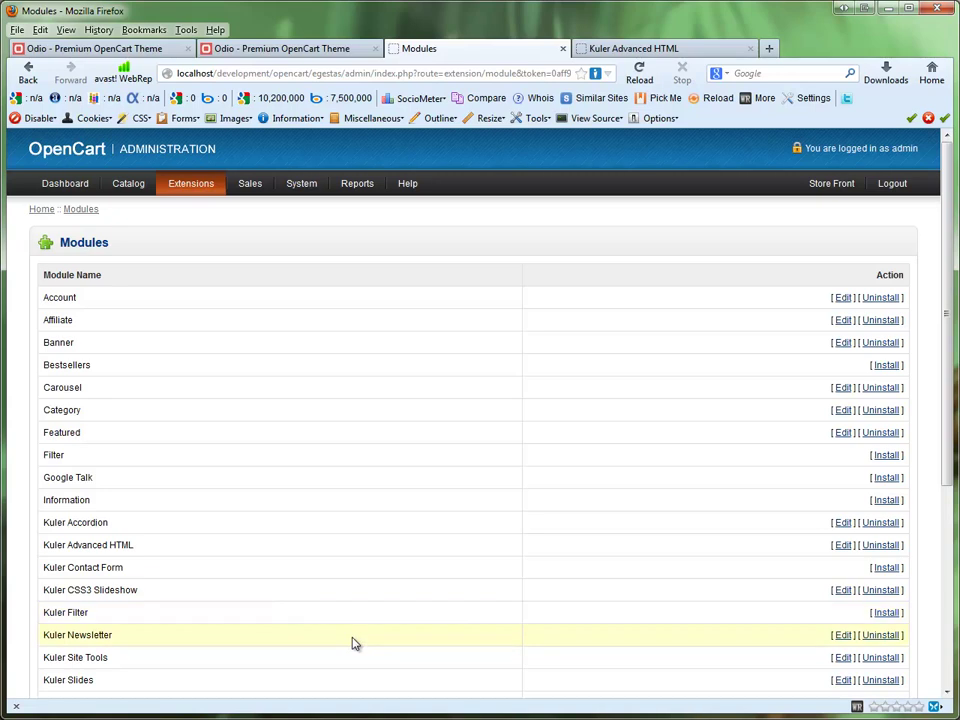
left_click_drag(952, 407, 949, 538)
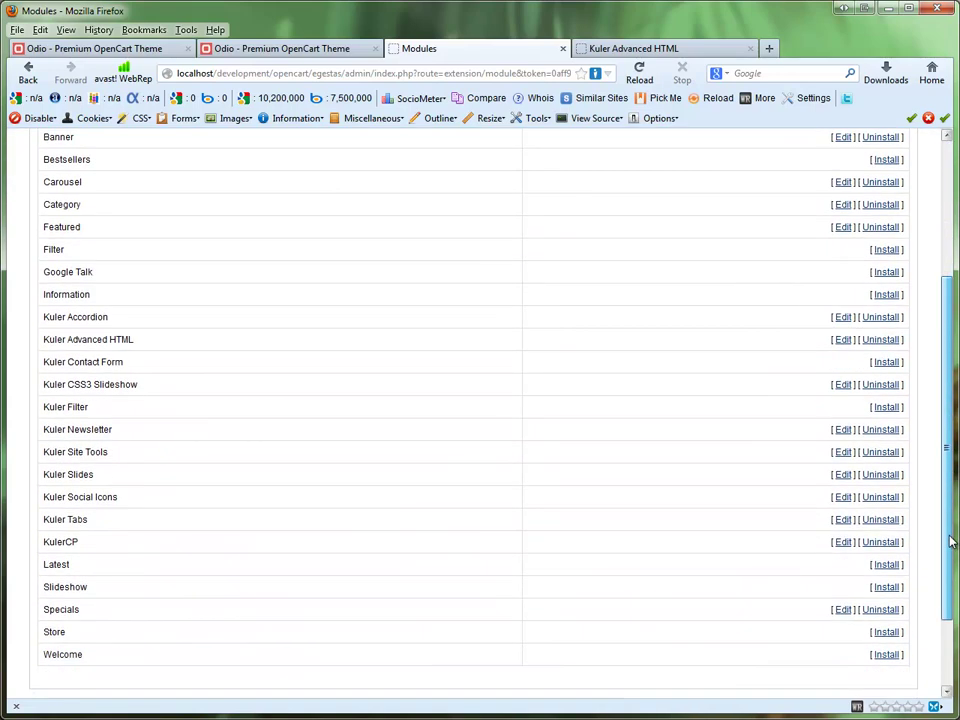
left_click(841, 500)
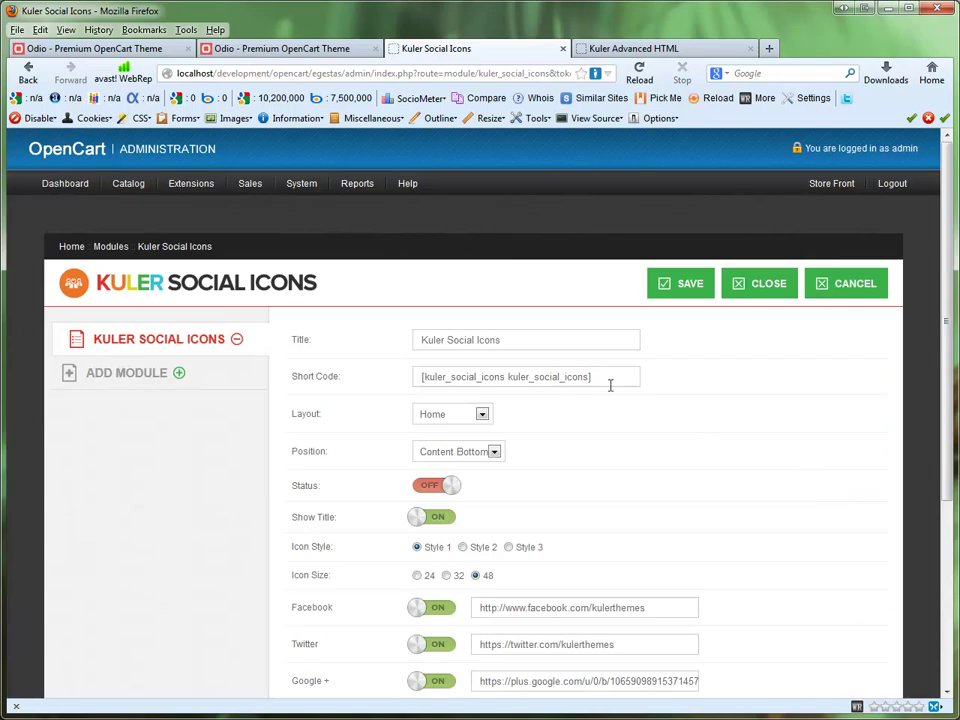
left_click_drag(610, 375, 426, 376)
right_click(489, 377)
left_click(514, 435)
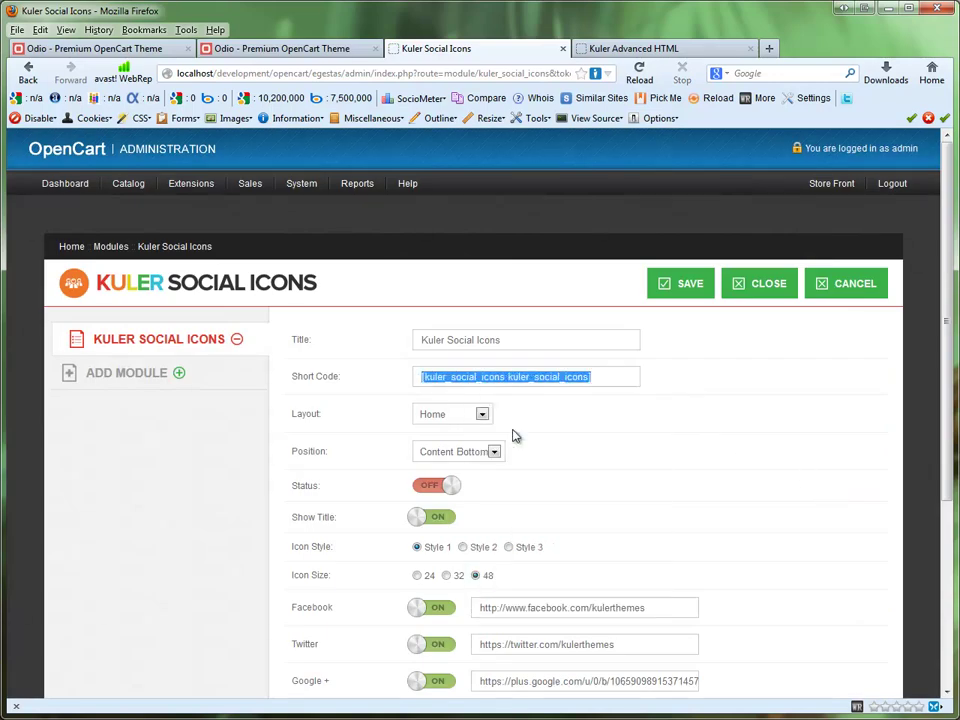
Step: Paste [kuler_social_icons kuler_social_icons] on its own line above the newsletter short code in the Bottom Banner module and save
left_click(632, 50)
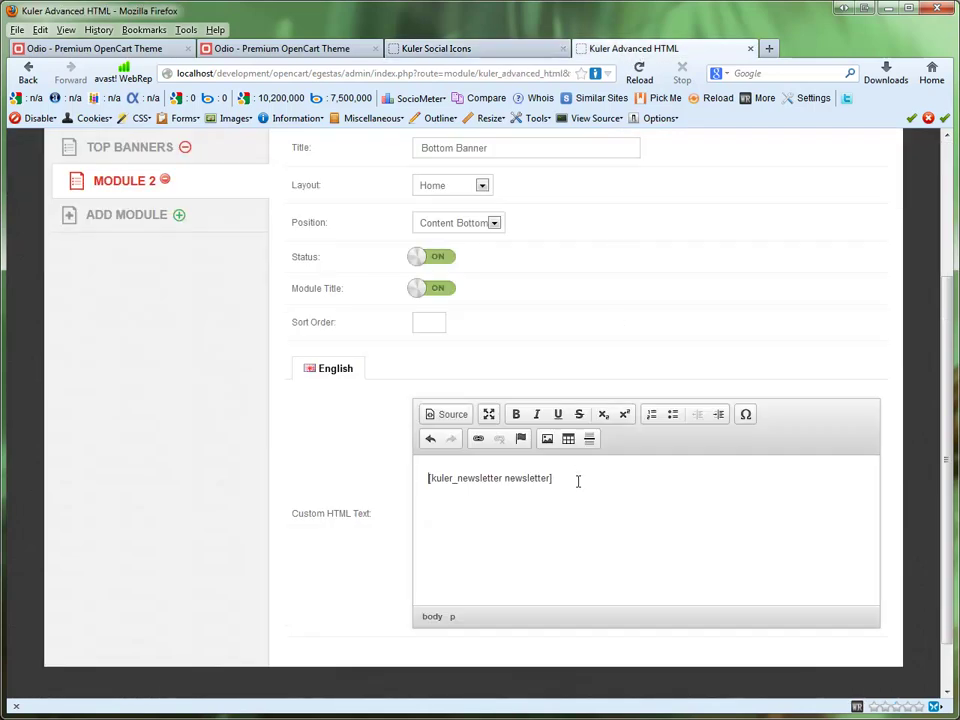
key("Return")
key("ctrl+v")
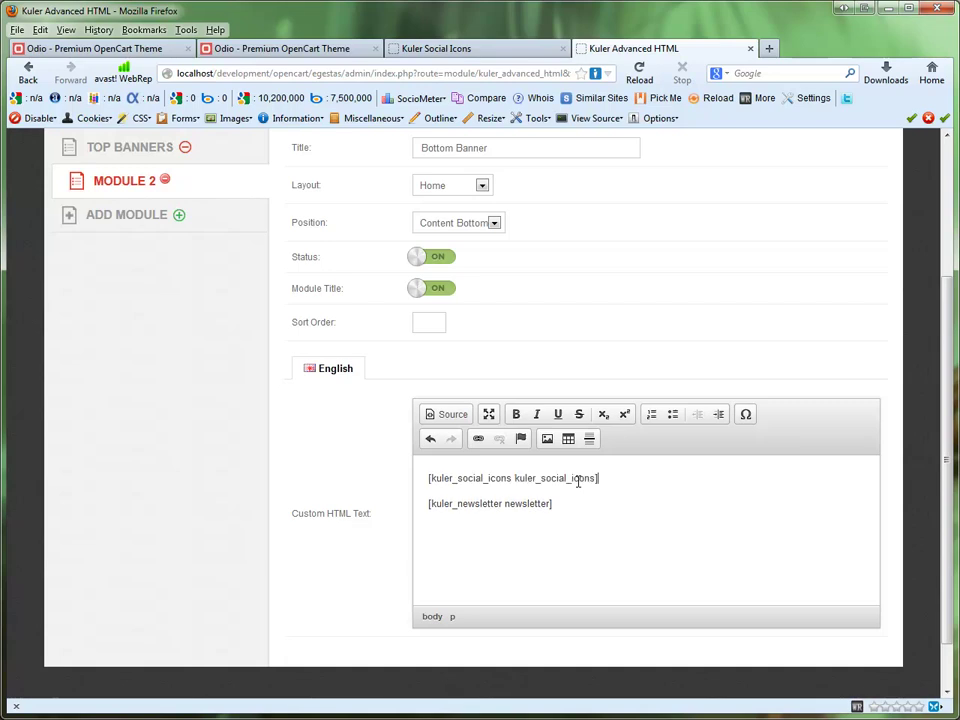
left_click_drag(945, 441, 944, 388)
left_click(690, 207)
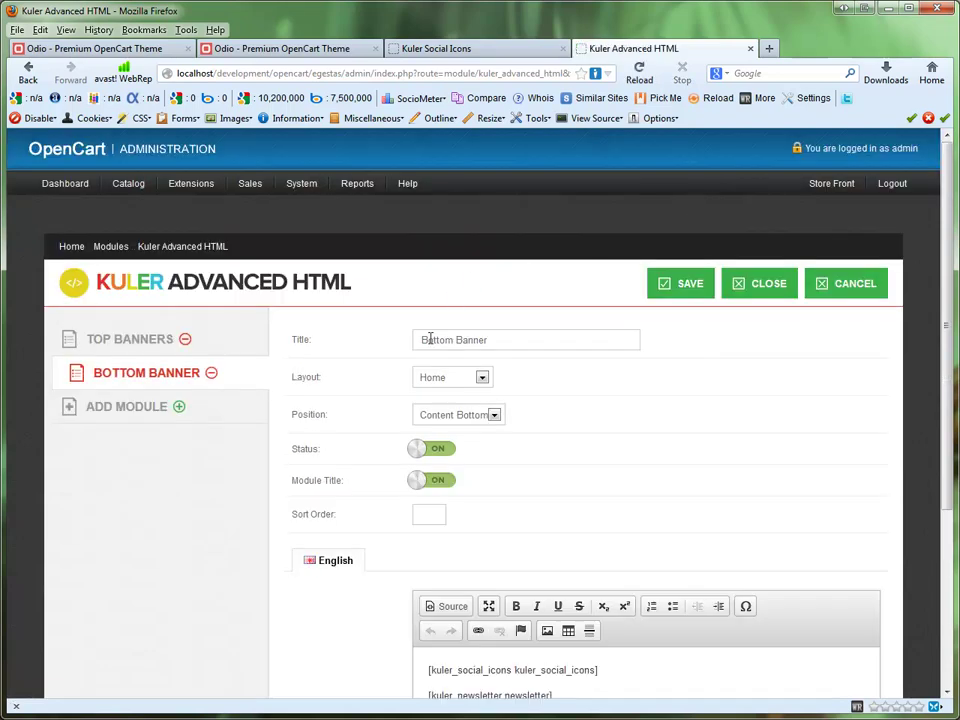
Step: Close the Kuler Social Icons page, reload the local storefront and examine its Bottom Banner section
left_click(338, 50)
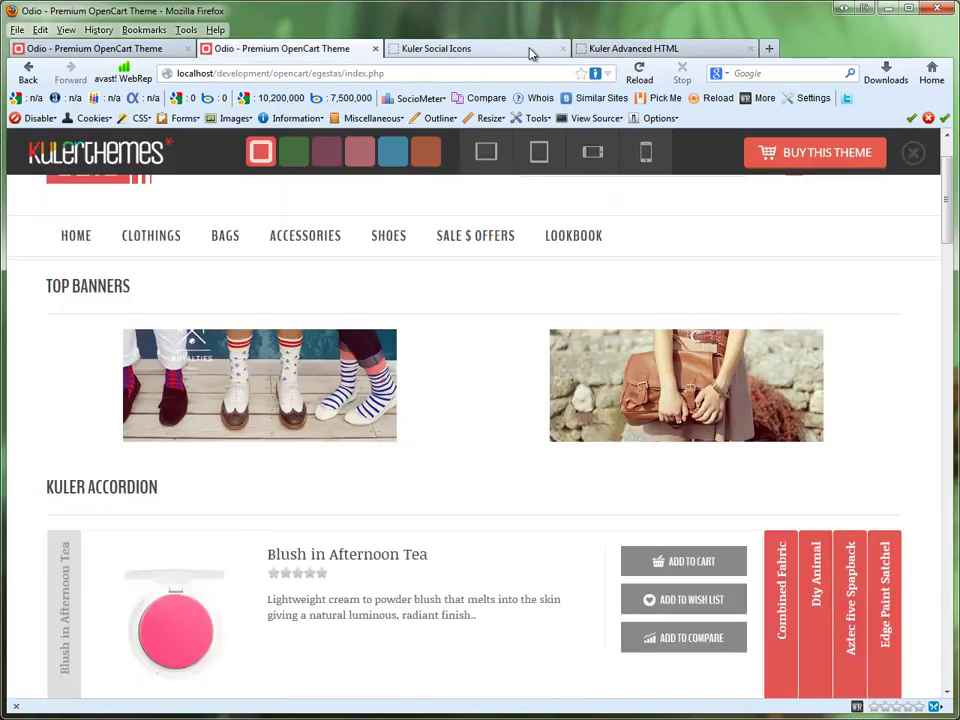
left_click(562, 48)
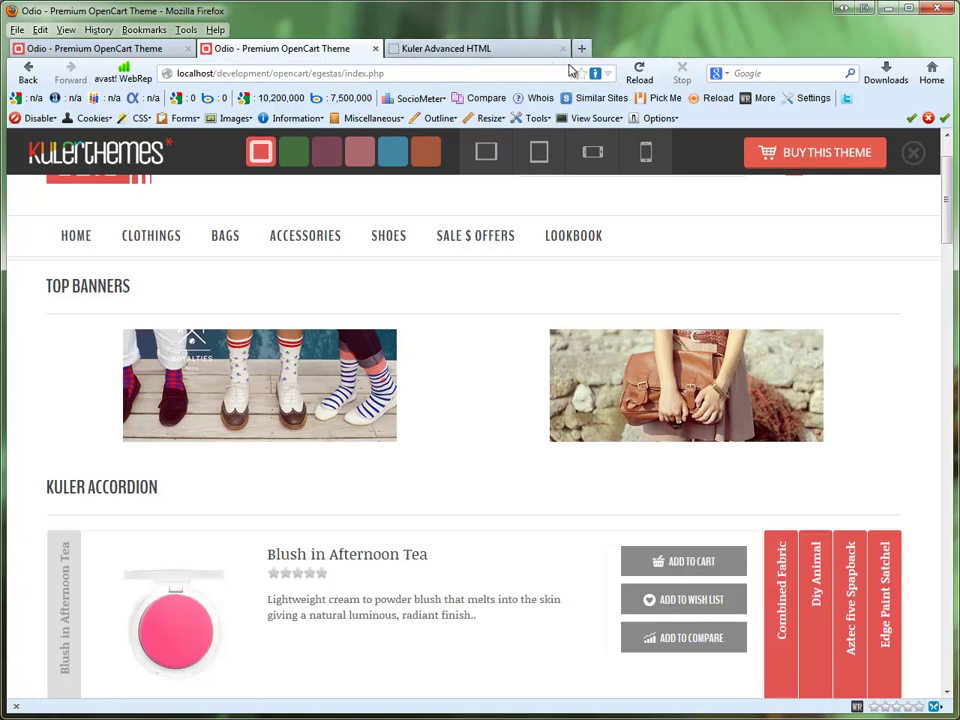
left_click(638, 72)
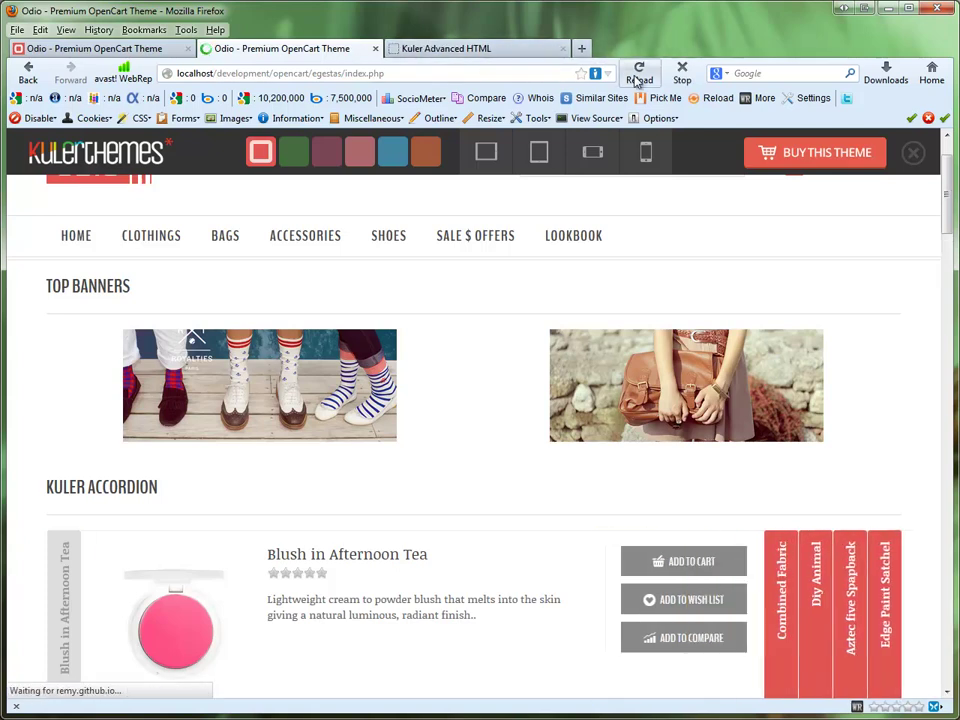
left_click_drag(944, 186, 943, 561)
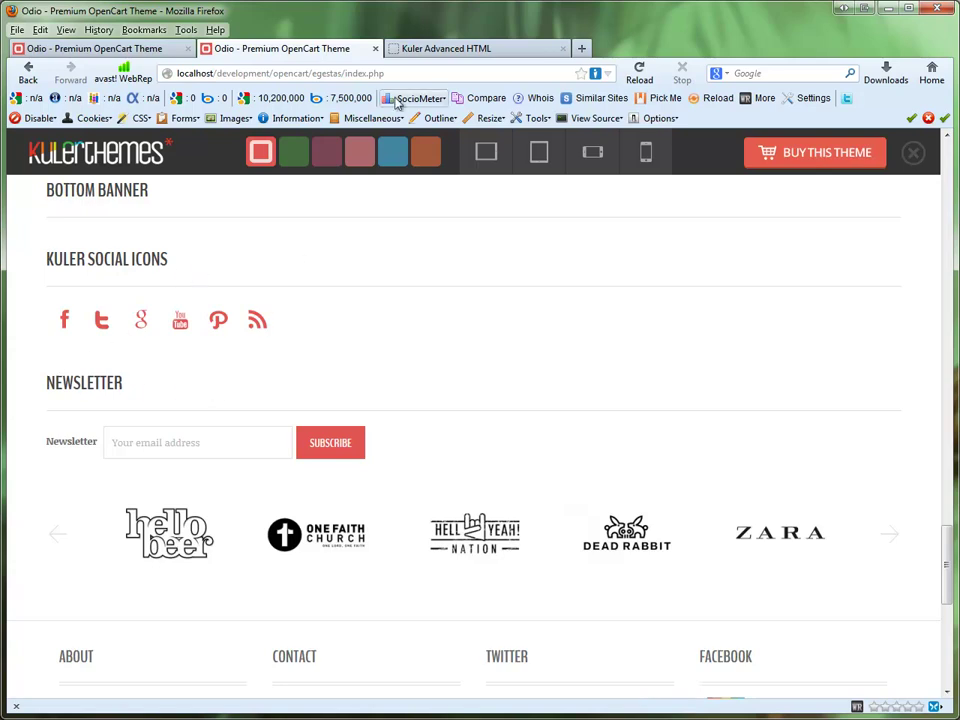
Step: In the Bottom Banner's HTML source, replace the first opening paragraph tag with <div class="clearafter"> on its own line
left_click(450, 49)
left_click_drag(947, 285, 952, 452)
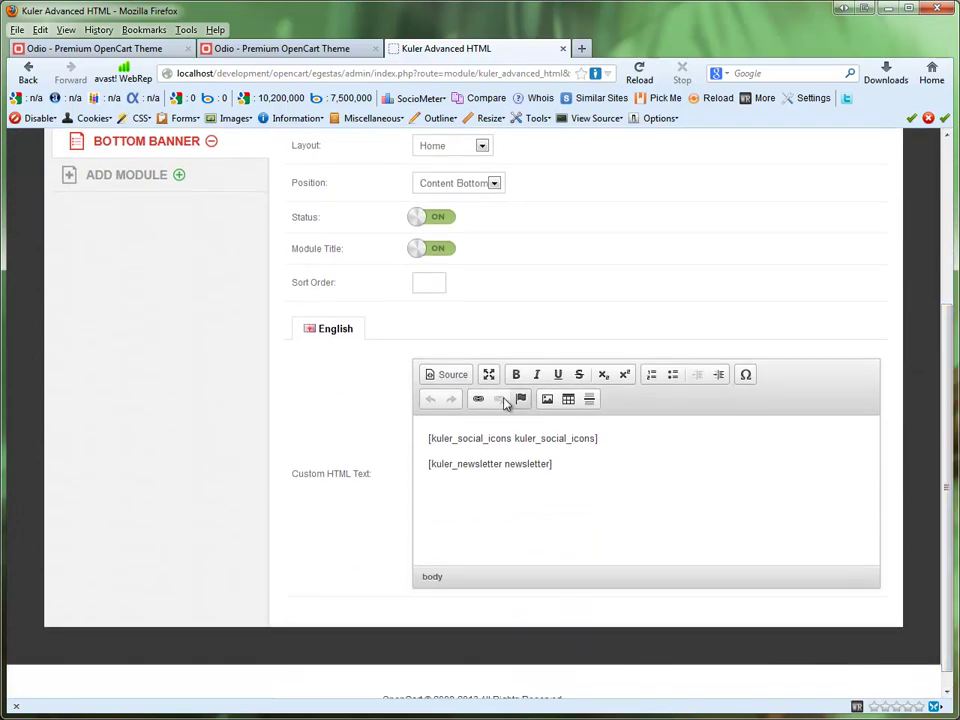
left_click(434, 376)
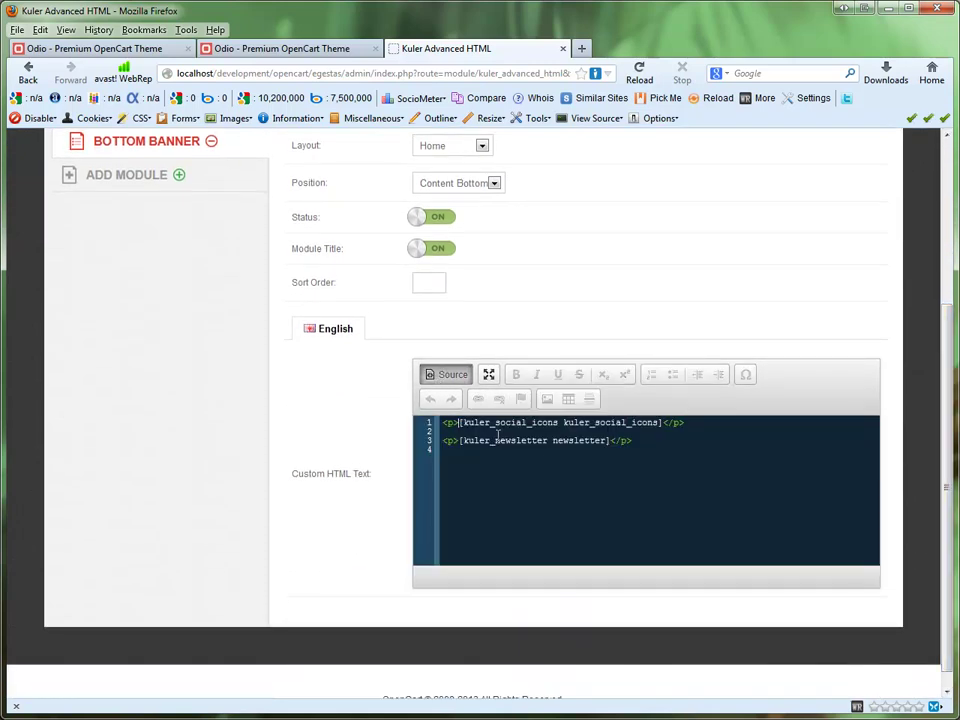
key("BackSpace")
key("BackSpace")
key("BackSpace")
key("Return")
key("Up")
type("<d")
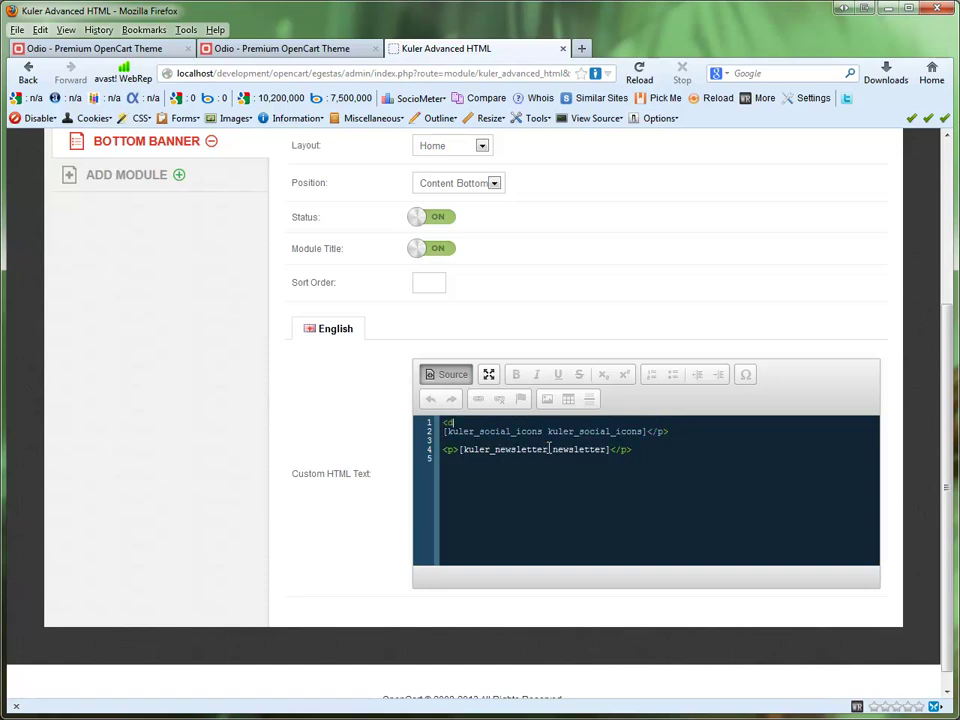
type("iv class=\"\"clearafter")
type(">")
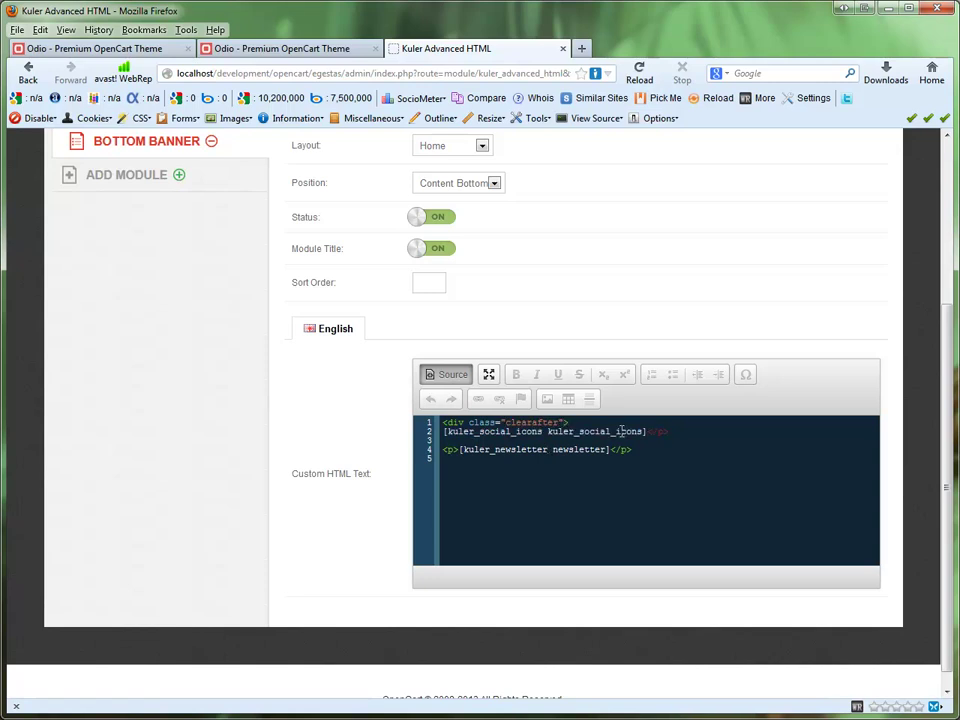
Step: Remove the remaining paragraph tags and blank line around the two short codes and close the block with </div>
left_click_drag(648, 431, 717, 435)
key("Delete")
key("Delete")
key("Delete")
left_click(717, 435)
key("Delete")
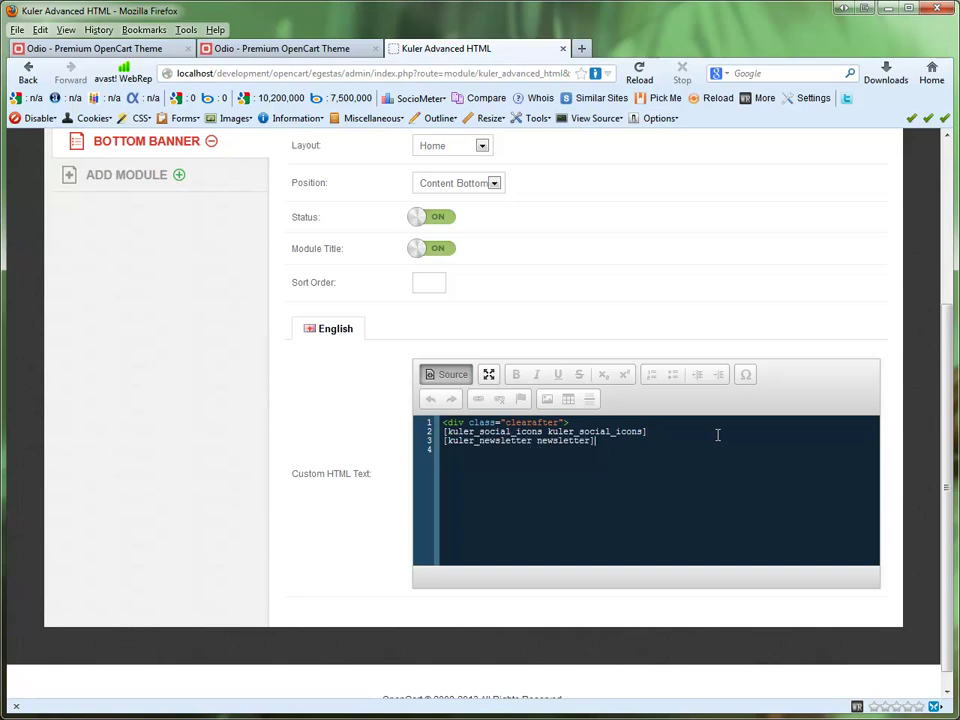
type("</div")
Step: Wrap the social icons short code in an indented <div class="grid-2"> element inside the clearafter block
left_click(629, 424)
key("Return")
type("<div class=\"grid-2\">")
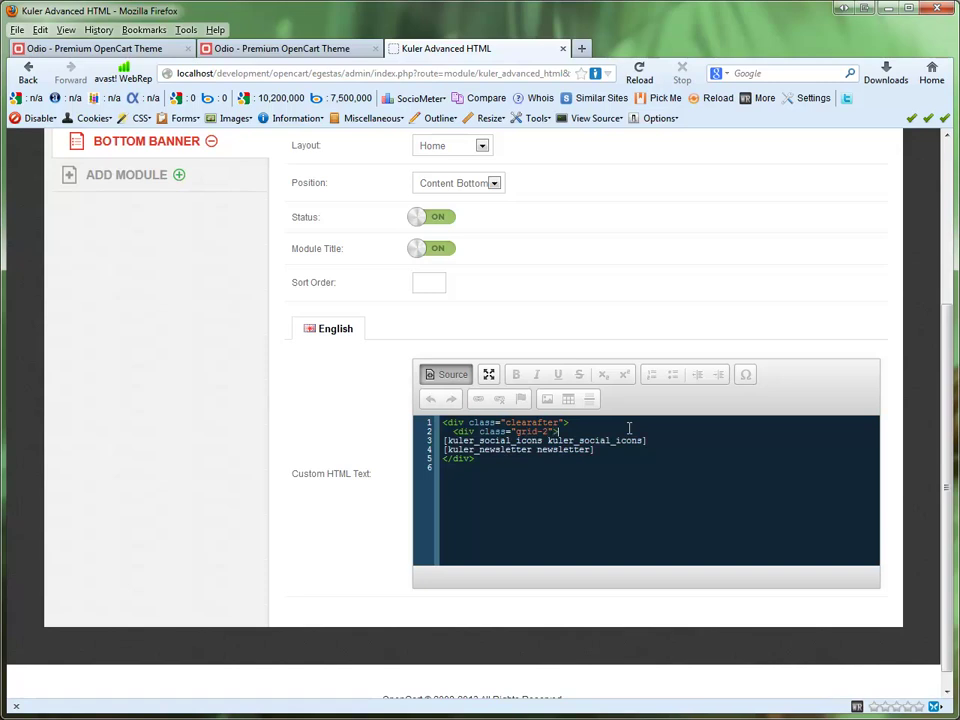
left_click(653, 439)
key("Tab")
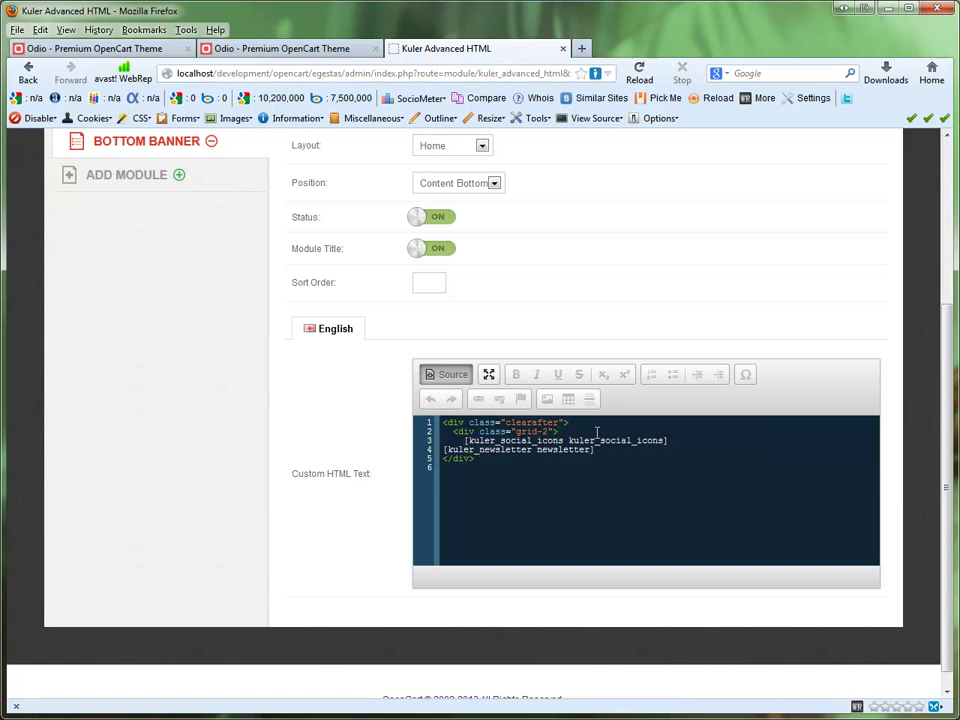
key("Return")
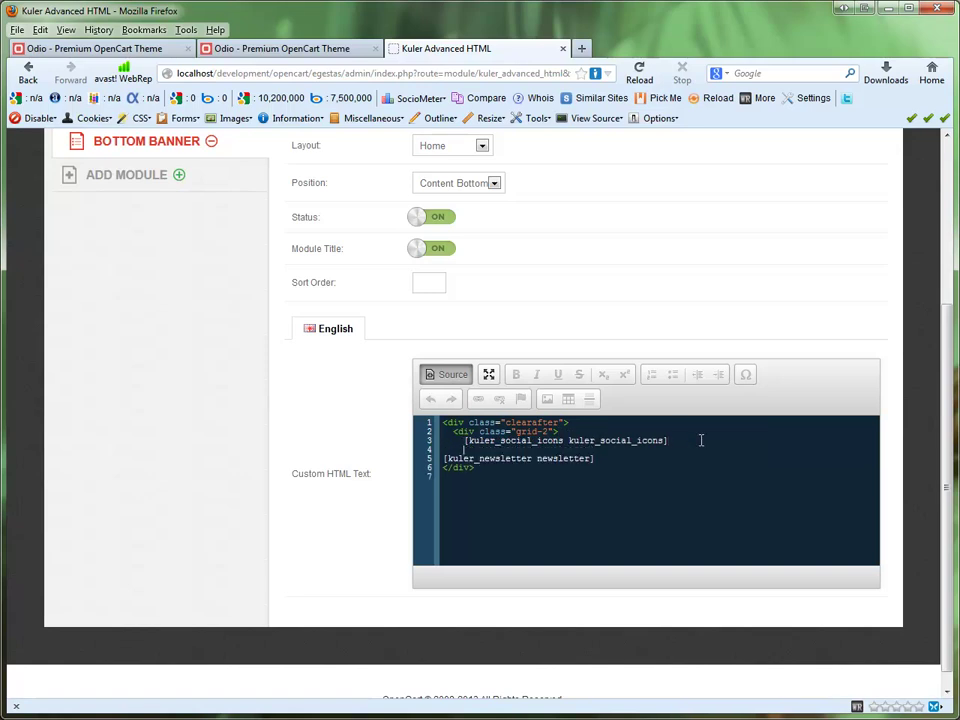
type("</div>")
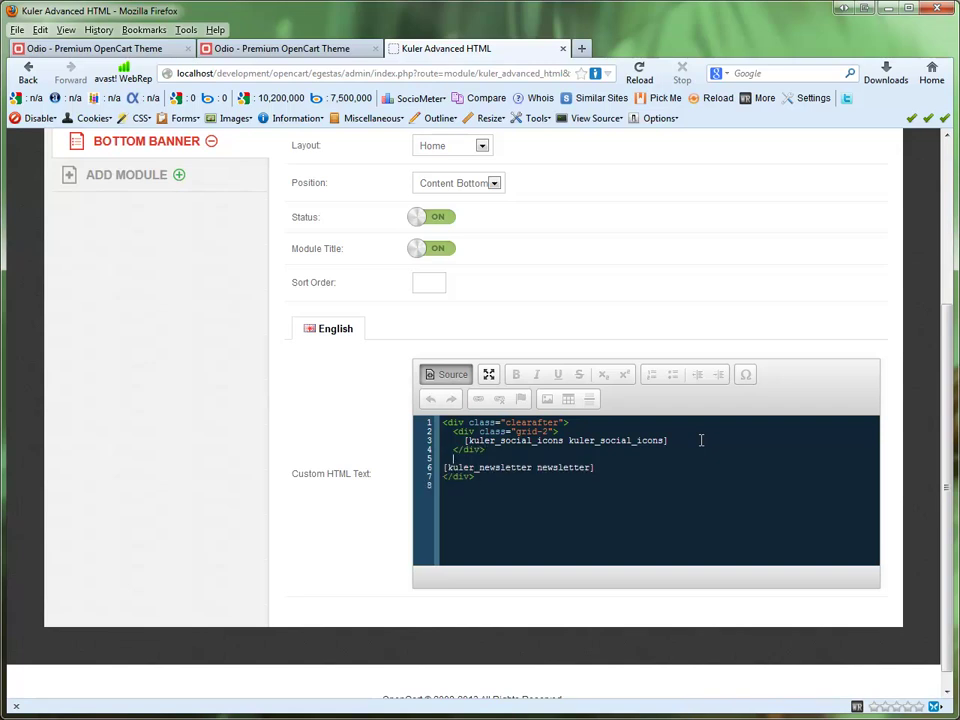
Step: Wrap the newsletter short code in a second <div class="grid-2"> inside the clearafter block and save the module
key("Return")
type("<div class=\"grid-32")
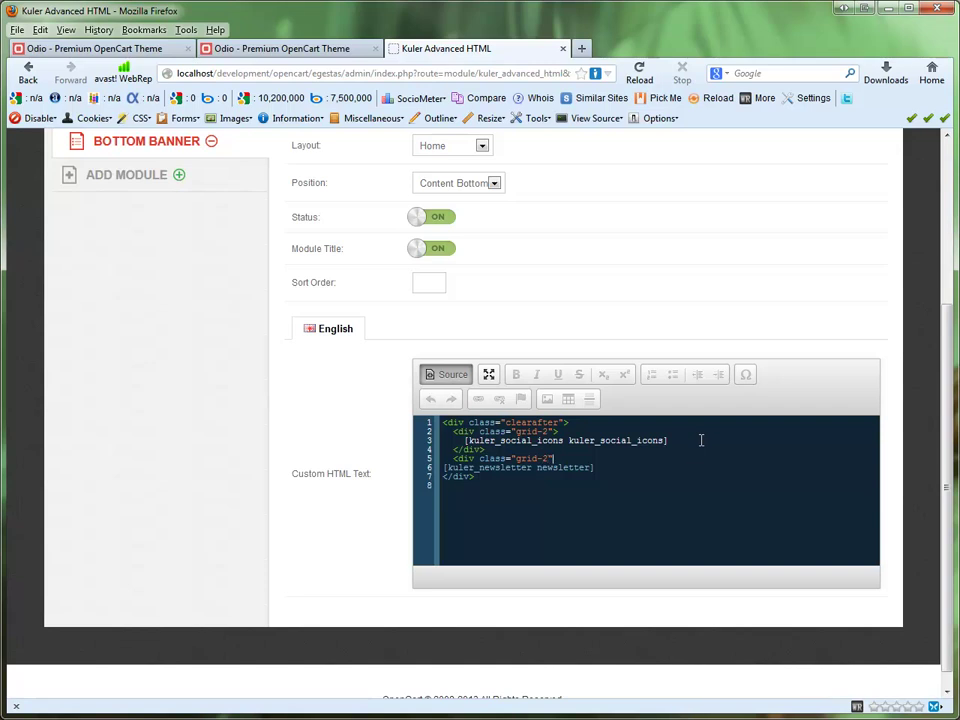
key("Tab")
key("BackSpace")
key("Return")
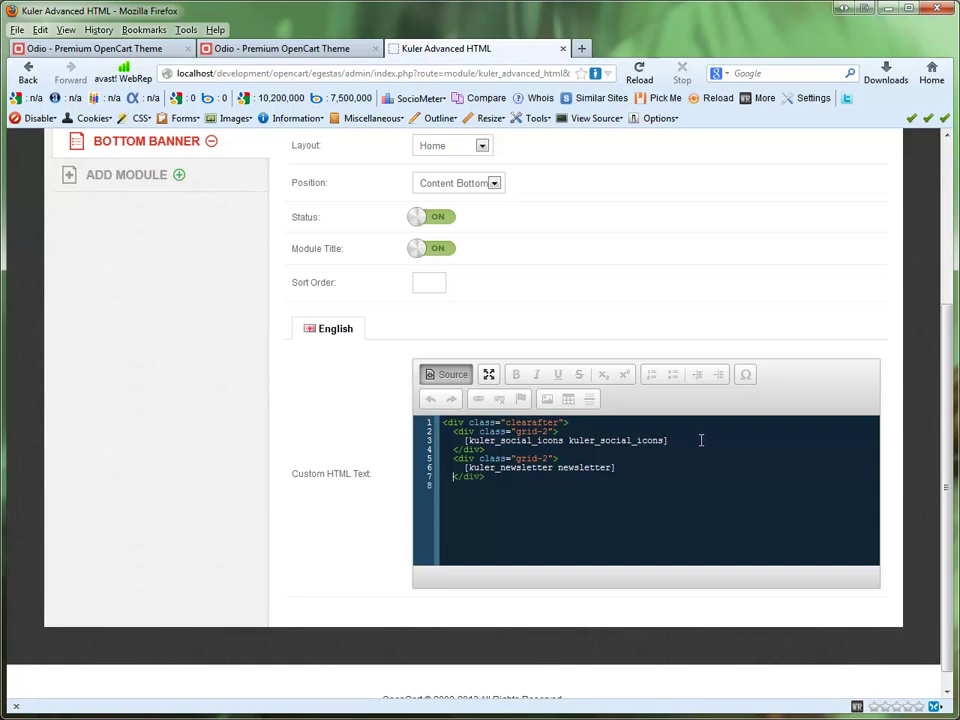
type("div>")
left_click(533, 465)
scroll(947, 437, "up", 3)
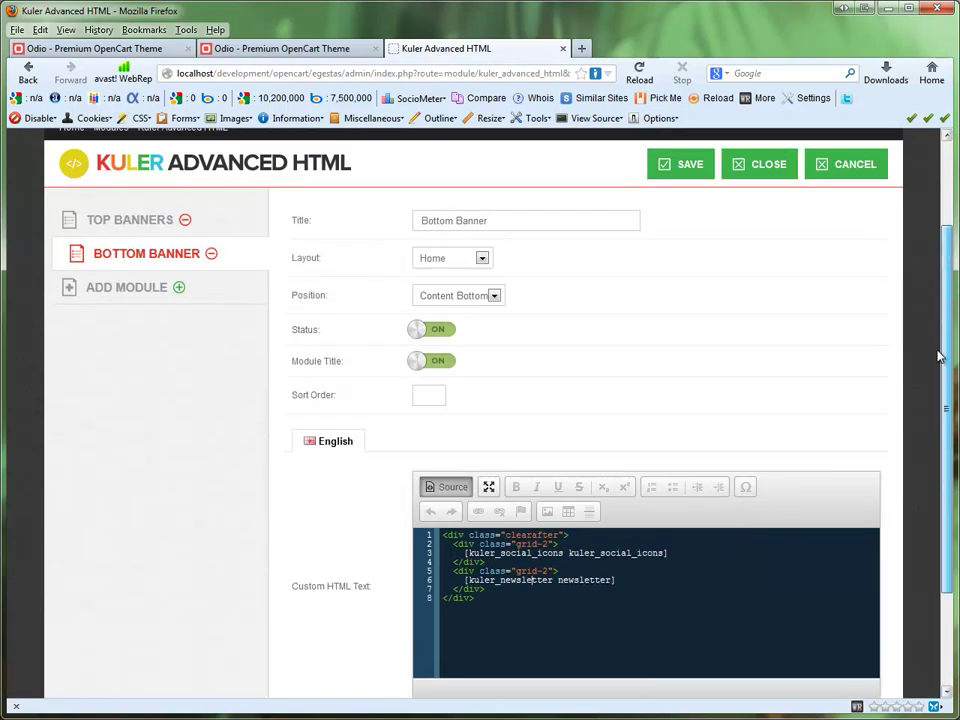
left_click(681, 204)
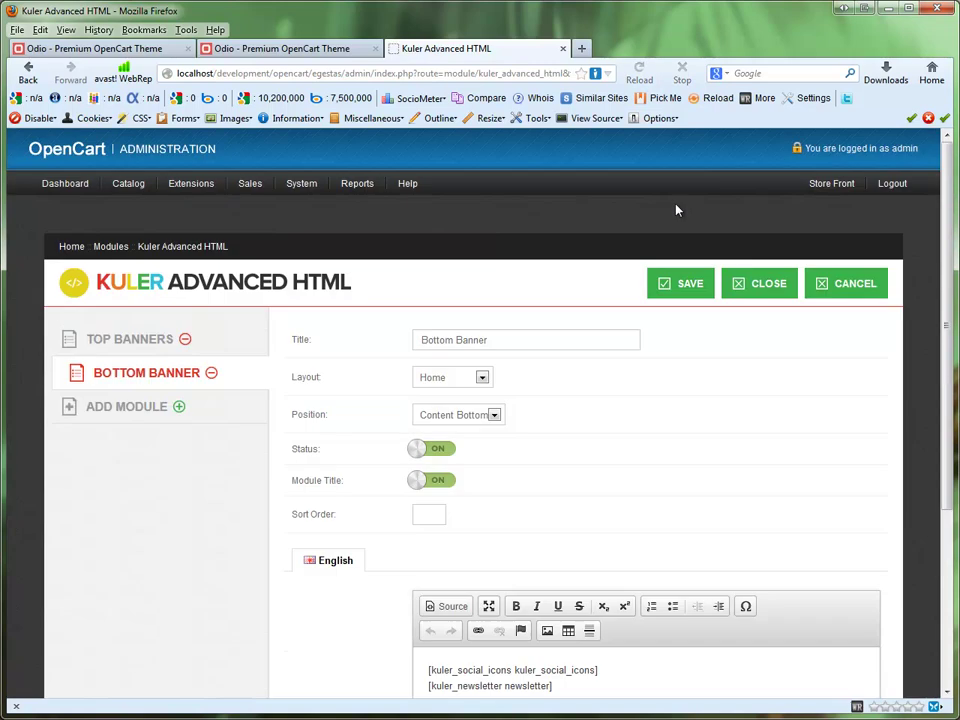
Step: Reload the local storefront and check the two-column layout and titles of the Bottom Banner section
left_click(300, 48)
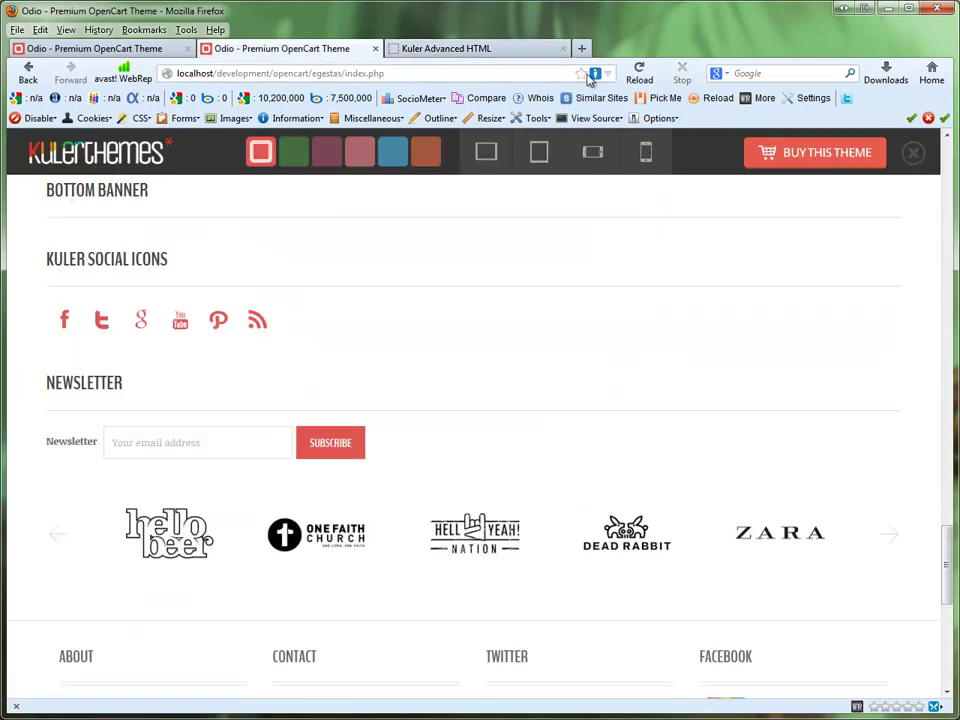
left_click(645, 80)
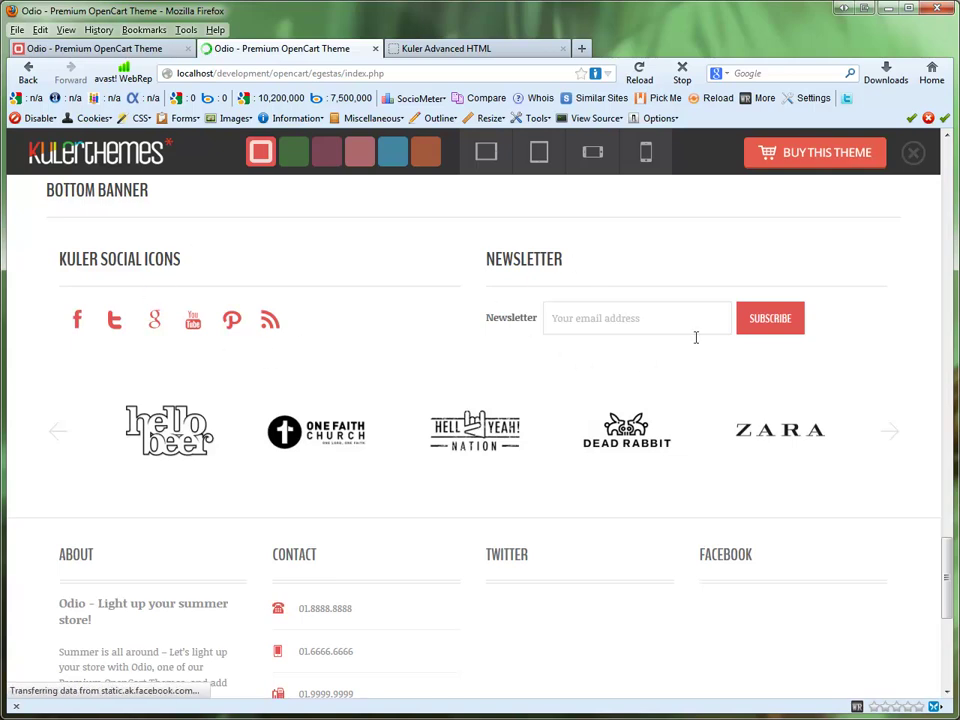
left_click_drag(50, 190, 176, 193)
left_click(197, 184)
Step: Return to the Bottom Banner module and add show_title=hide to the social icons short code
left_click(467, 48)
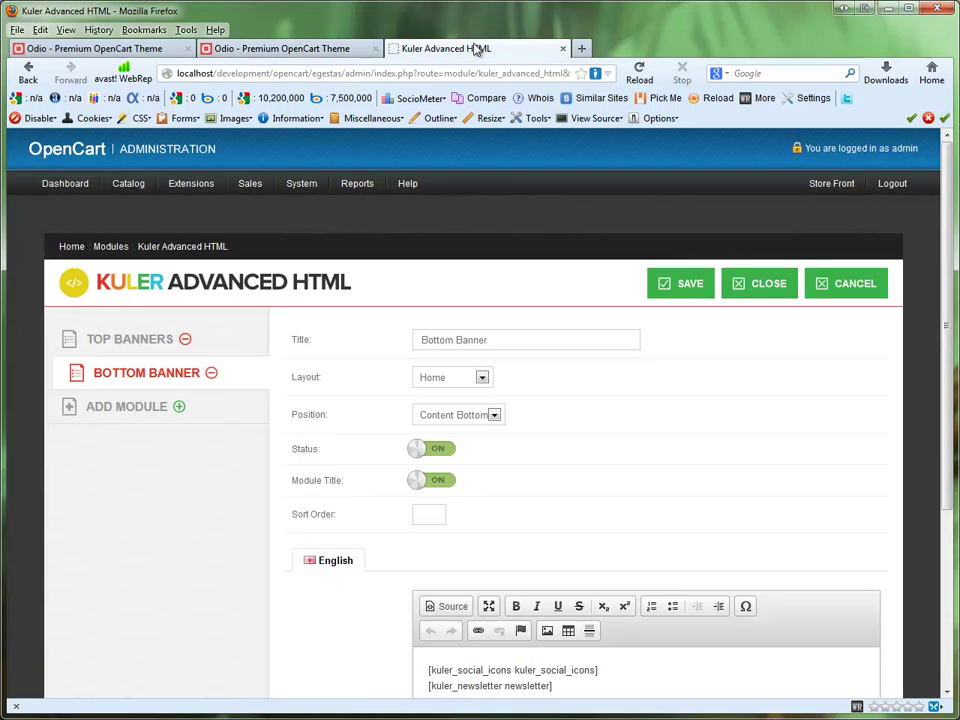
left_click_drag(945, 253, 945, 378)
left_click(613, 494)
type("show")
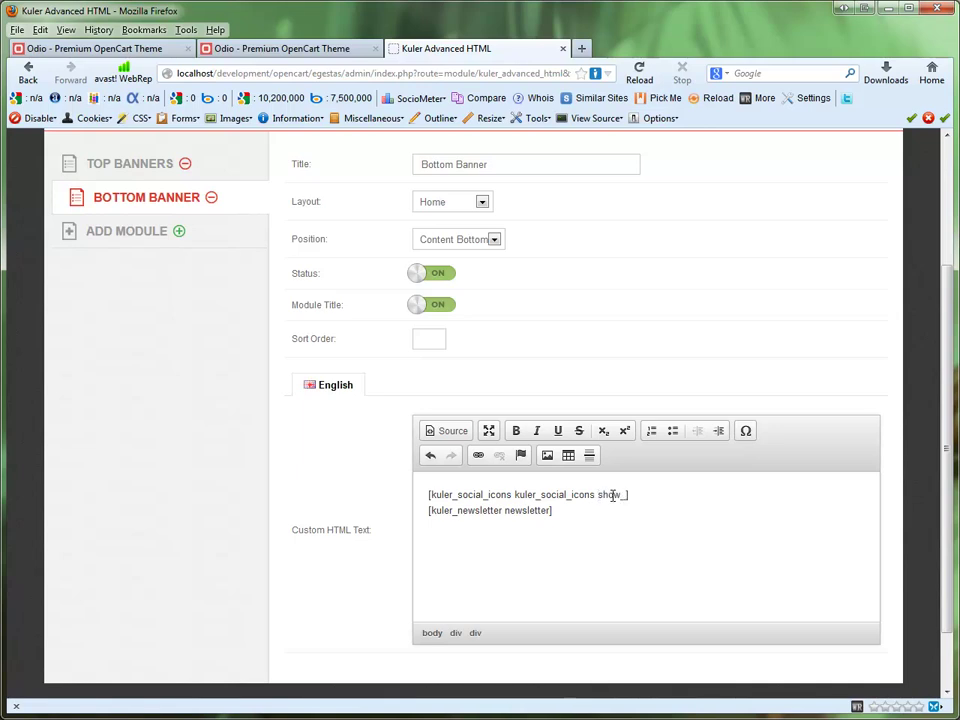
type("_title=\"hid")
type("]")
Step: Add show_title=hide to the newsletter short code and save the Bottom Banner module
key("Down")
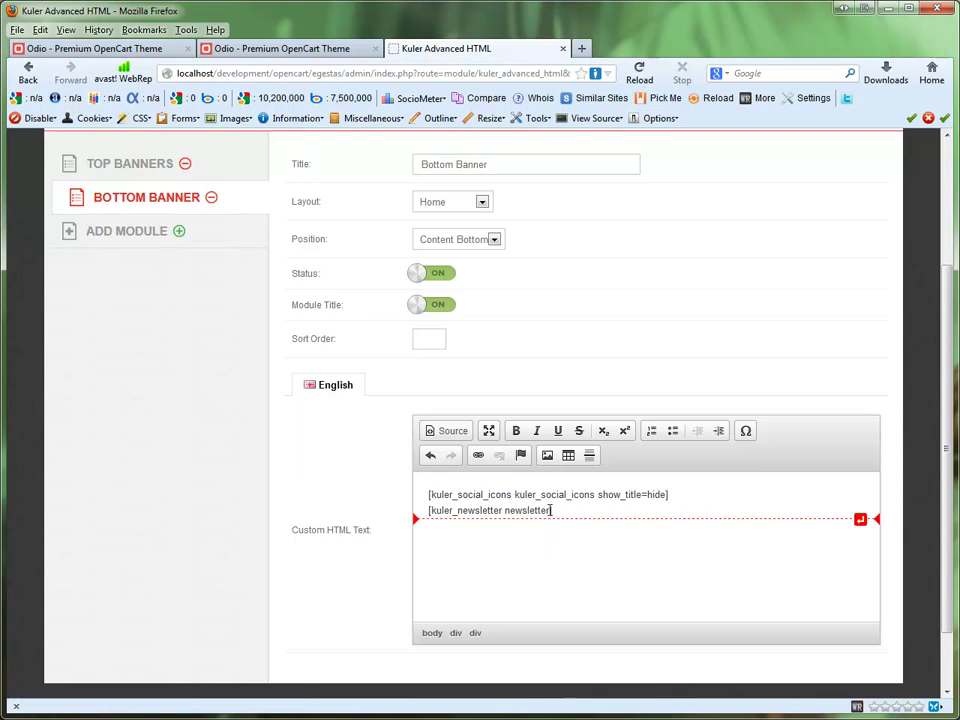
type("show_")
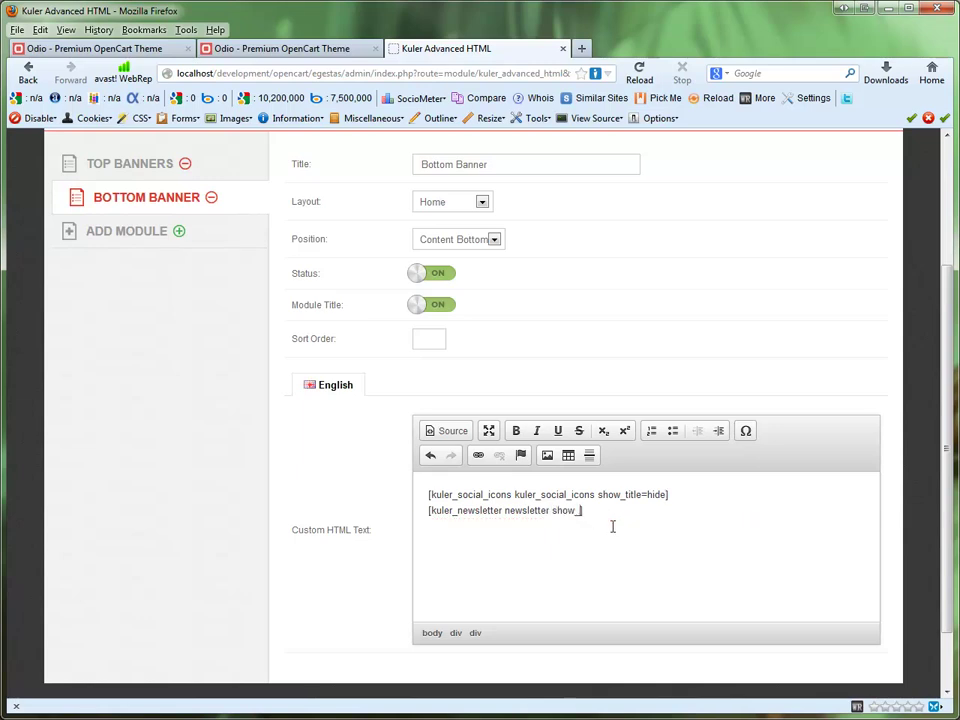
type("title=hide")
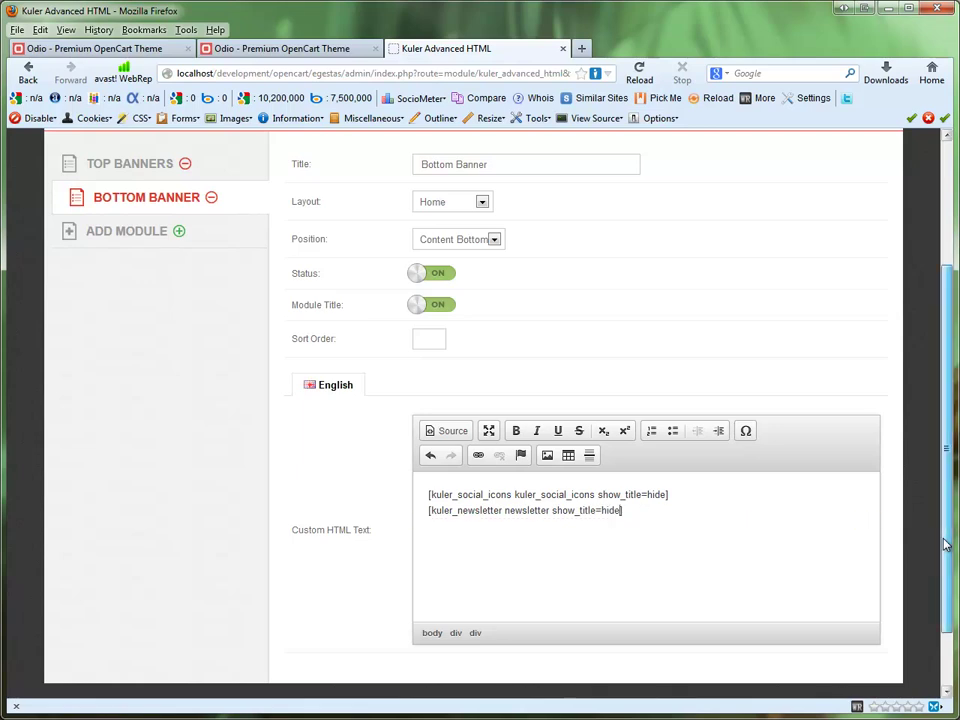
scroll(946, 543, "up", 3)
left_click(681, 257)
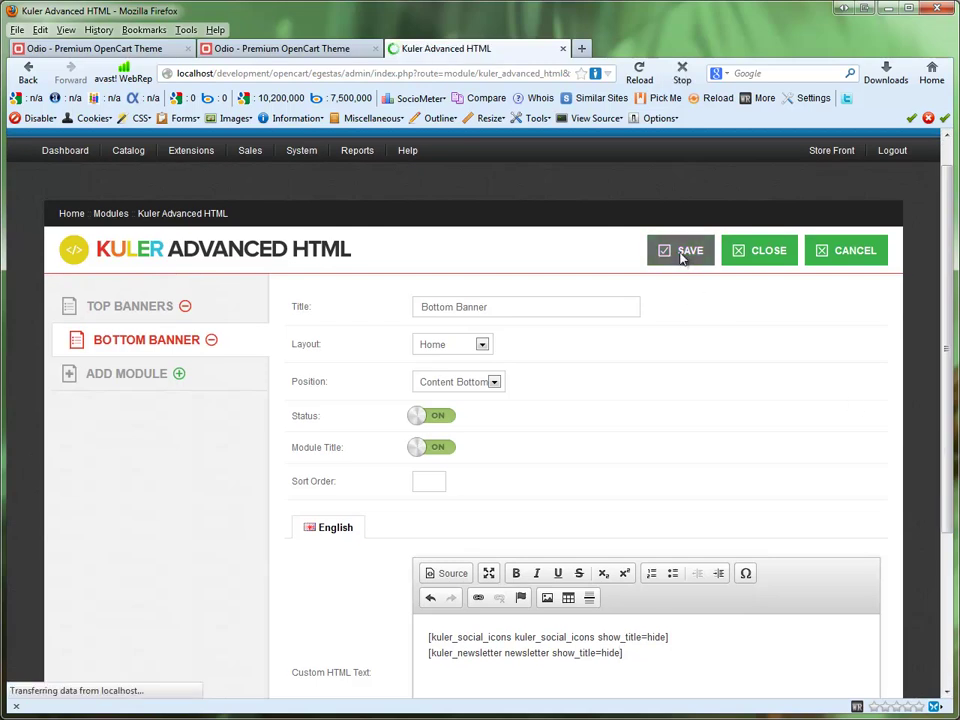
Step: Reload the local storefront and check the Bottom Banner section with the embedded modules' titles hidden
left_click(280, 48)
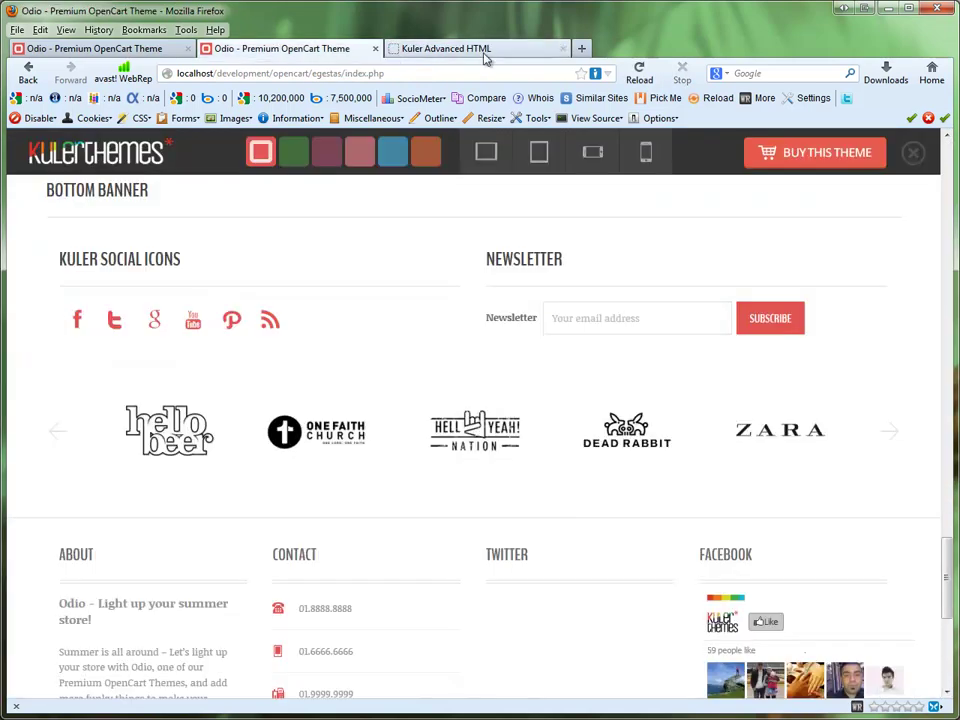
left_click(639, 74)
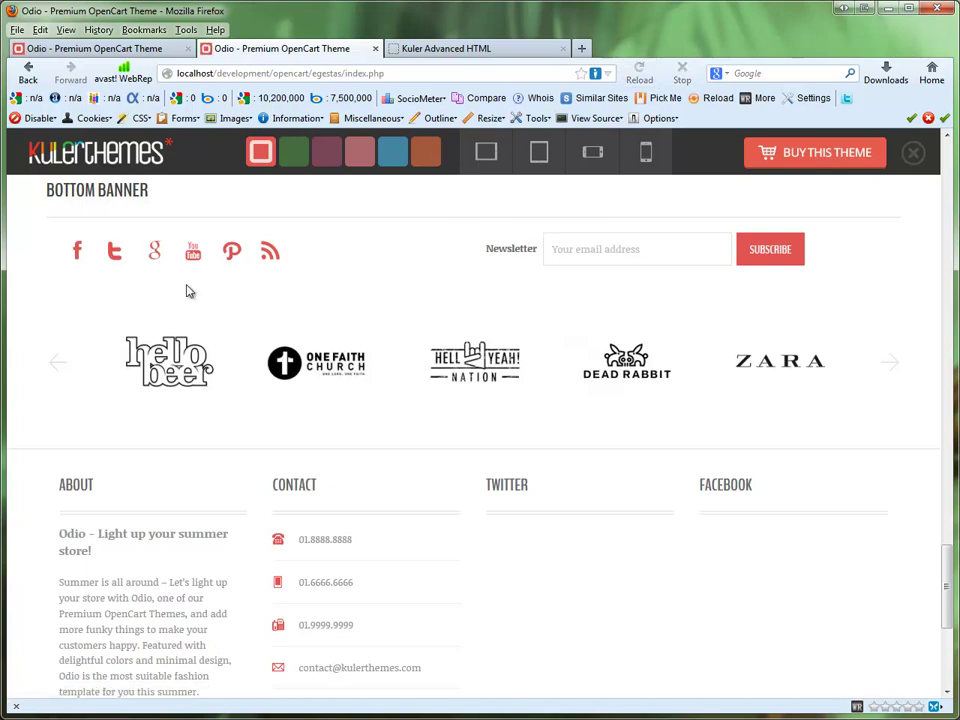
scroll(949, 570, "up", 3)
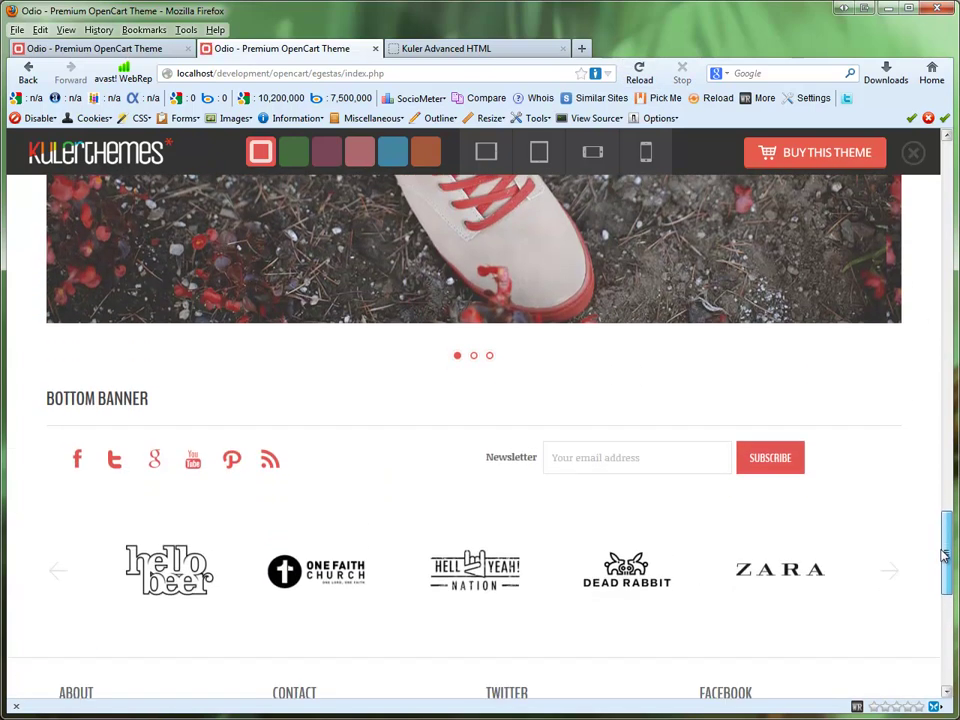
scroll(945, 555, "down", 1)
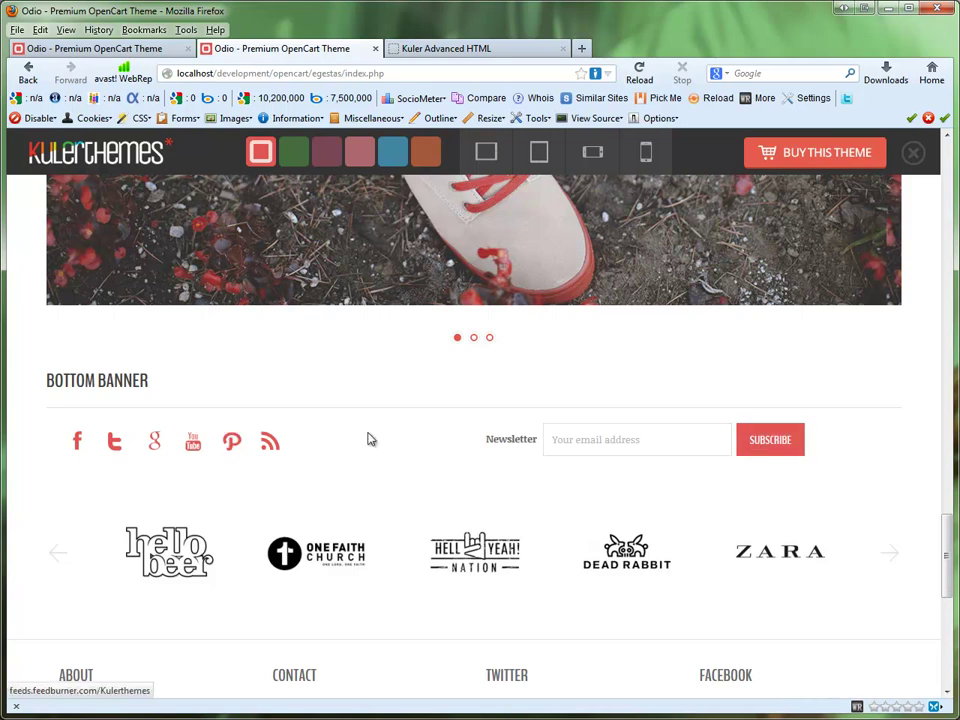